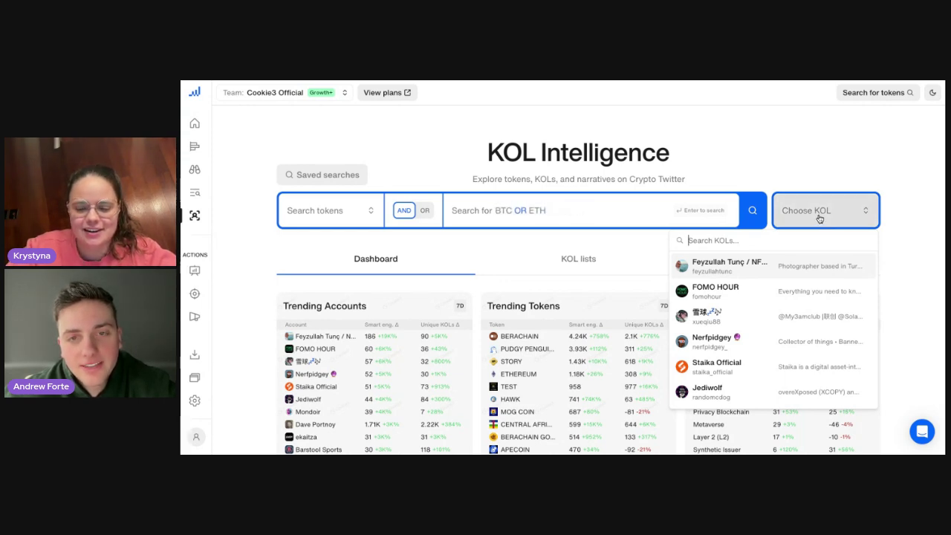
text(meli)
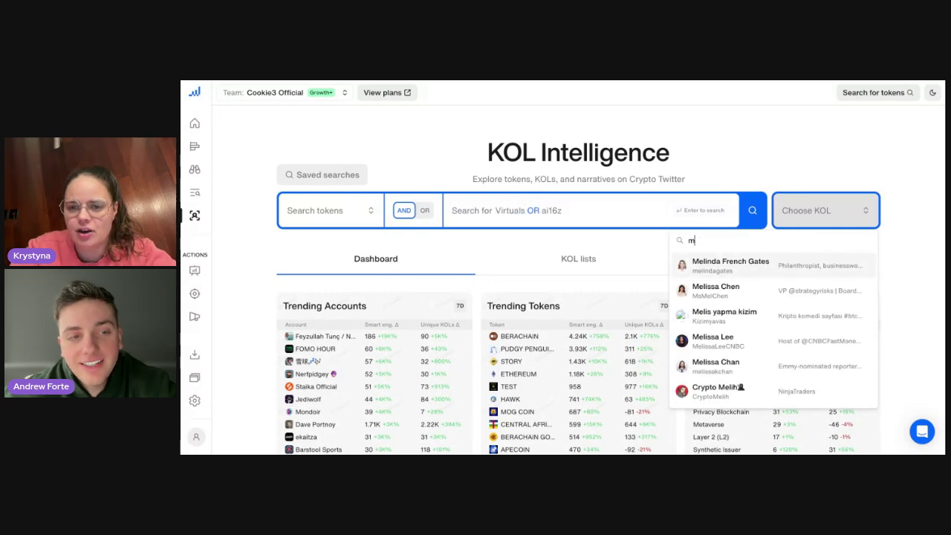
key(BackSpace)
key(BackSpace)
key(BackSpace)
key(BackSpace)
Find the KOL with the handle eeelistar in the KOL search and open that account's profile.
text(elis)
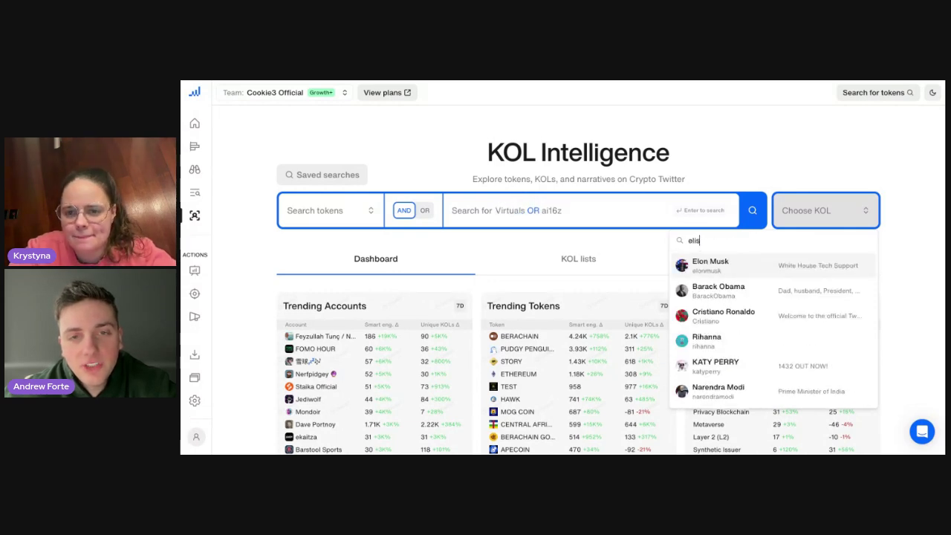
text(a)
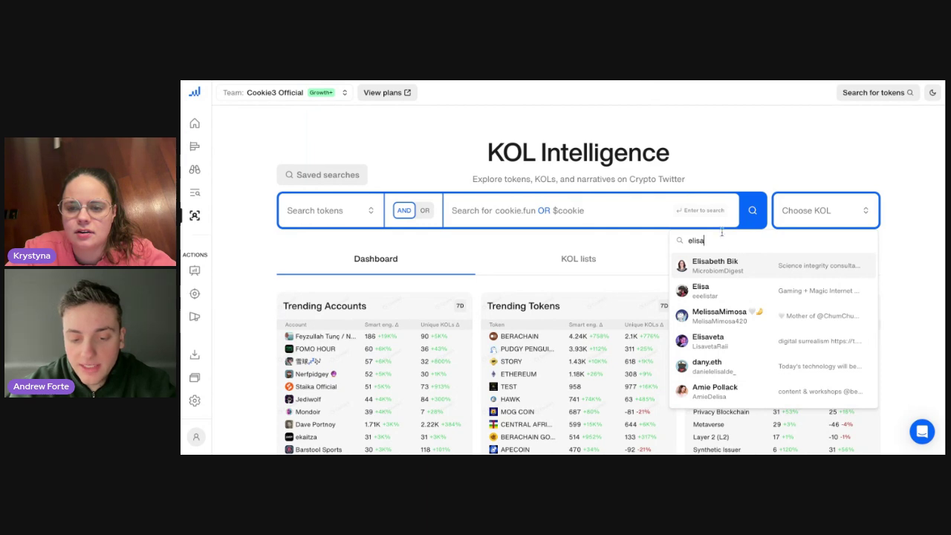
key(BackSpace)
key(BackSpace)
key(BackSpace)
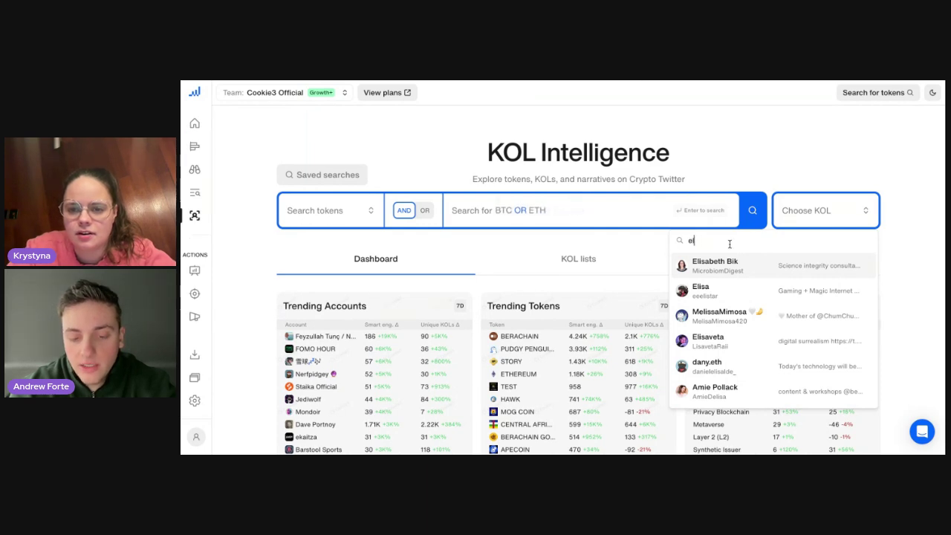
text(listar)
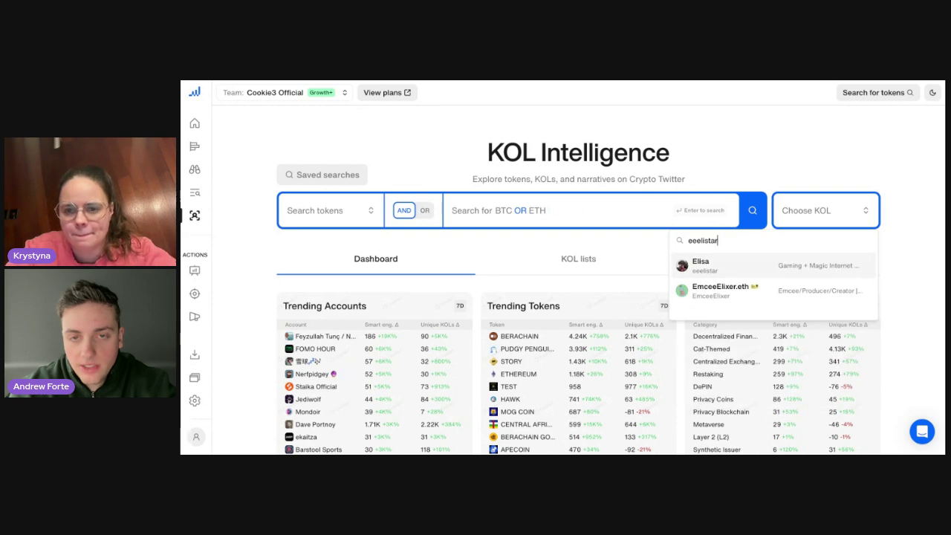
click(728, 269)
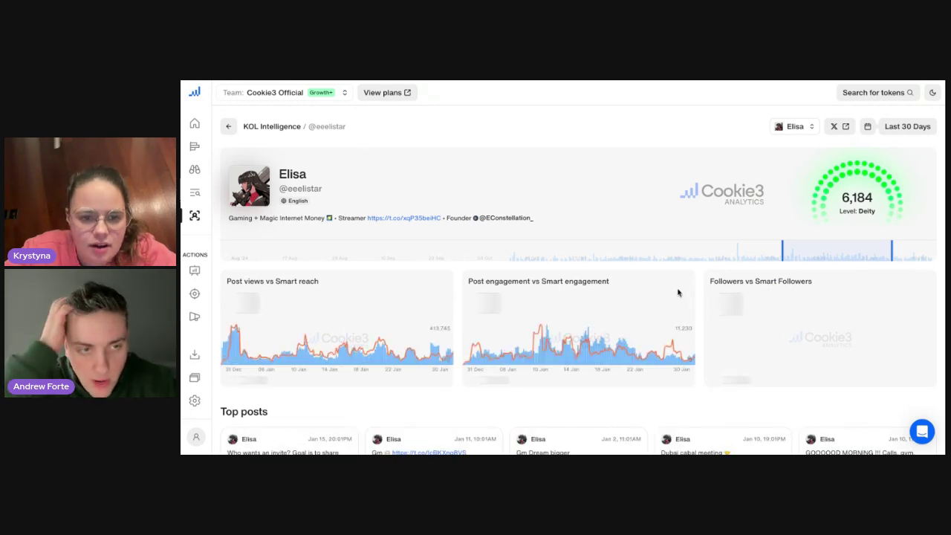
Review the profile's charts for post views, post engagement and followers, along with its top posts.
scroll(816, 320, down, 1)
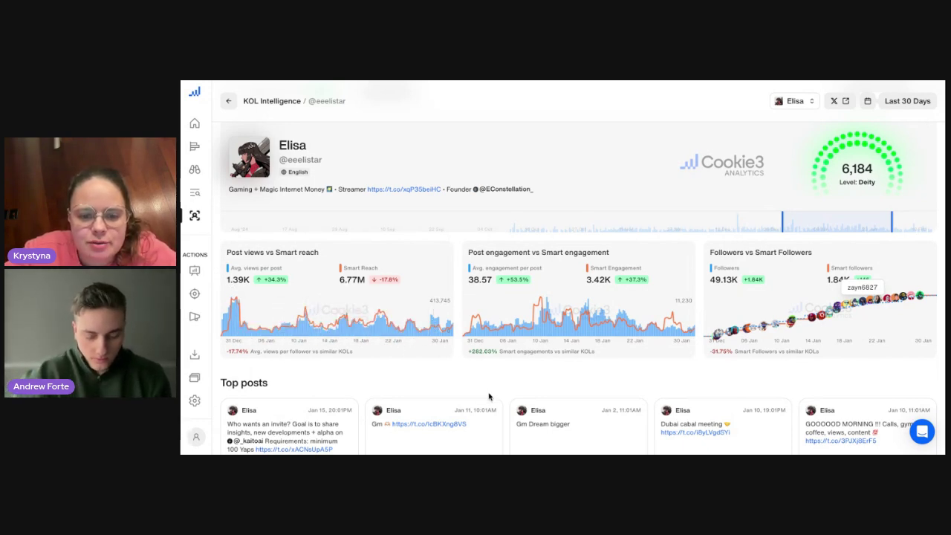
scroll(490, 396, down, 1)
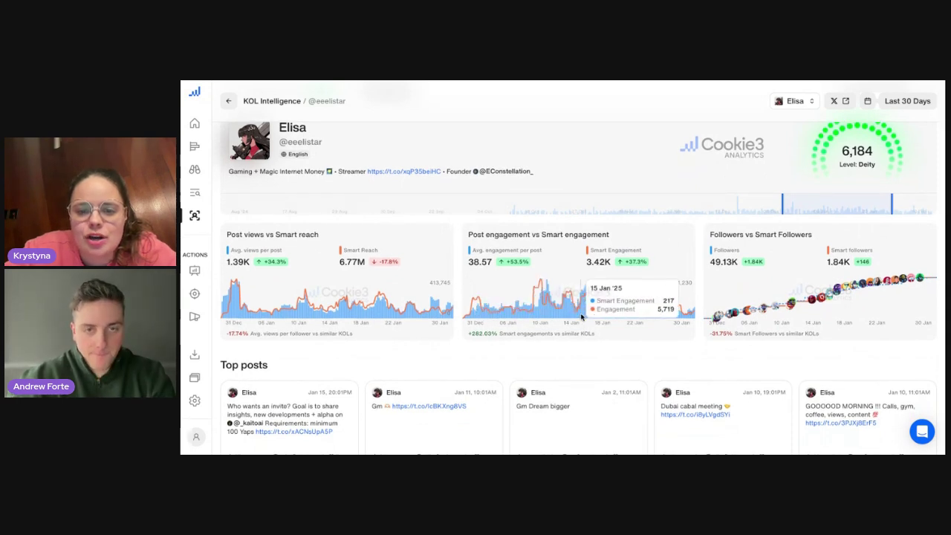
scroll(603, 291, up, 3)
scroll(524, 349, down, 2)
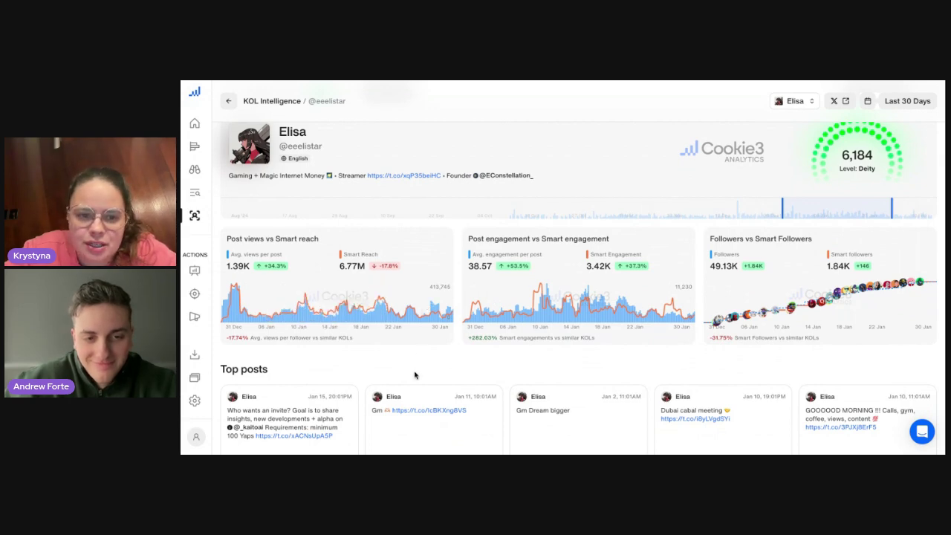
scroll(415, 375, down, 2)
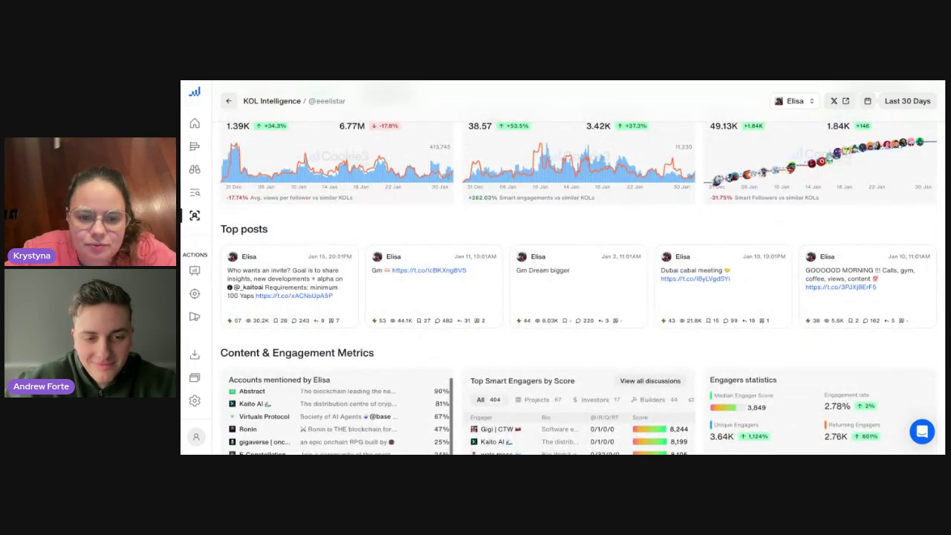
Examine the profile's Content & Engagement Metrics, including the mentioned accounts and the engagers statistics.
scroll(461, 337, down, 2)
scroll(461, 336, down, 1)
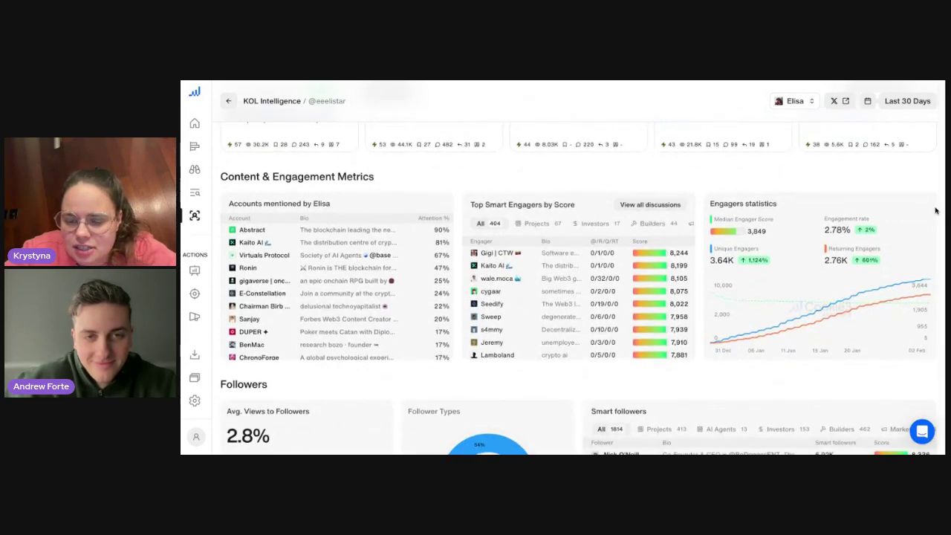
mouse_move(746, 335)
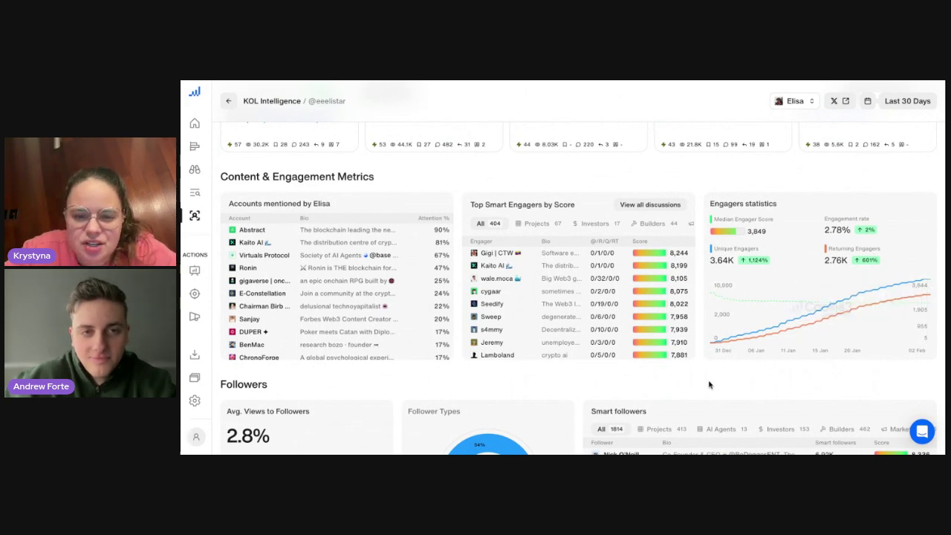
scroll(624, 302, up, 1)
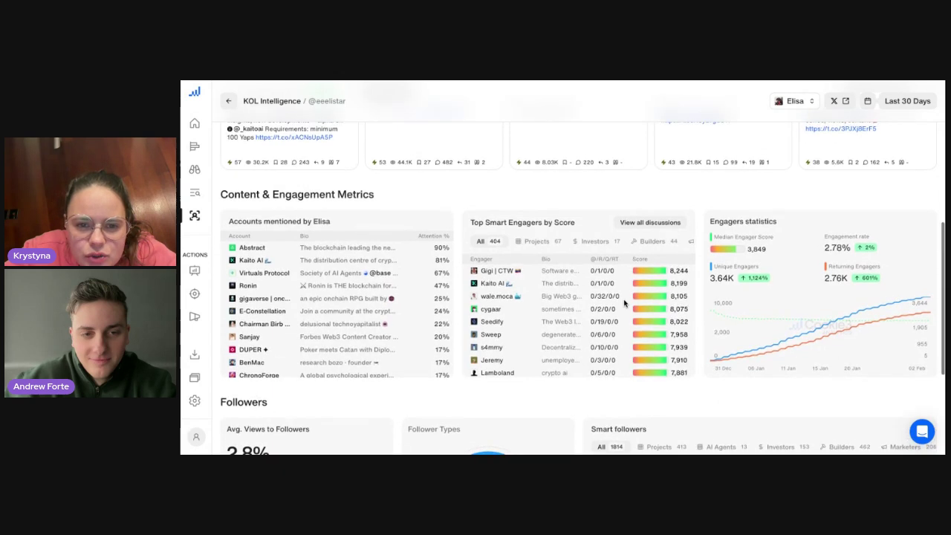
scroll(624, 303, down, 1)
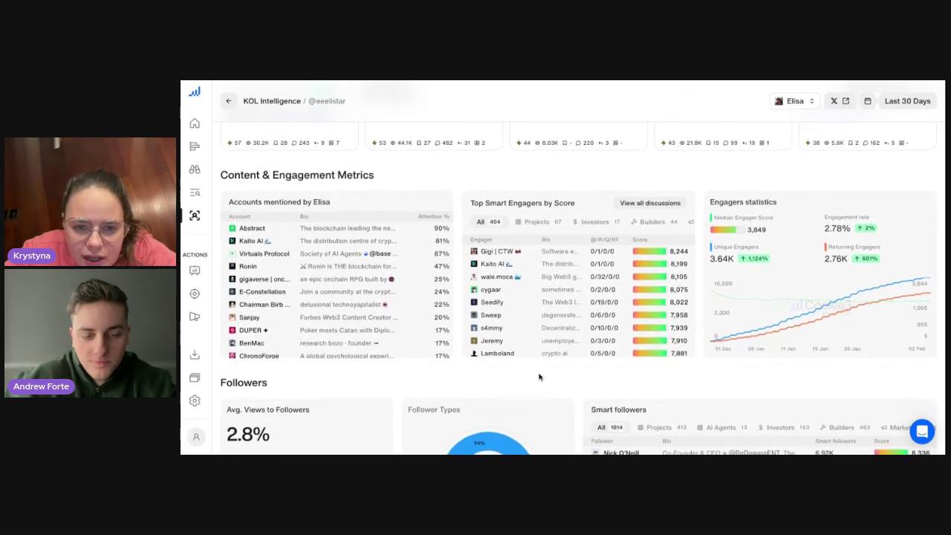
scroll(540, 379, down, 1)
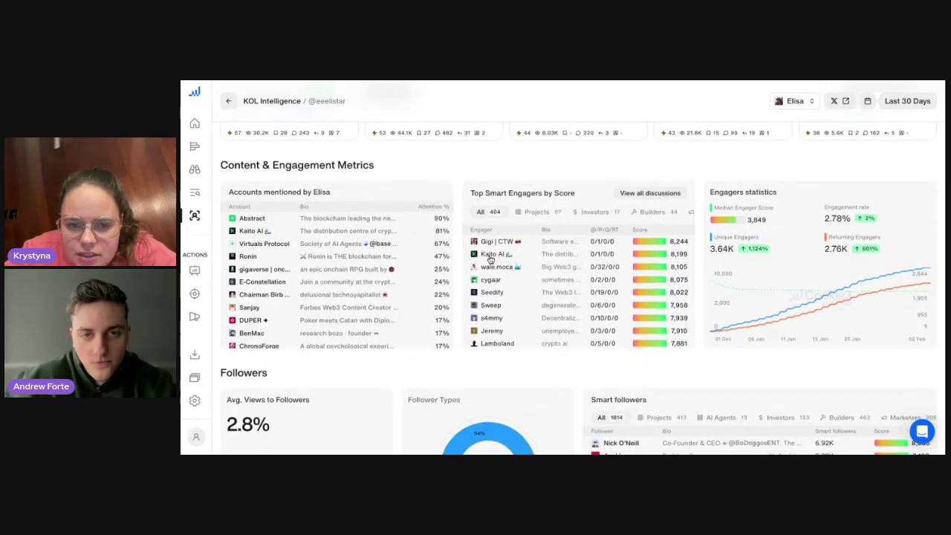
Look through the Top Smart Engagers by Score list, its interaction figures and its engager categories.
scroll(549, 339, down, 4)
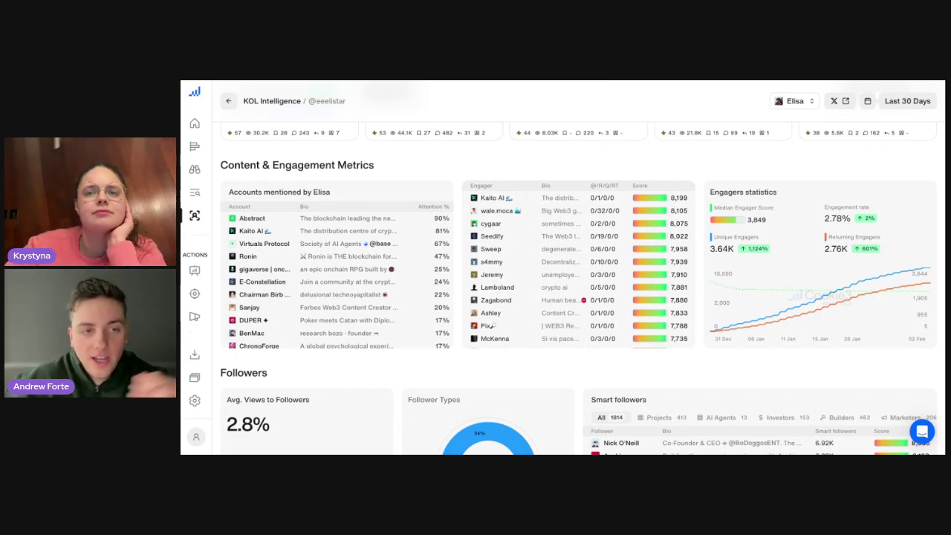
scroll(552, 220, up, 3)
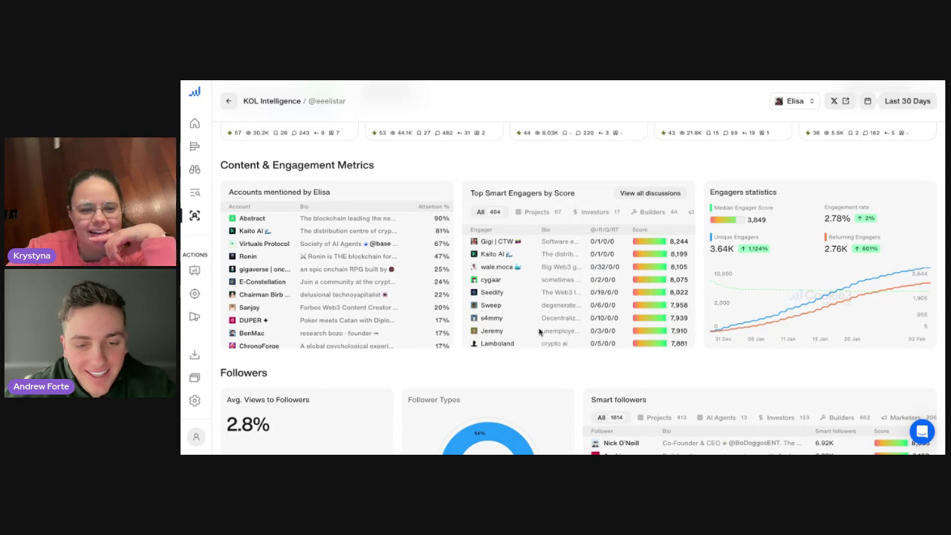
scroll(540, 332, down, 5)
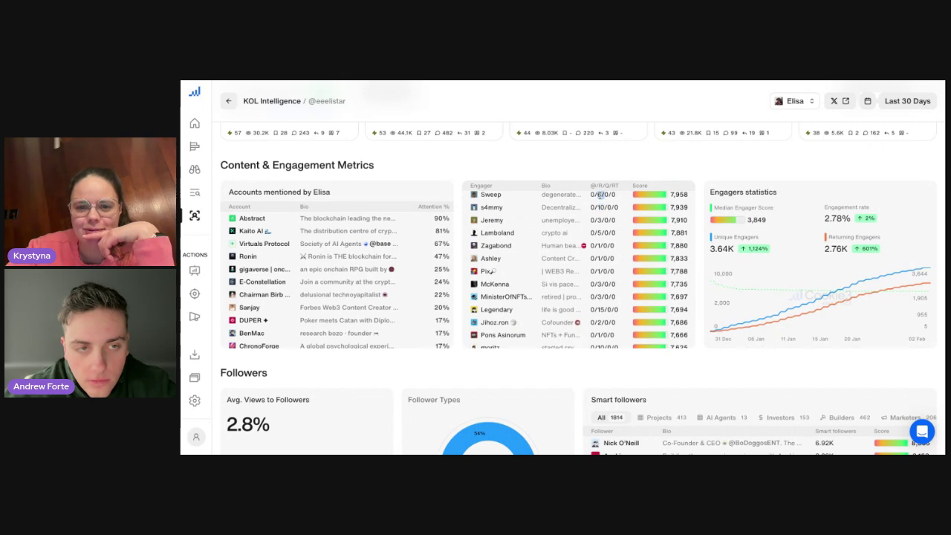
scroll(590, 285, down, 3)
scroll(591, 285, down, 3)
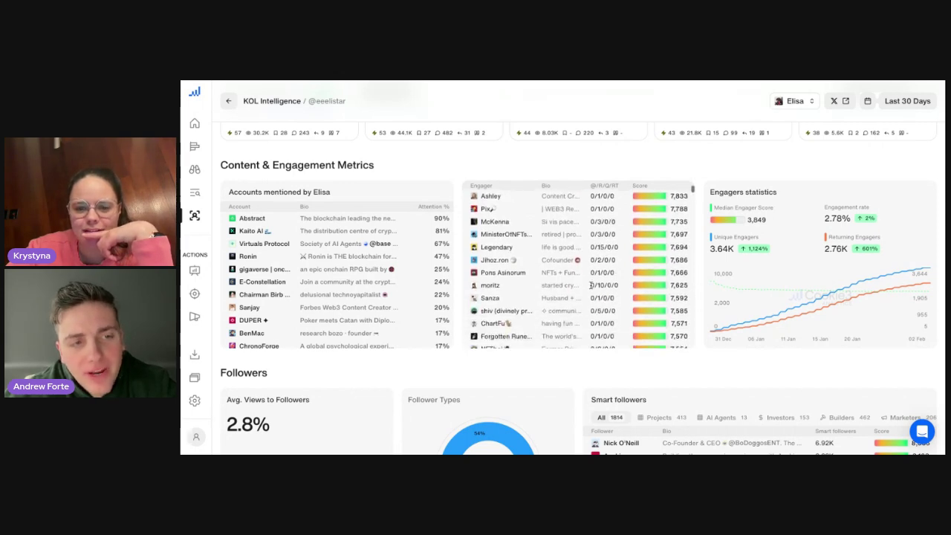
scroll(581, 343, up, 10)
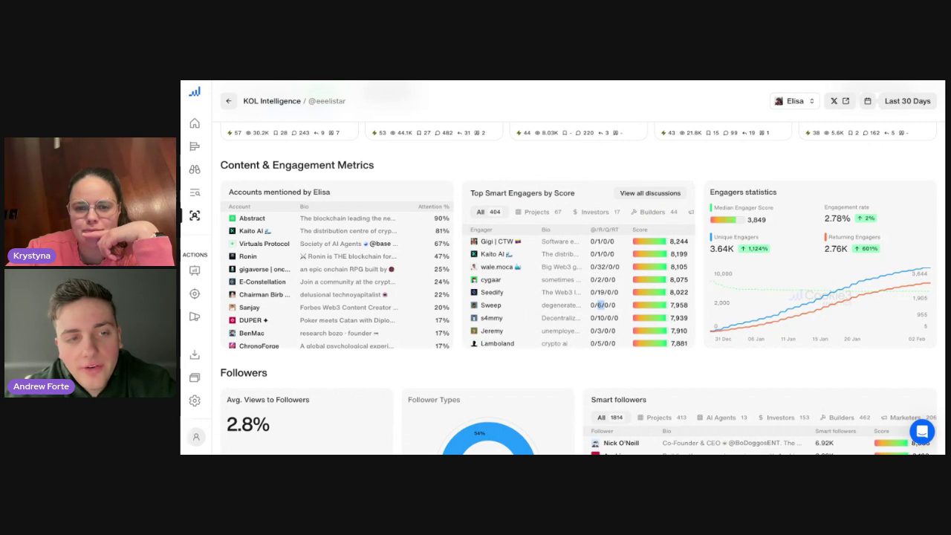
scroll(641, 215, right, 5)
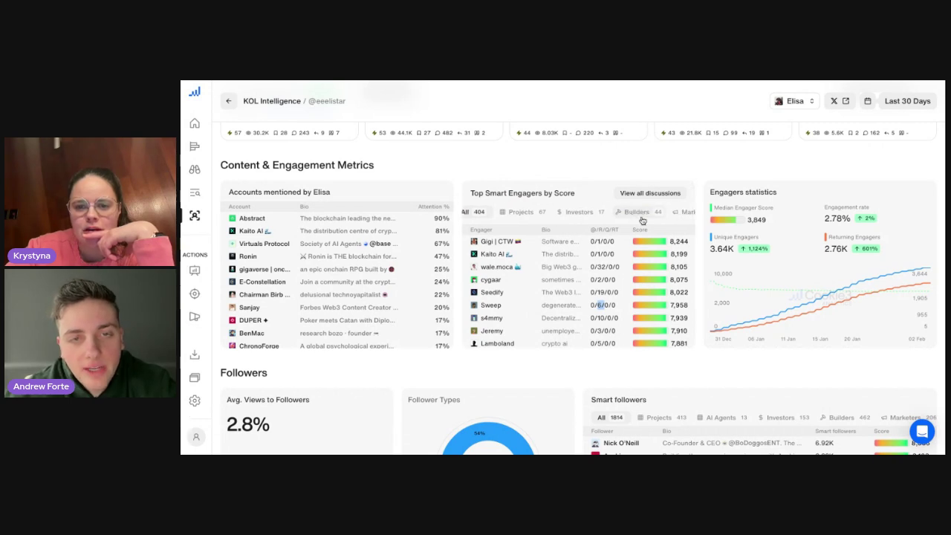
scroll(643, 215, left, 5)
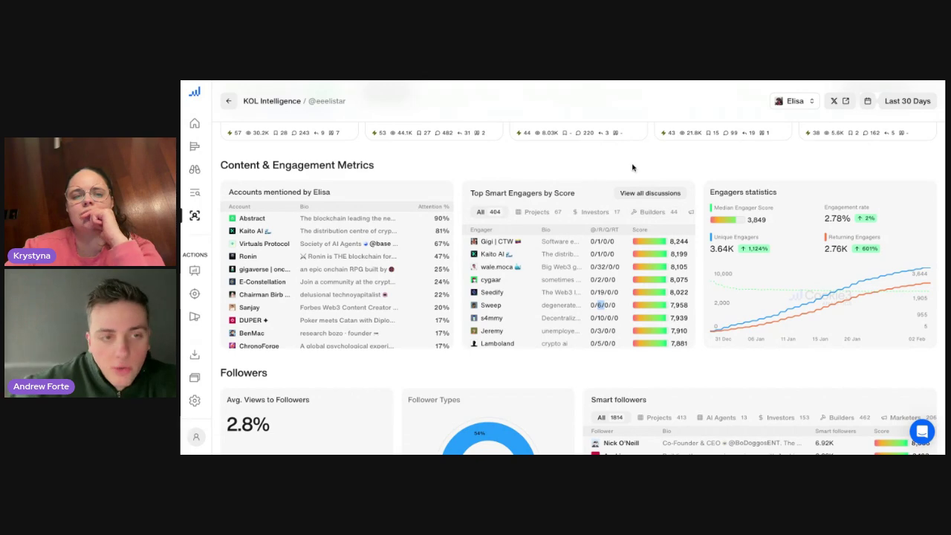
Return to the KOL Intelligence dashboard and run a keyword search for gaming.
scroll(632, 168, up, 10)
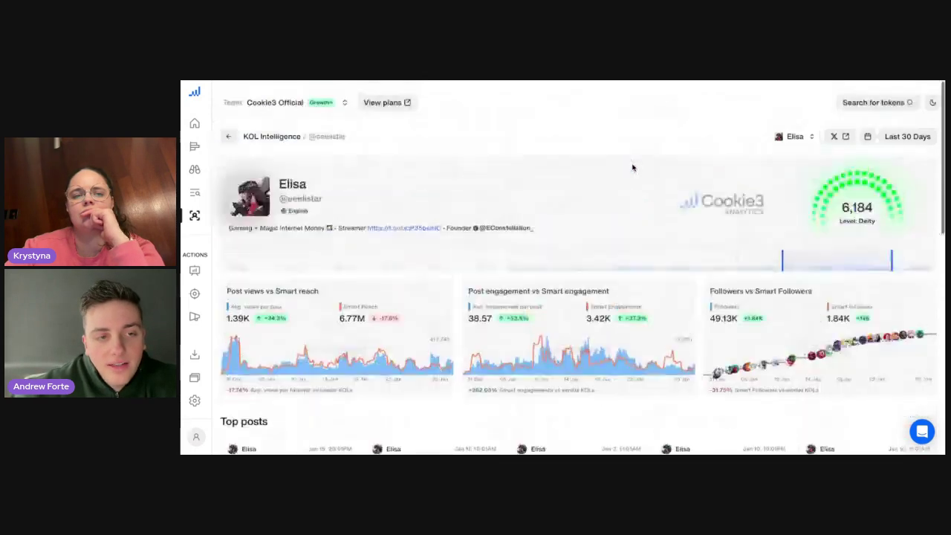
click(229, 127)
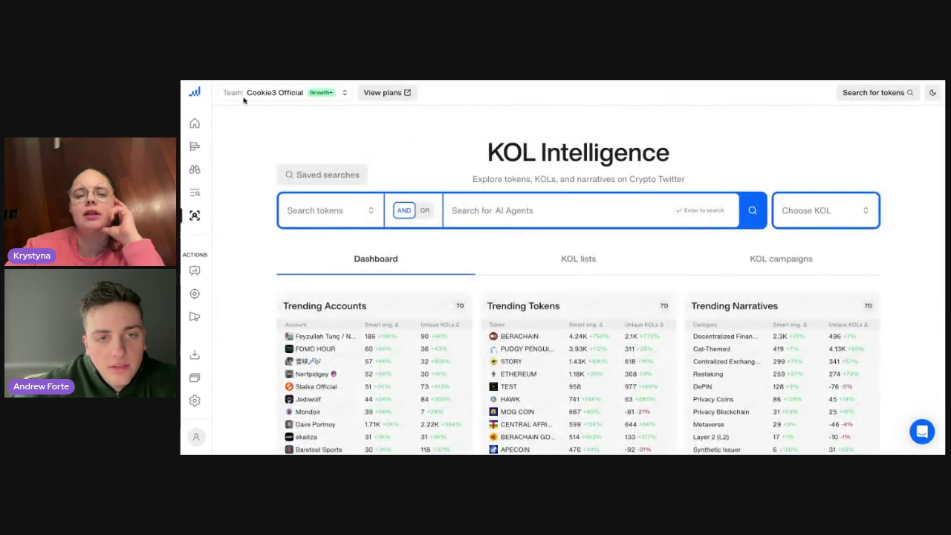
click(468, 215)
text(gaming)
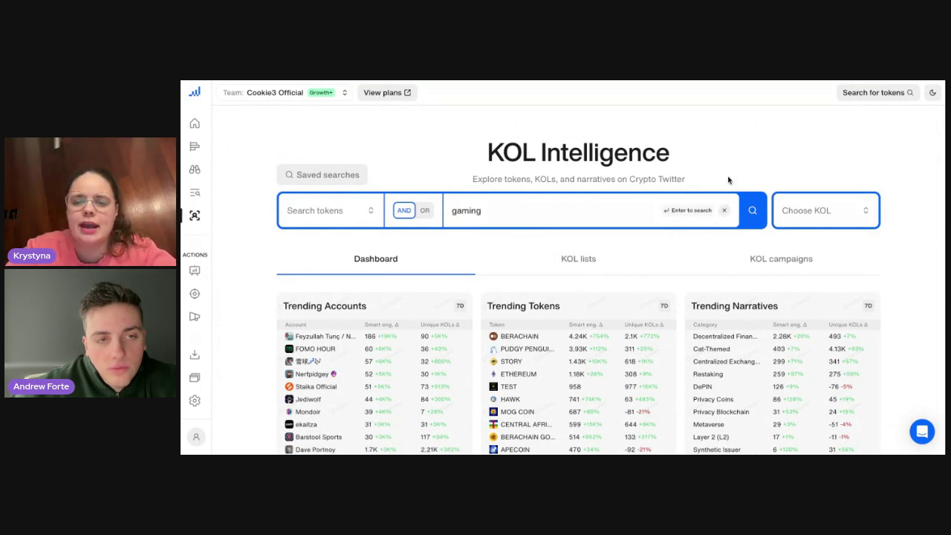
click(751, 213)
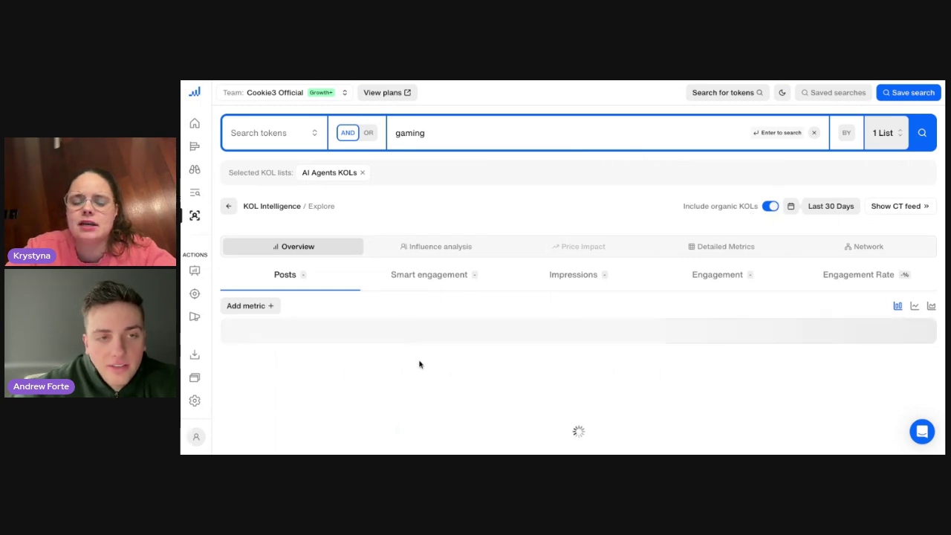
Review the posts chart for the gaming search and the first page of the KOL Performance table.
scroll(578, 297, down, 1)
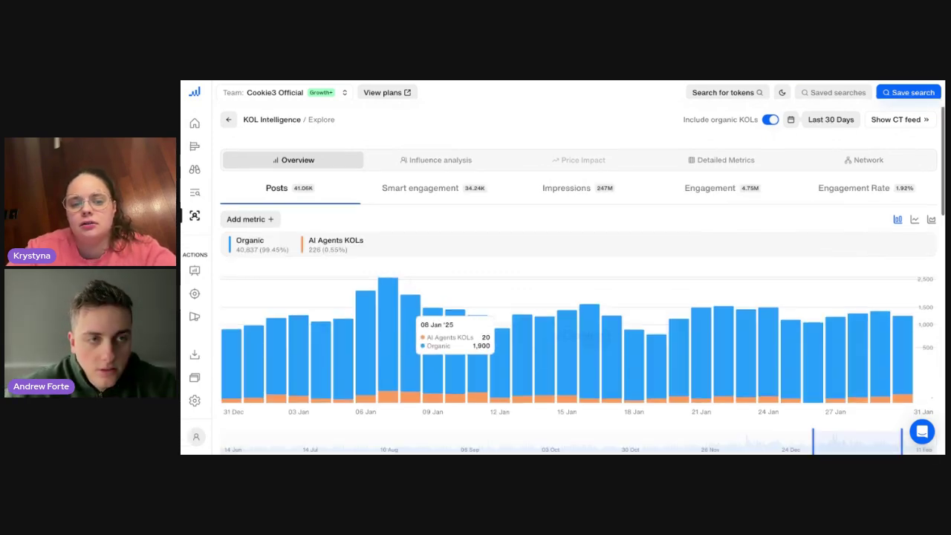
scroll(578, 297, down, 3)
scroll(578, 297, up, 4)
scroll(563, 334, down, 3)
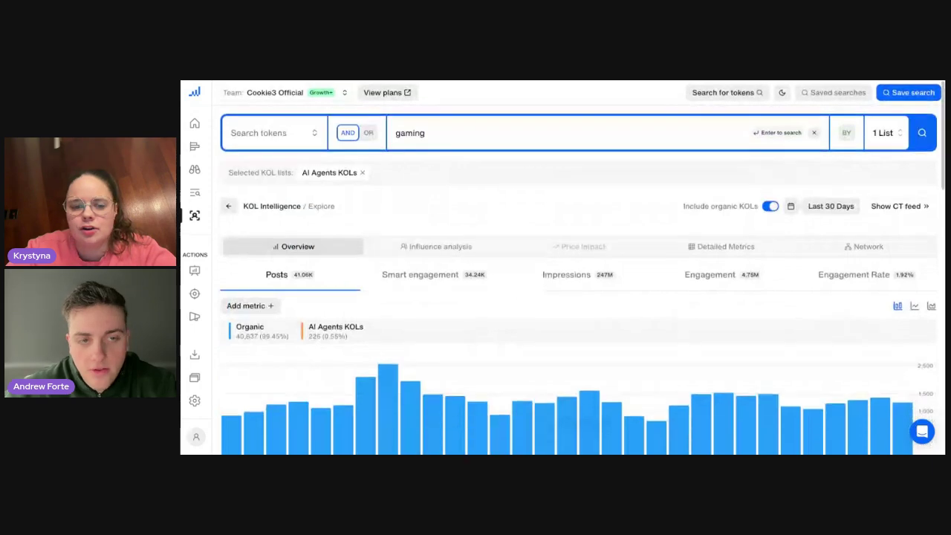
scroll(564, 333, down, 3)
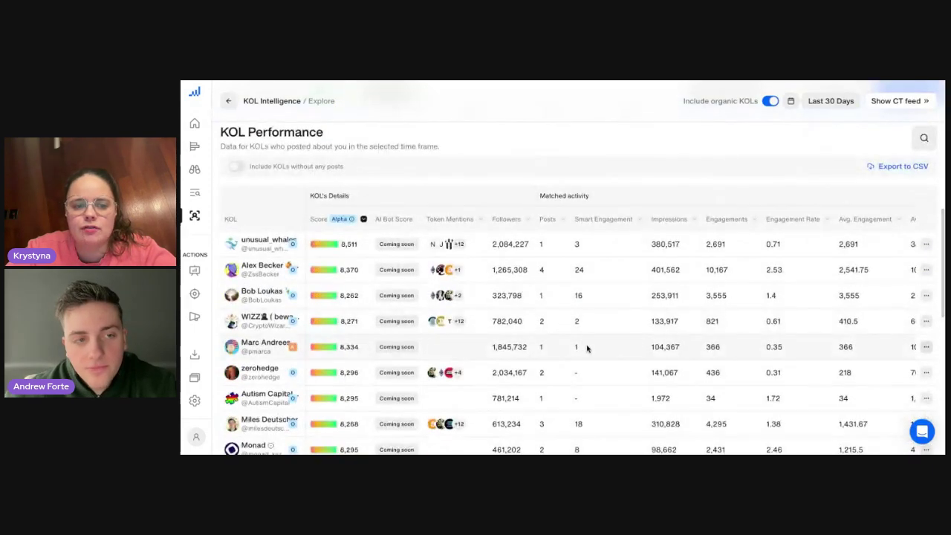
scroll(366, 285, down, 5)
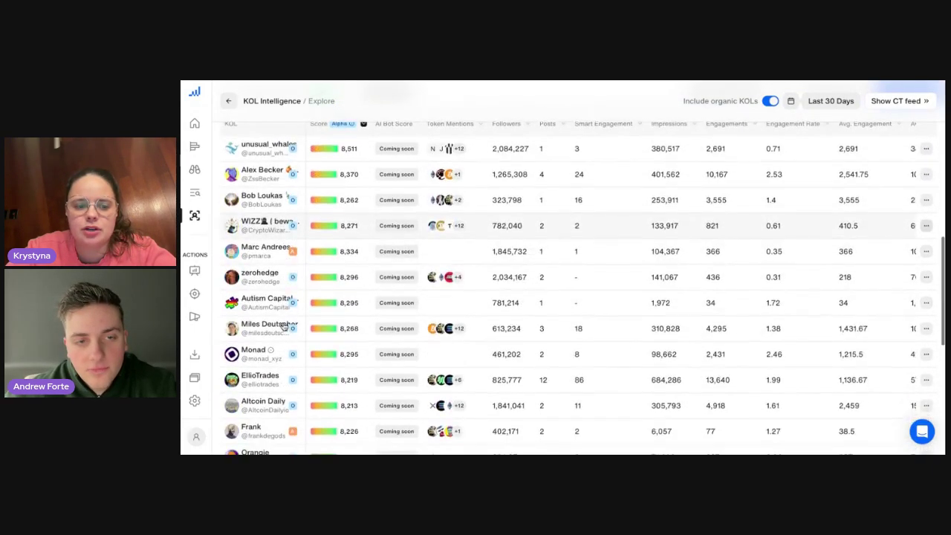
scroll(283, 327, down, 3)
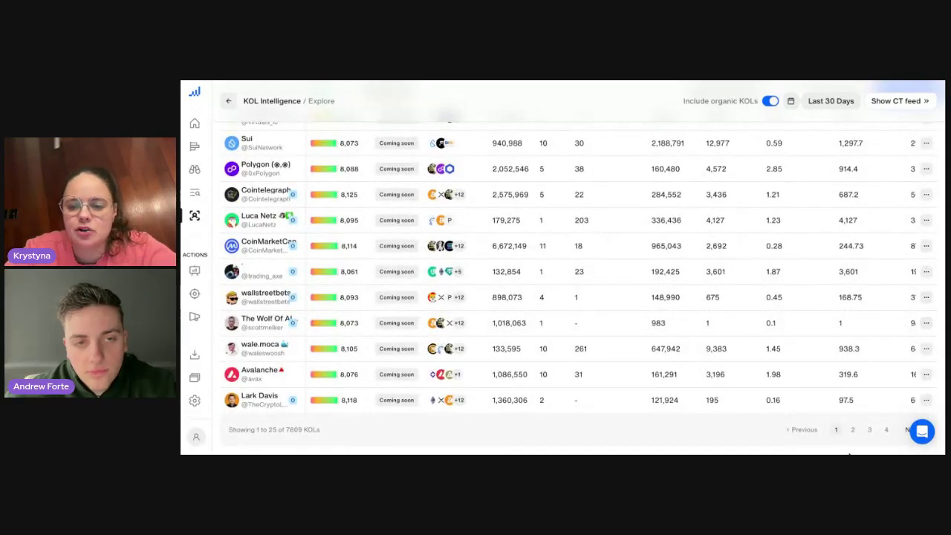
Open page 2 of the KOL Performance table and look through the KOLs listed there.
click(856, 430)
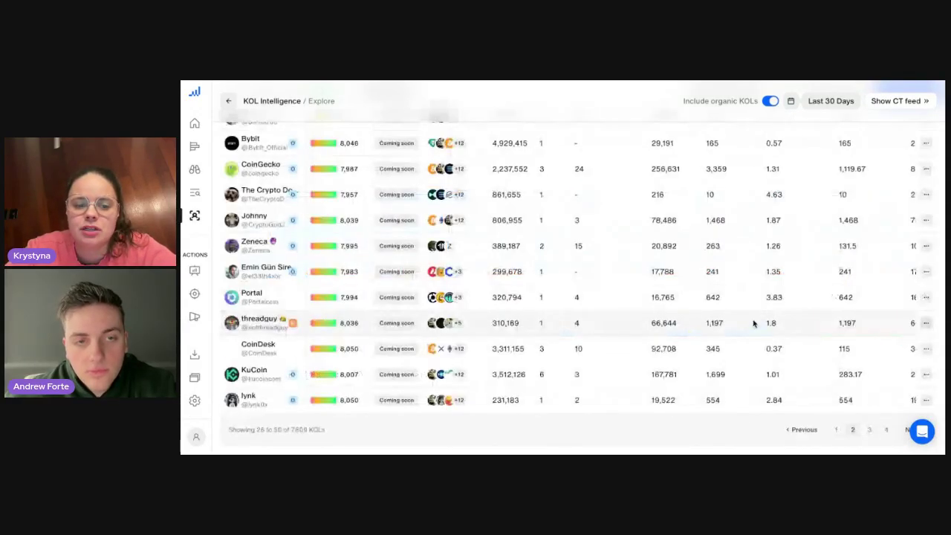
scroll(753, 323, up, 1)
scroll(753, 323, up, 4)
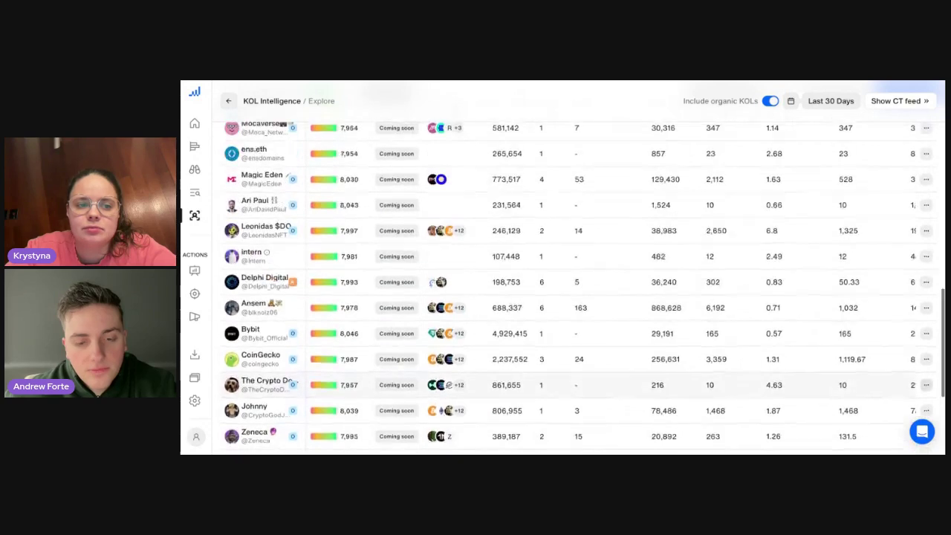
scroll(753, 336, up, 5)
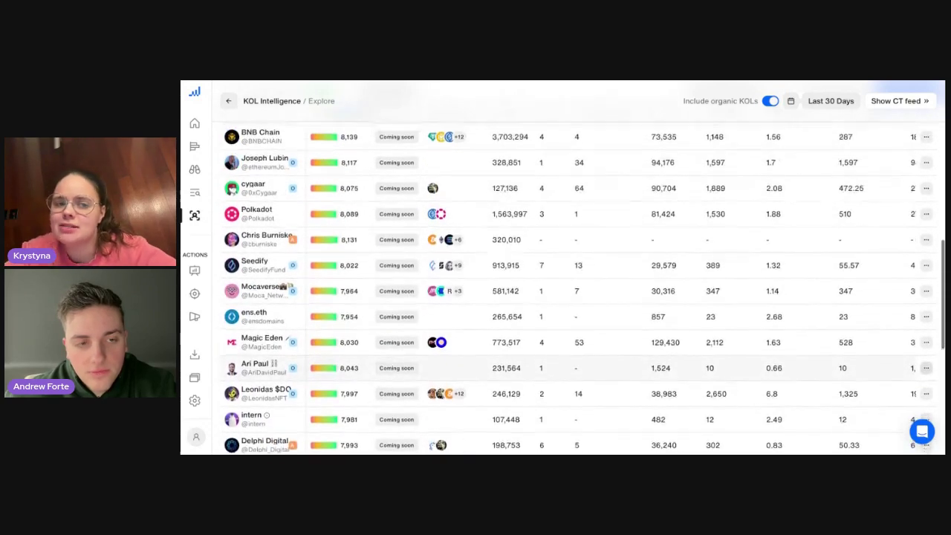
scroll(754, 336, up, 6)
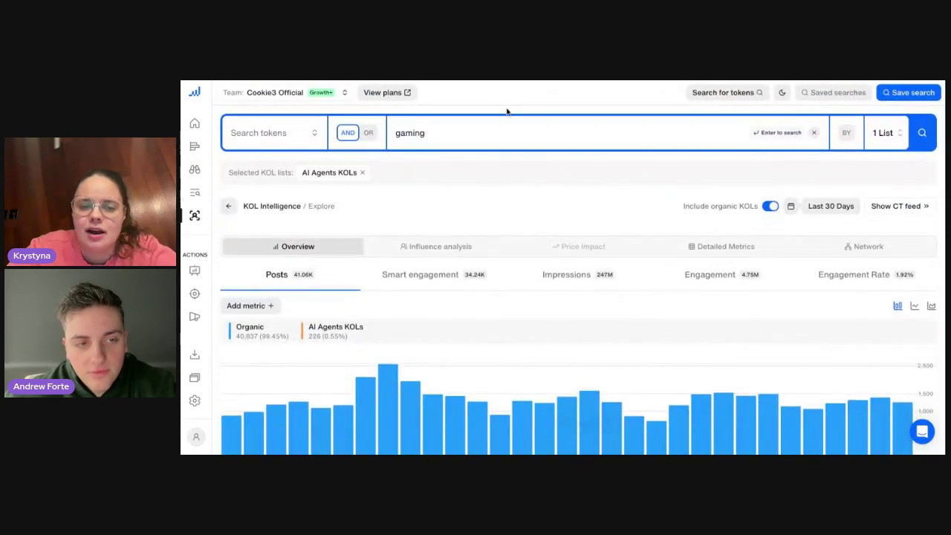
Expand the keyword search to "gaming OR games OR game OR web3 gaming", run it and review the posts chart.
text(OR games OR game OR web3 gaming)
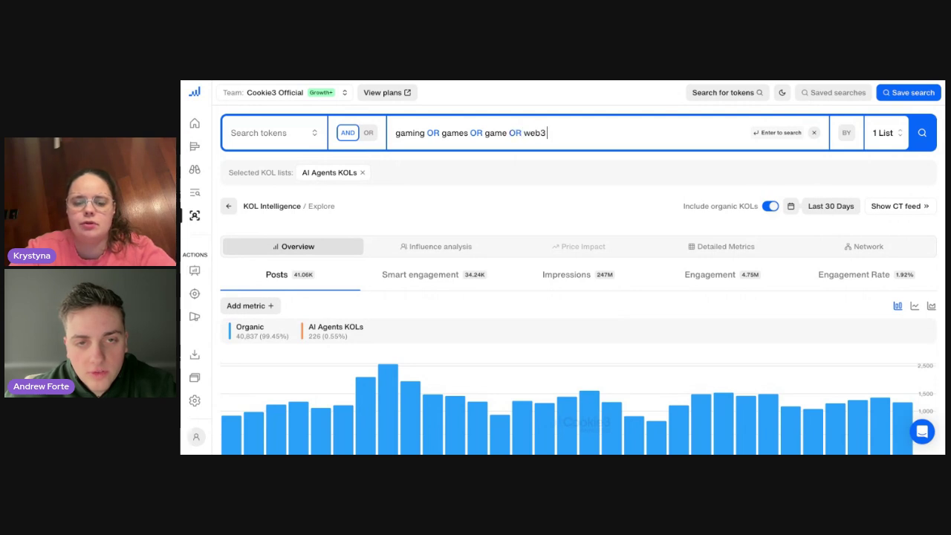
click(923, 136)
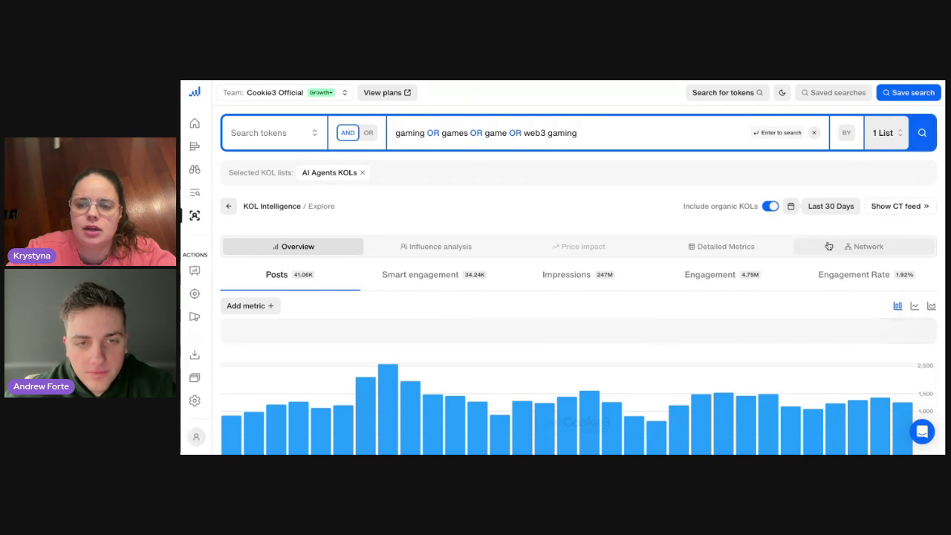
scroll(579, 297, down, 3)
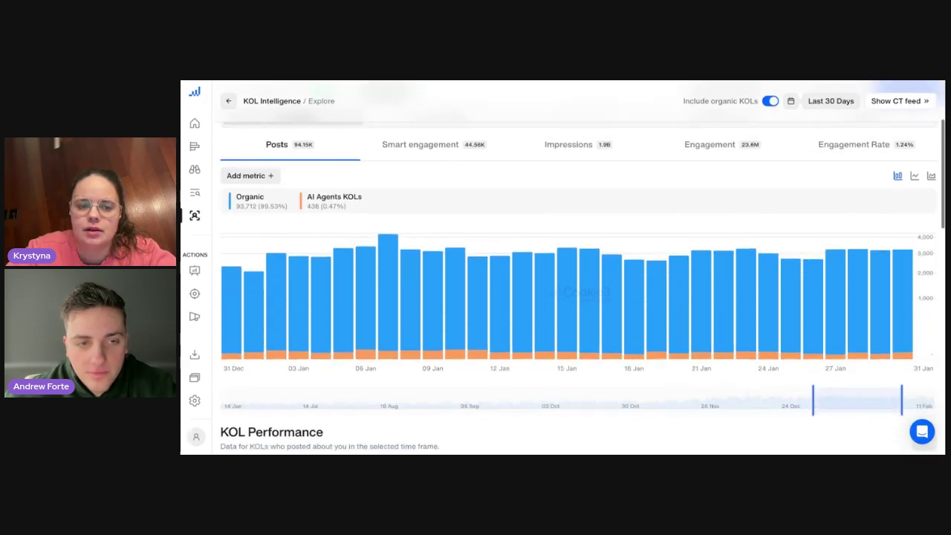
scroll(580, 297, up, 1)
scroll(664, 302, down, 5)
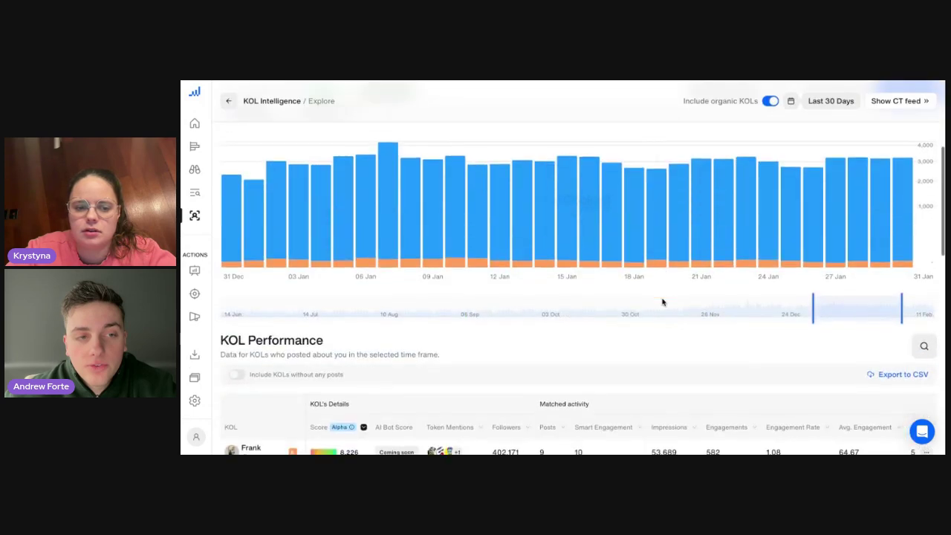
scroll(629, 125, up, 10)
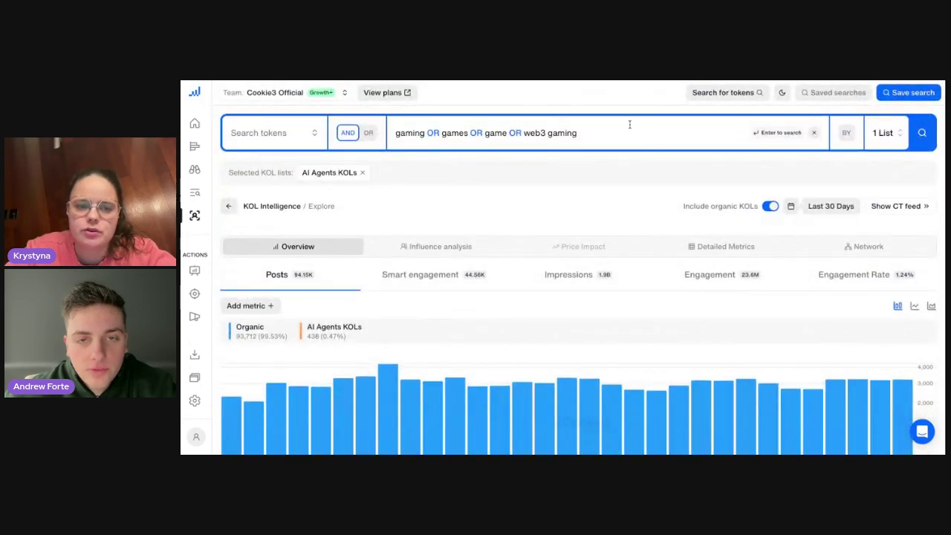
Switch the operator between tokens and keywords to OR and look through the posts chart and KOL Performance table.
click(369, 133)
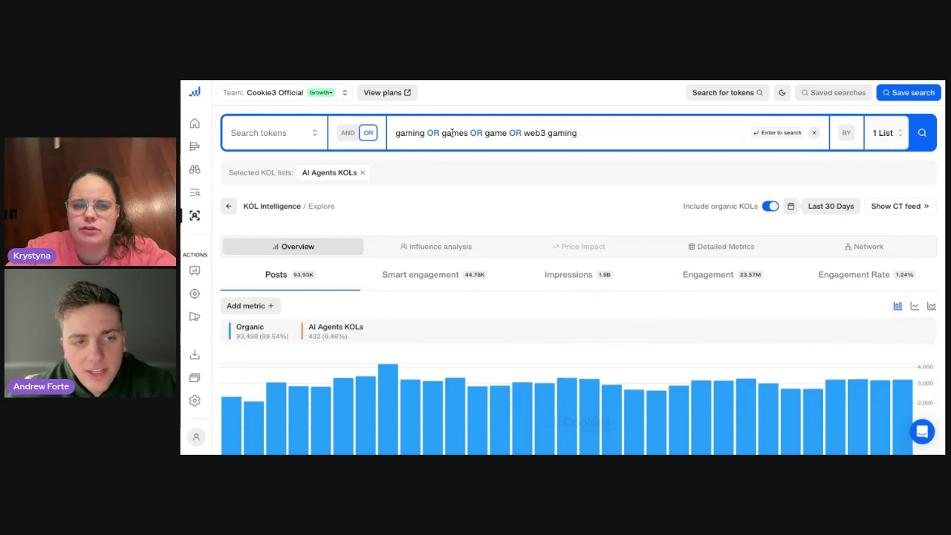
scroll(602, 222, down, 2)
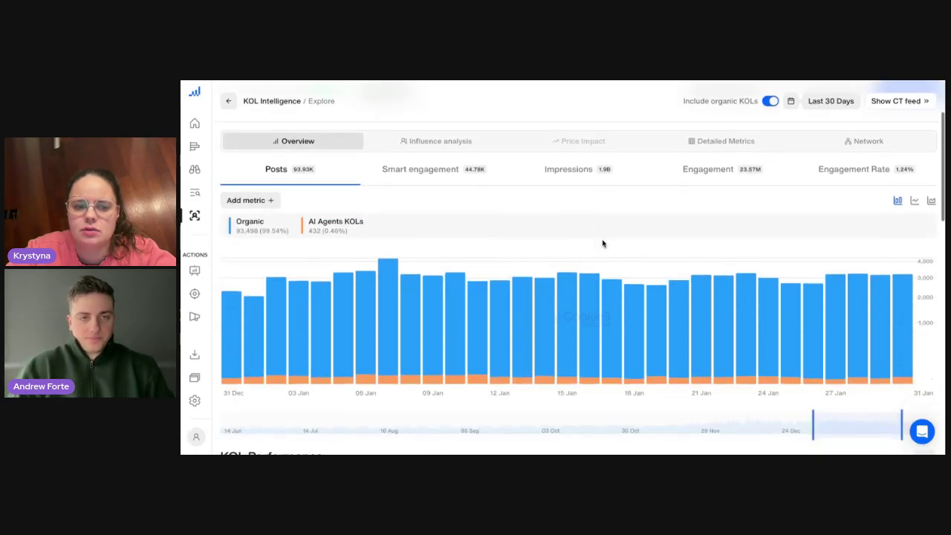
scroll(603, 242, down, 3)
scroll(602, 243, down, 10)
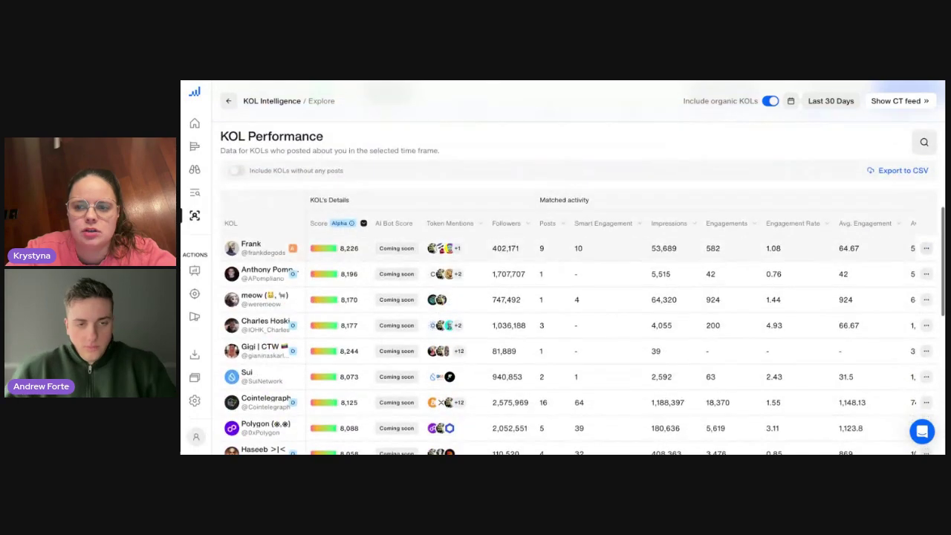
scroll(706, 290, up, 15)
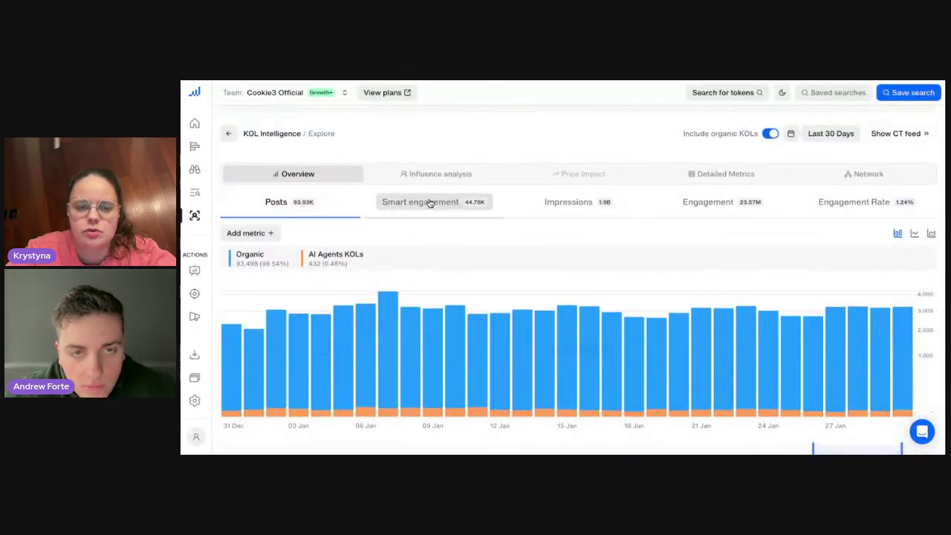
Open the Influence analysis and rank the Top 25 KOLs by Engagements.
click(430, 179)
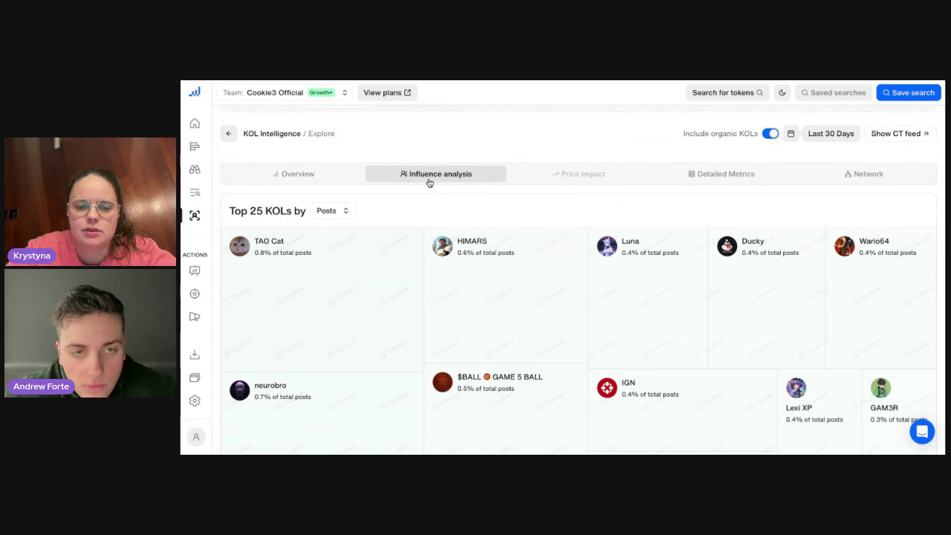
scroll(427, 253, down, 1)
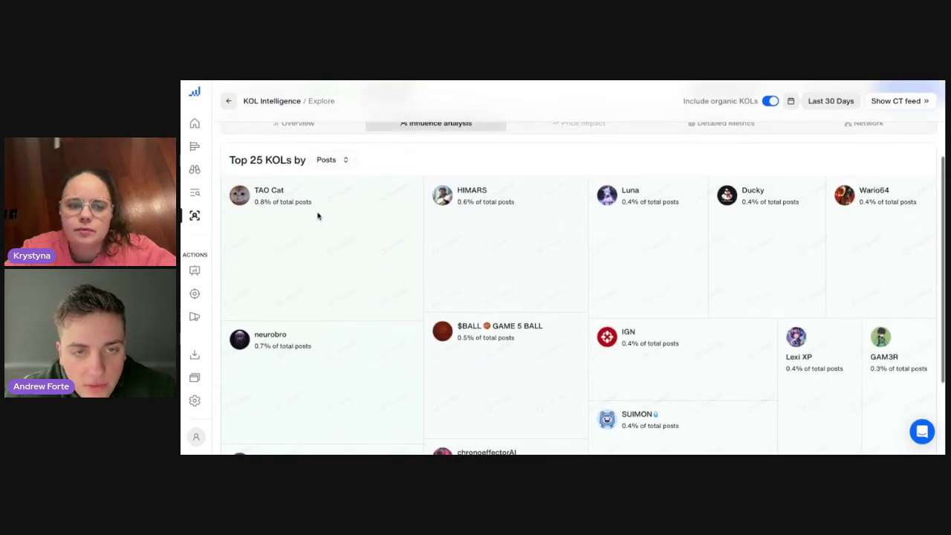
click(344, 160)
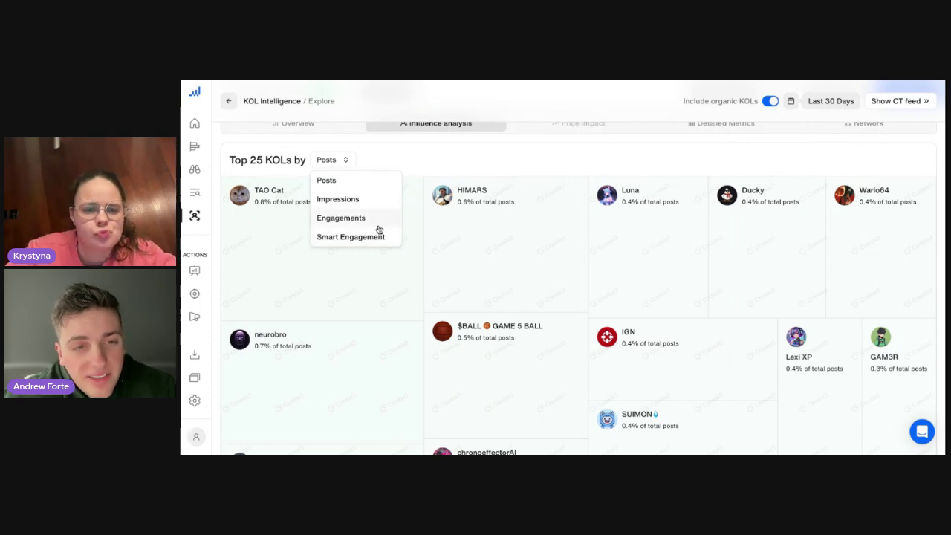
click(340, 218)
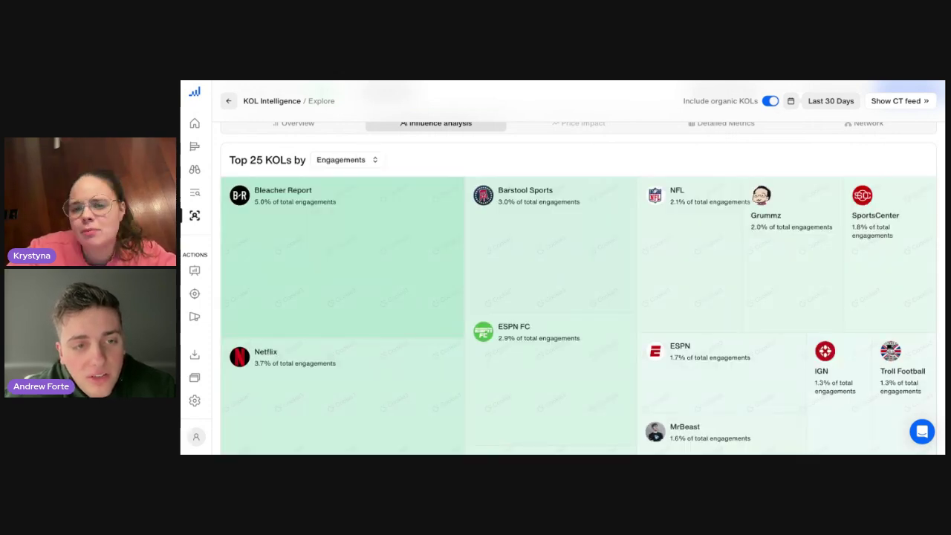
click(376, 160)
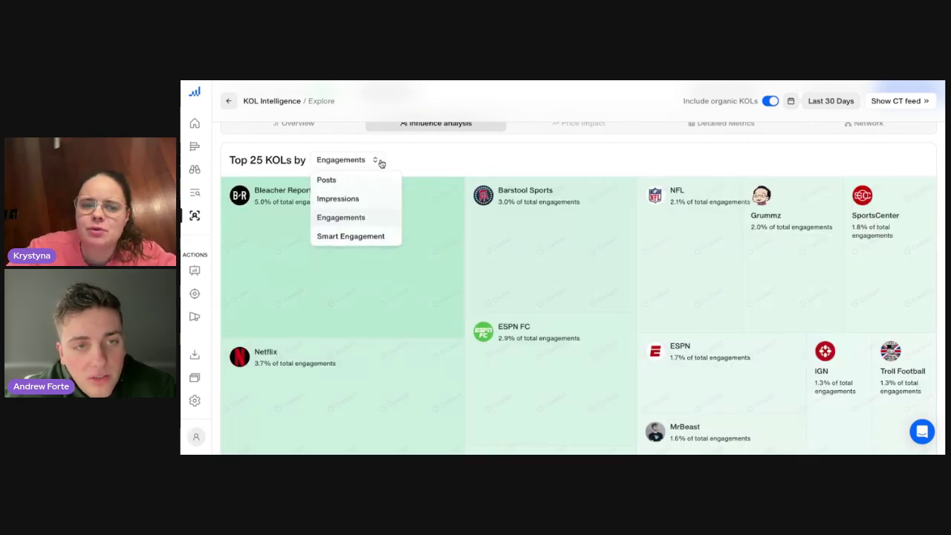
click(452, 159)
scroll(452, 158, up, 3)
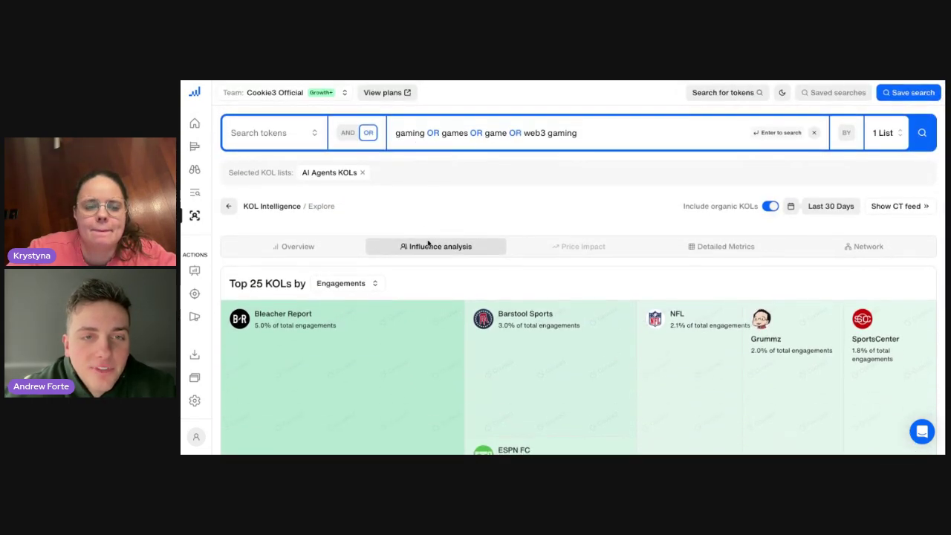
scroll(428, 259, down, 3)
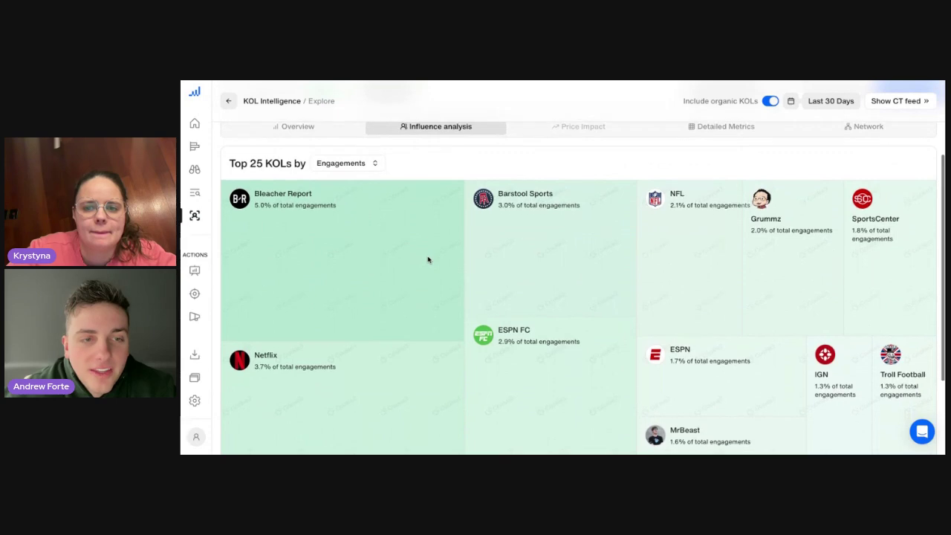
scroll(428, 259, down, 1)
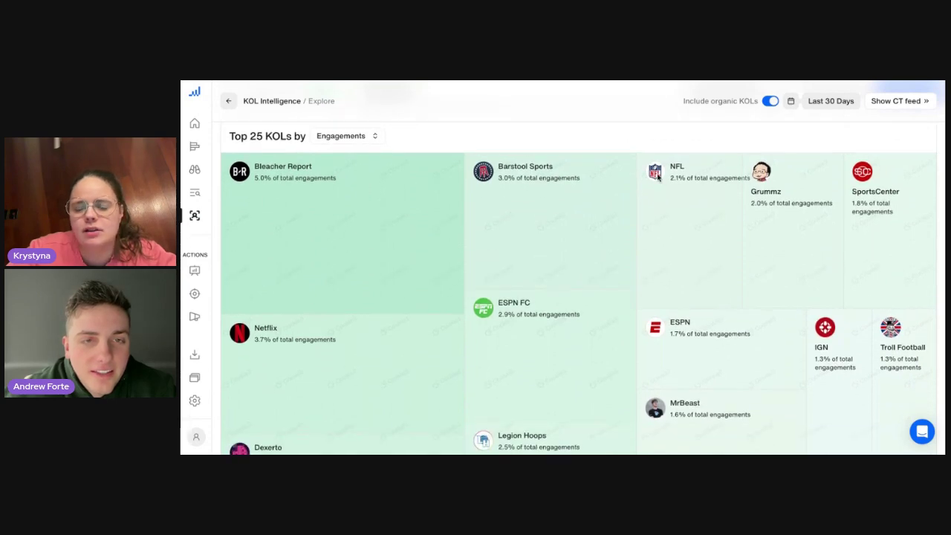
Replace the keyword query with "gaming OR games OR web3" and run the search.
scroll(658, 176, up, 4)
drag(524, 133, 394, 133)
key(BackSpace)
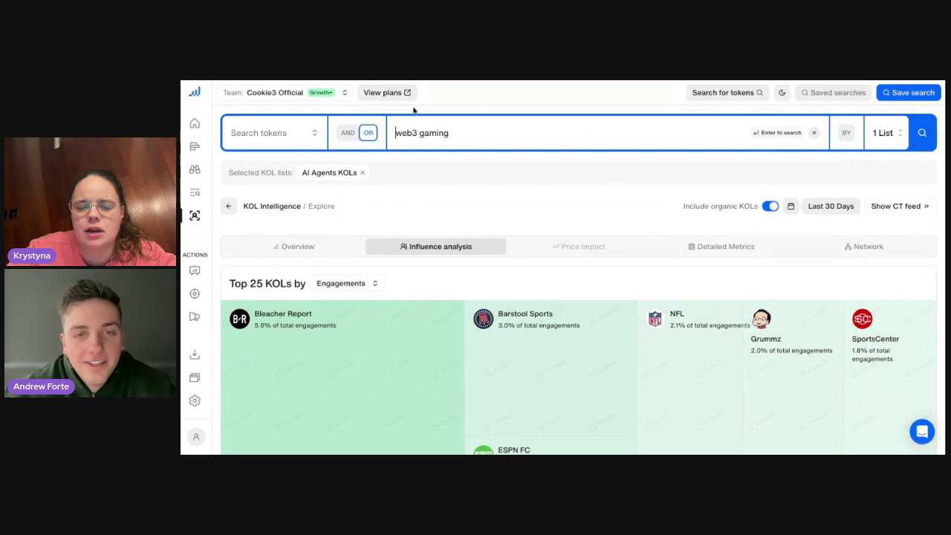
drag(453, 136, 358, 134)
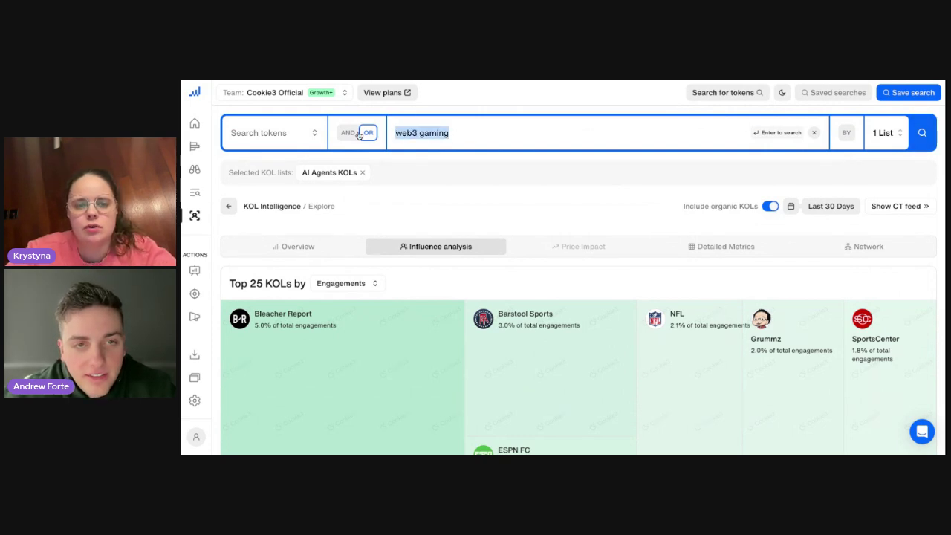
text(gaming)
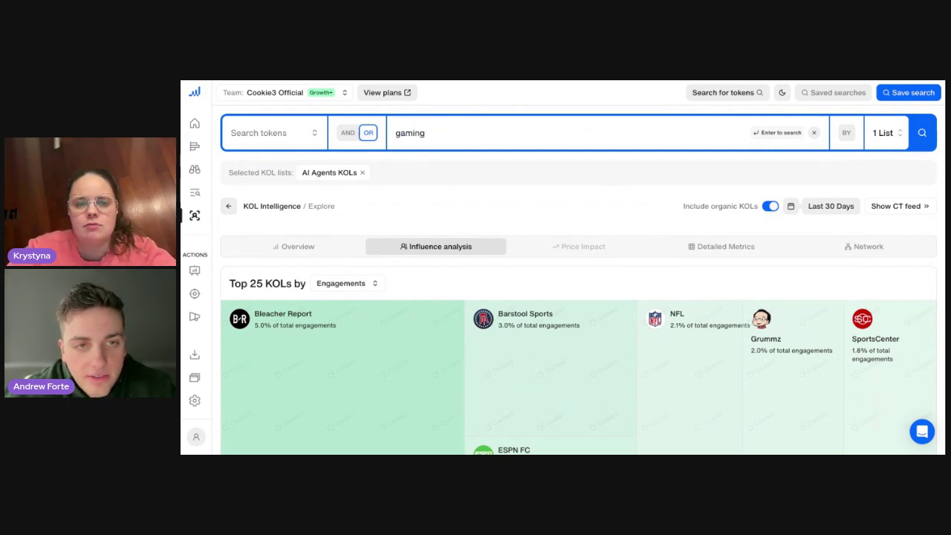
text( OR g)
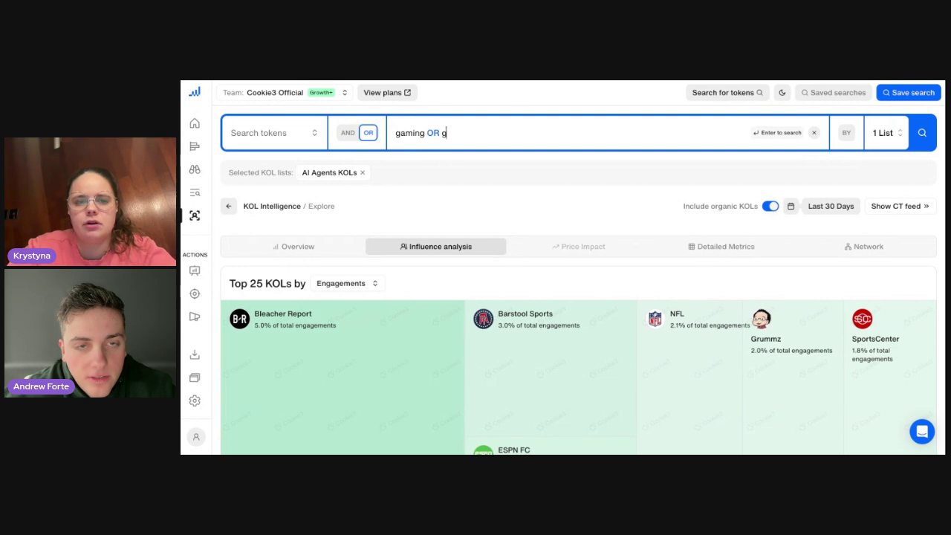
text(ames)
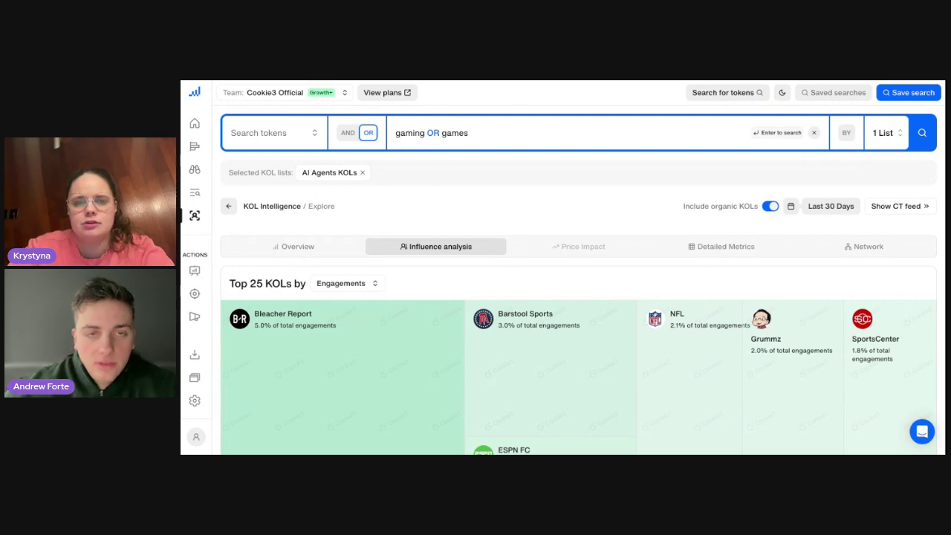
text( IR)
key(BackSpace)
key(BackSpace)
key(BackSpace)
text(OR)
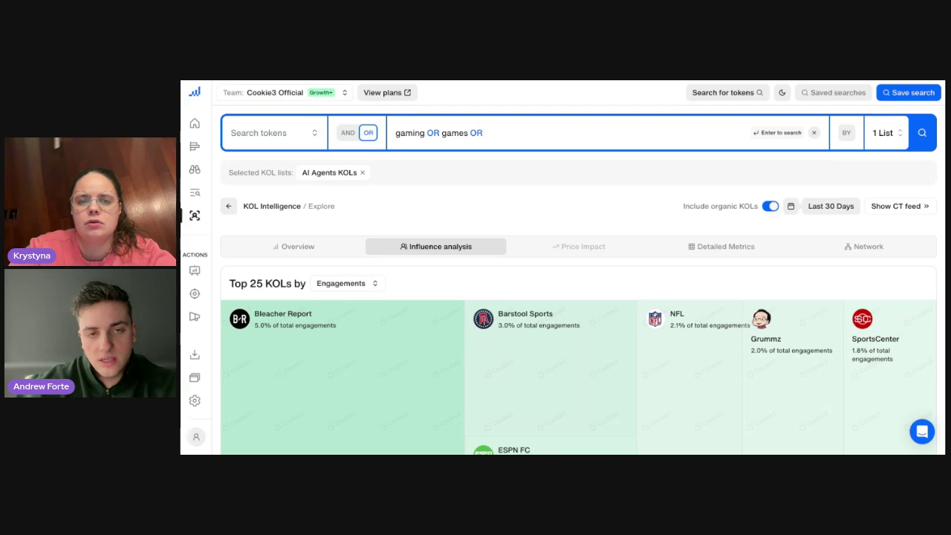
text(web3)
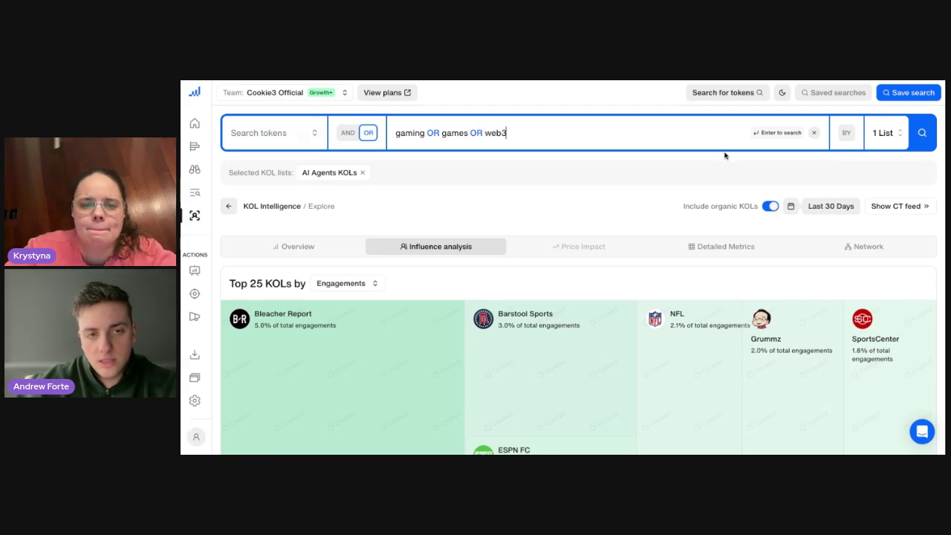
click(921, 133)
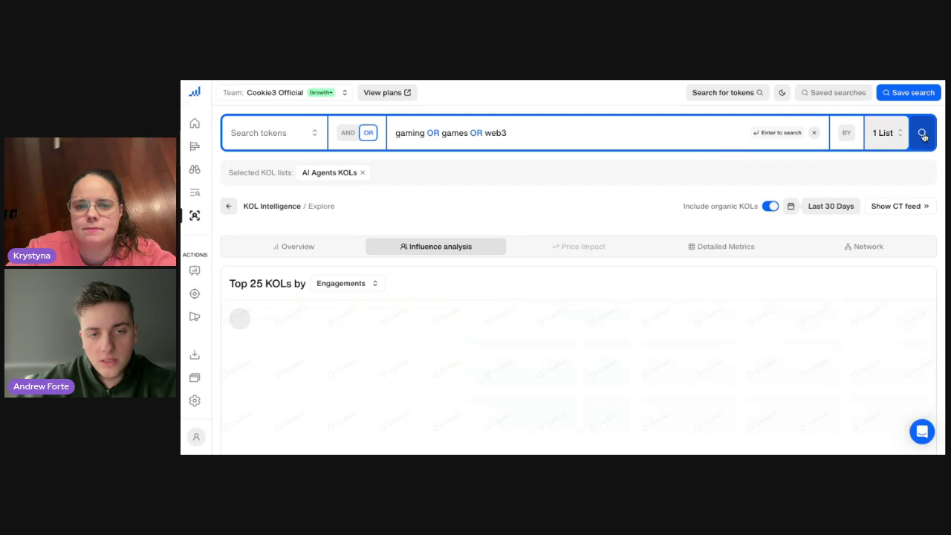
Change the operator before web3 to AND and run the search for "gaming OR games AND web3".
click(482, 133)
key(BackSpace)
key(BackSpace)
text(AND)
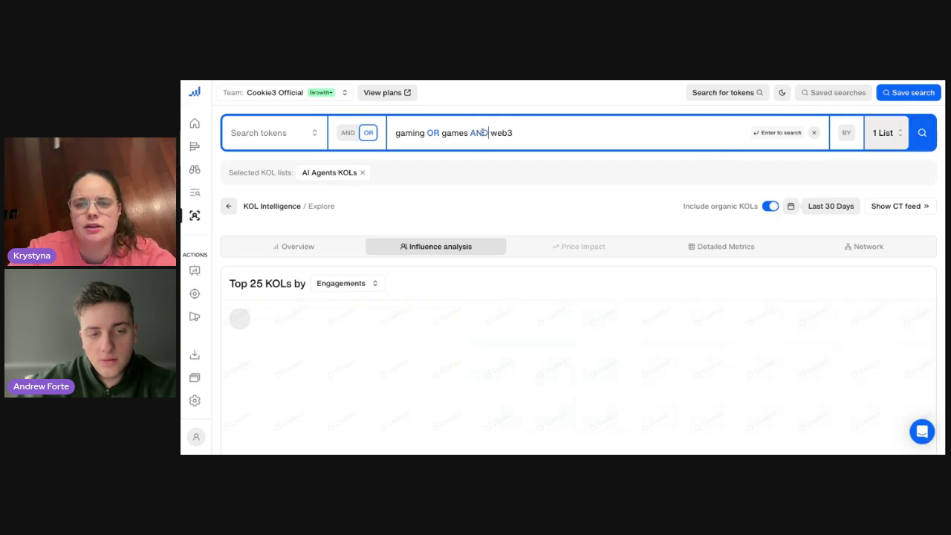
click(922, 133)
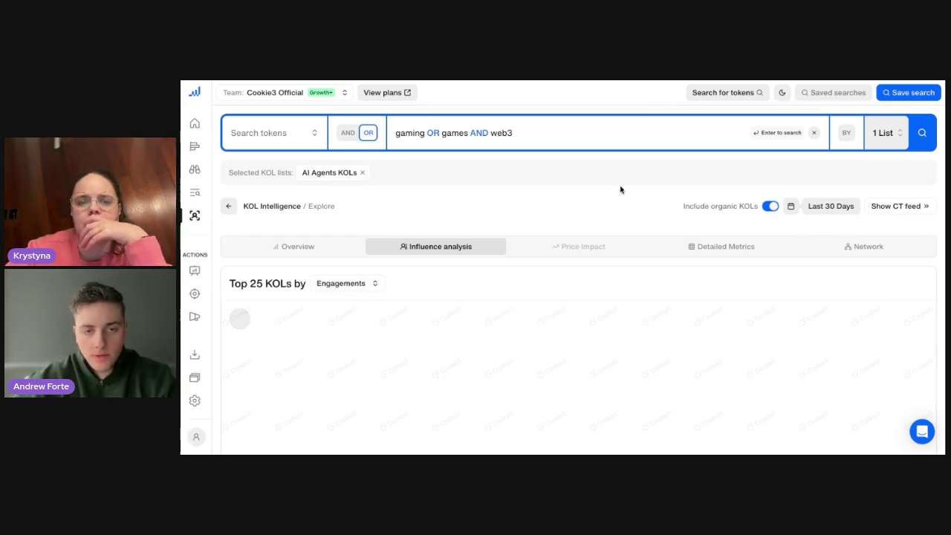
scroll(620, 189, down, 5)
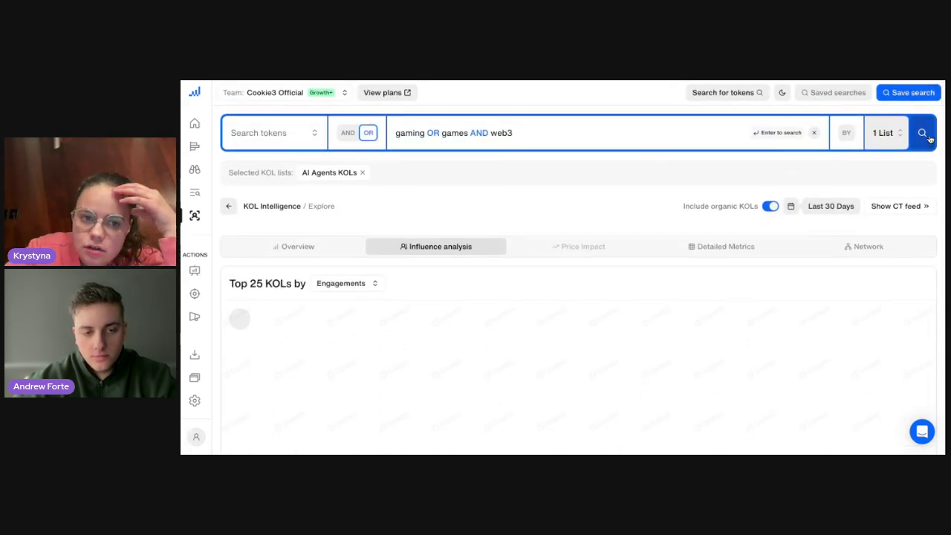
Remove the AI Agents KOLs list from the search and look through the Top 25 KOLs by Engagements.
click(362, 173)
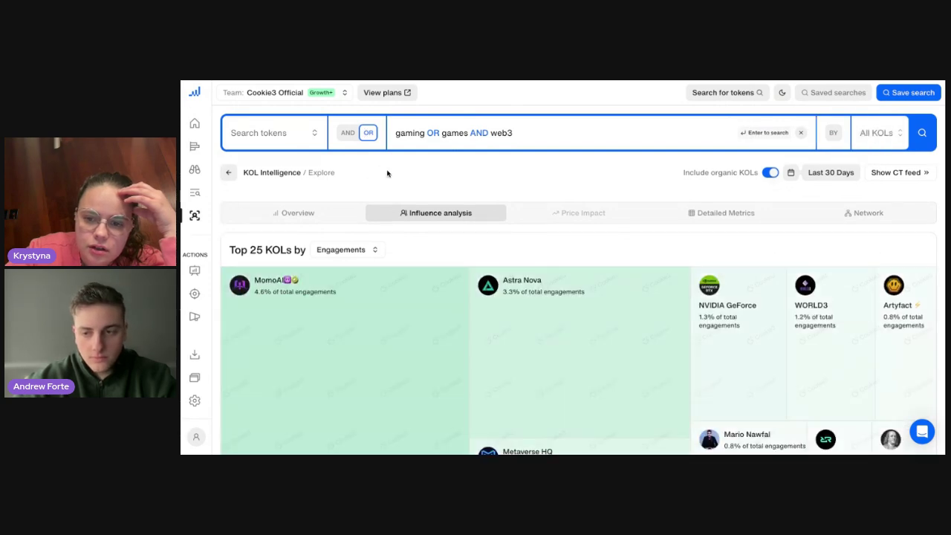
scroll(386, 173, down, 2)
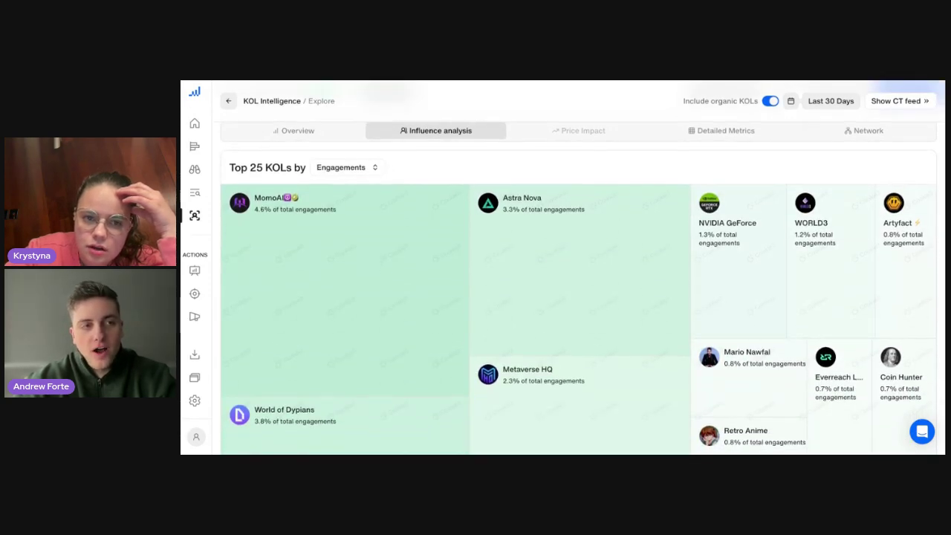
scroll(578, 297, up, 2)
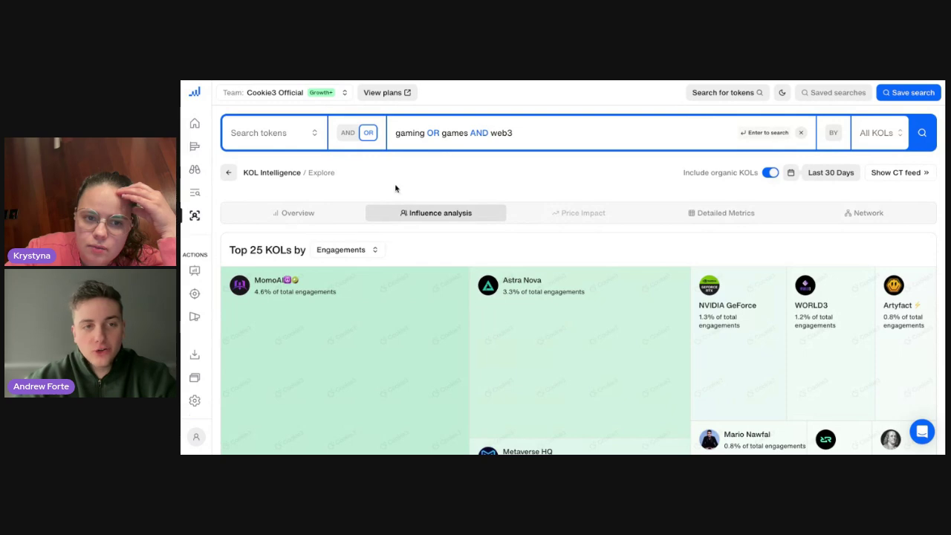
scroll(442, 257, down, 5)
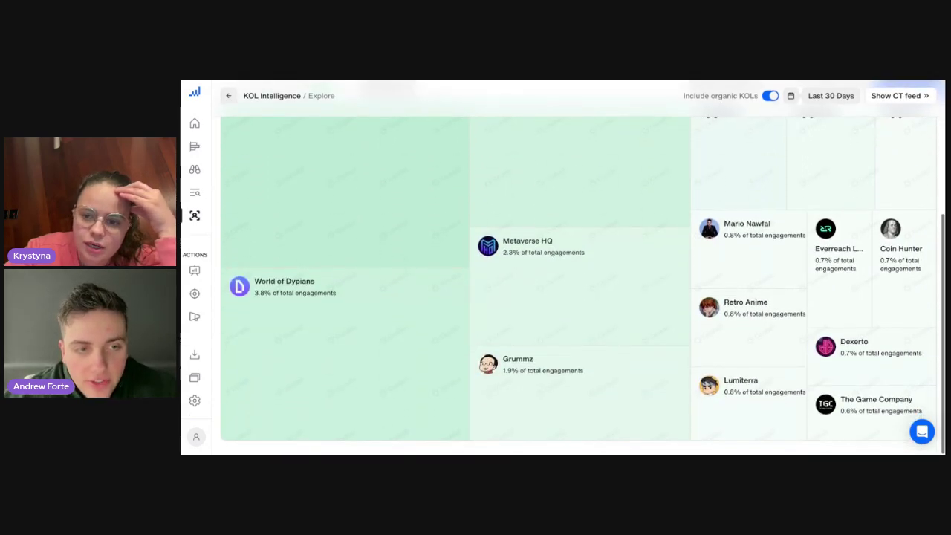
scroll(493, 206, up, 5)
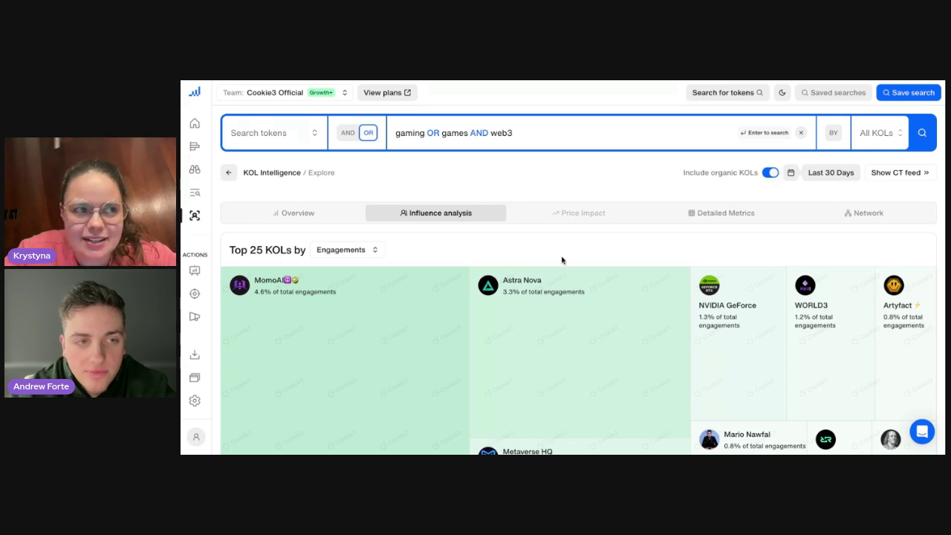
scroll(562, 260, down, 1)
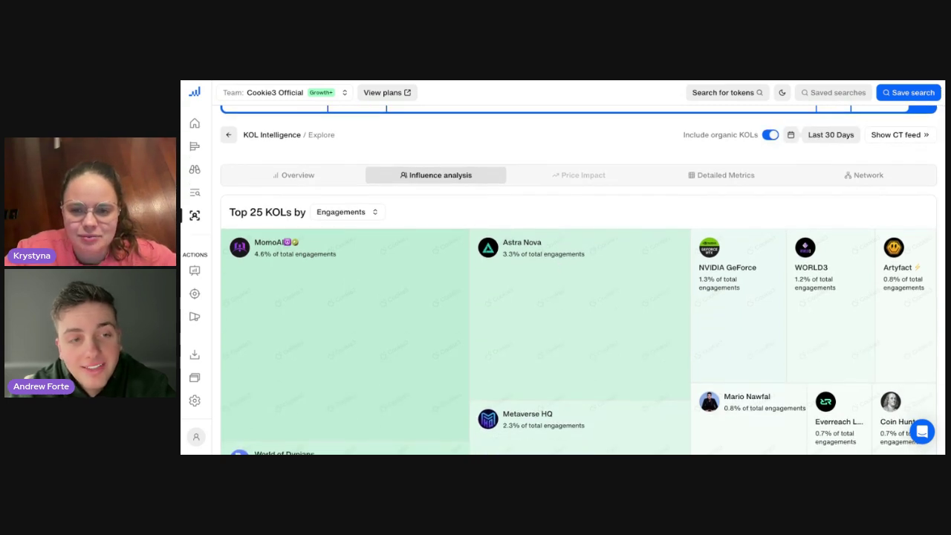
scroll(562, 257, down, 1)
scroll(562, 257, down, 1)
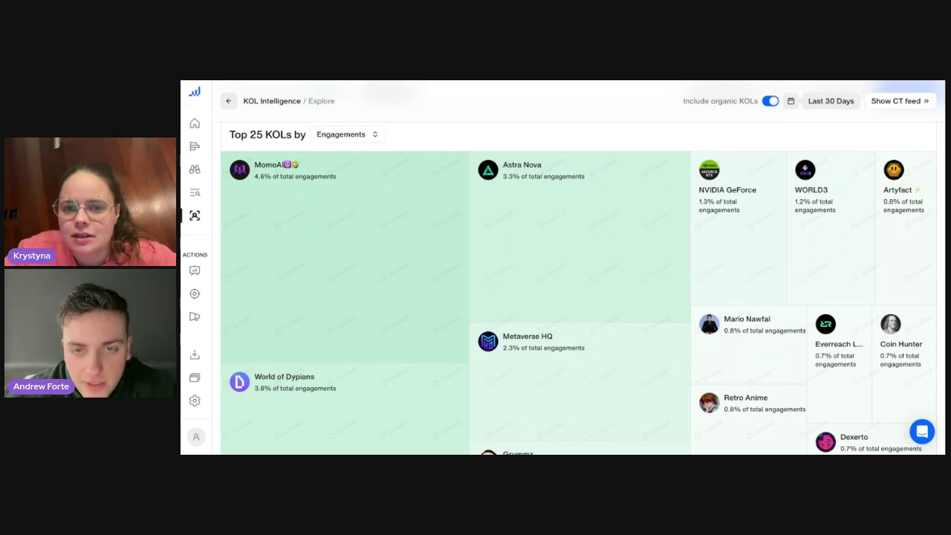
Check the largest accounts in the Top 25 KOLs map, including World of Dypians, Metaverse HQ and Grummz.
scroll(540, 280, down, 1)
scroll(541, 280, up, 1)
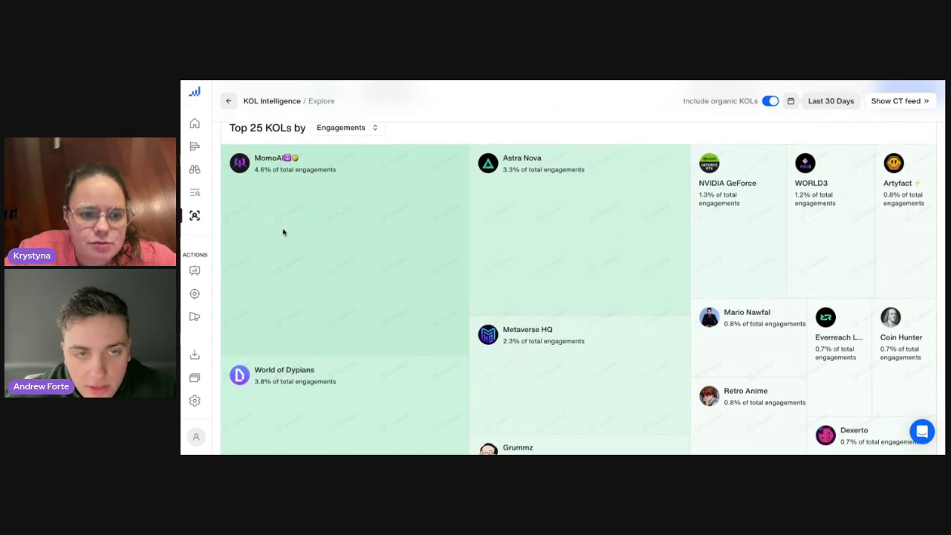
scroll(284, 228, down, 2)
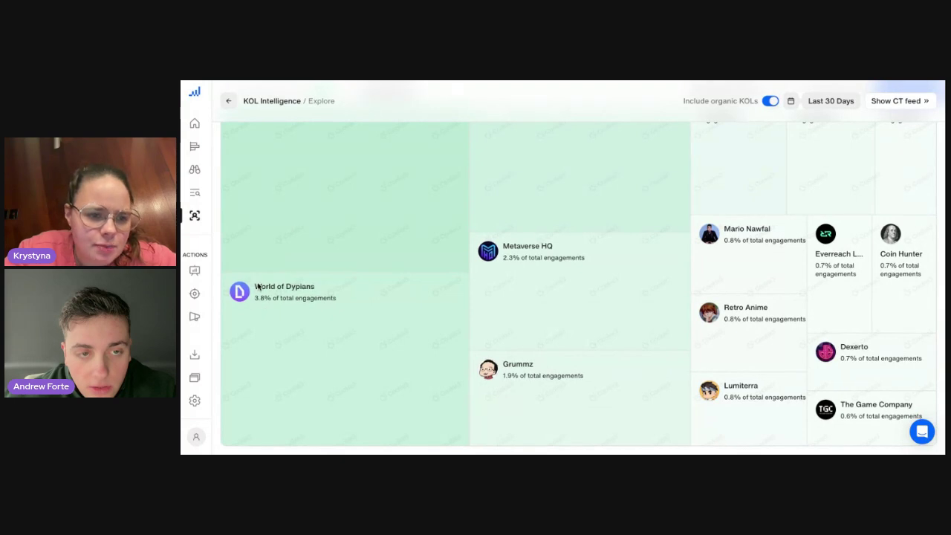
mouse_move(256, 288)
mouse_down()
mouse_move(346, 299)
mouse_move(245, 295)
mouse_move(257, 301)
mouse_up()
click(371, 294)
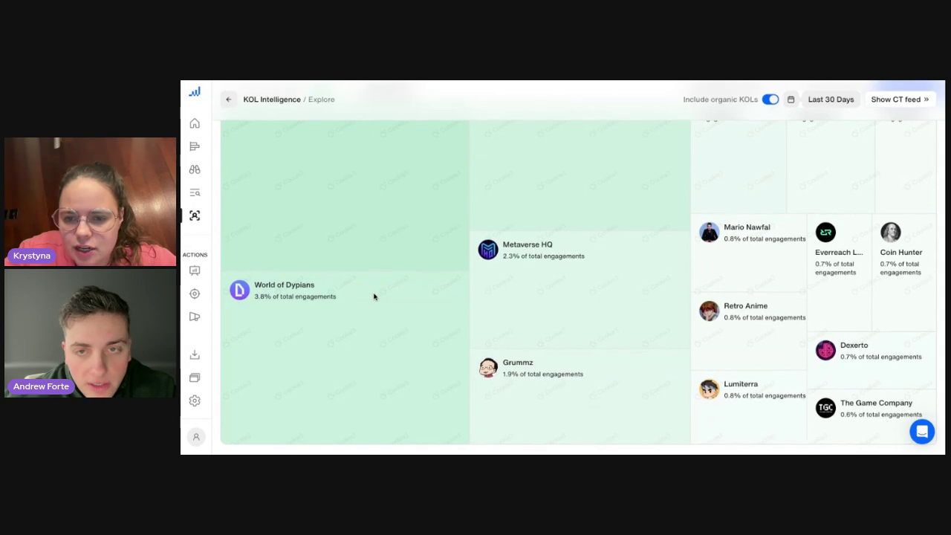
scroll(721, 283, up, 5)
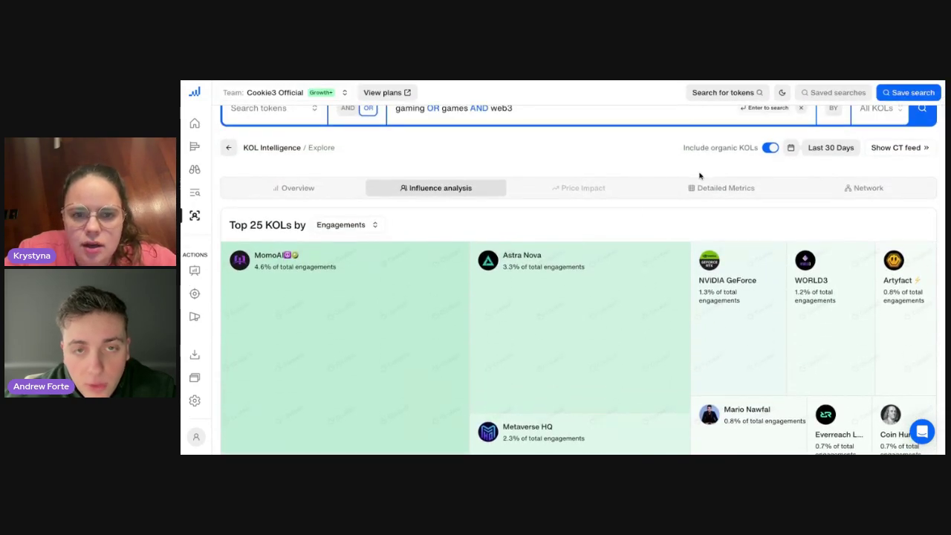
Open the Detailed Metrics for the web3 gaming search and review the most mentioned accounts.
click(722, 190)
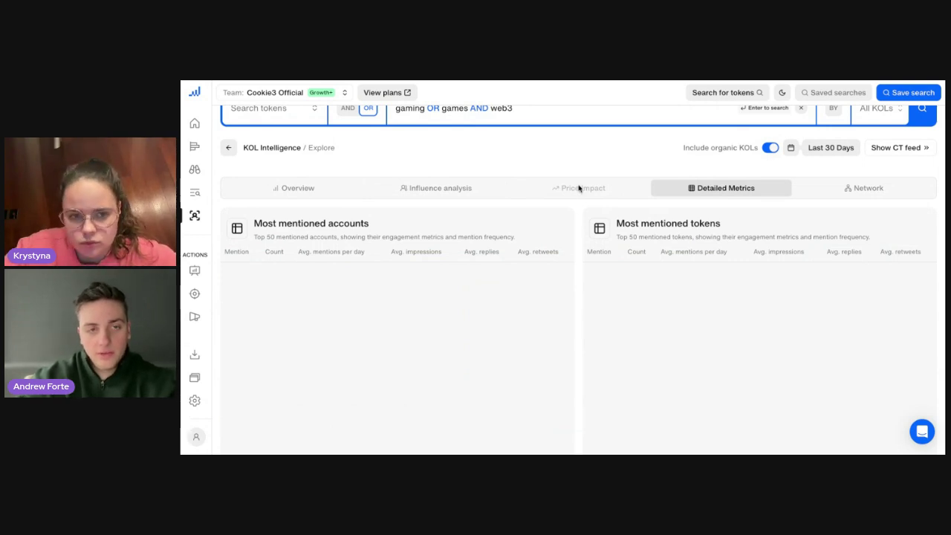
scroll(591, 270, down, 3)
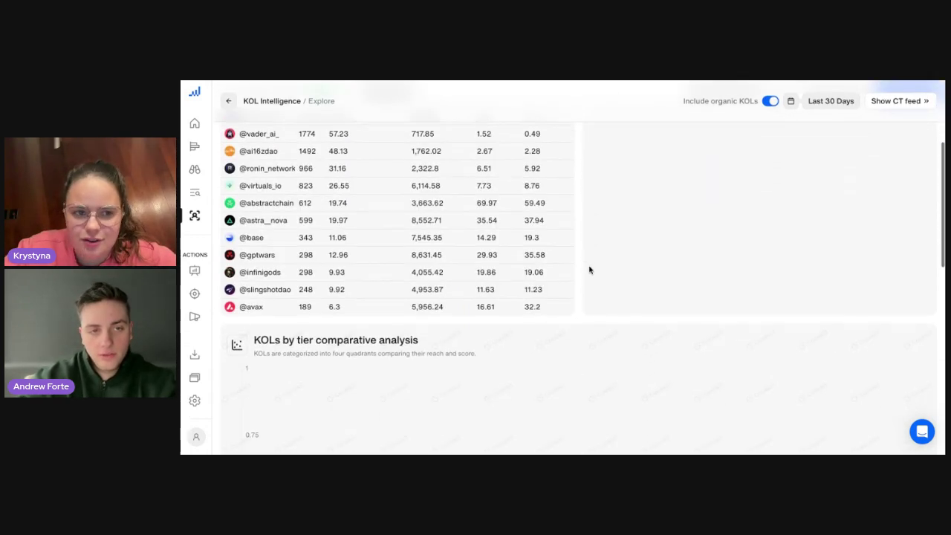
scroll(591, 270, up, 2)
scroll(467, 302, up, 1)
scroll(467, 302, down, 1)
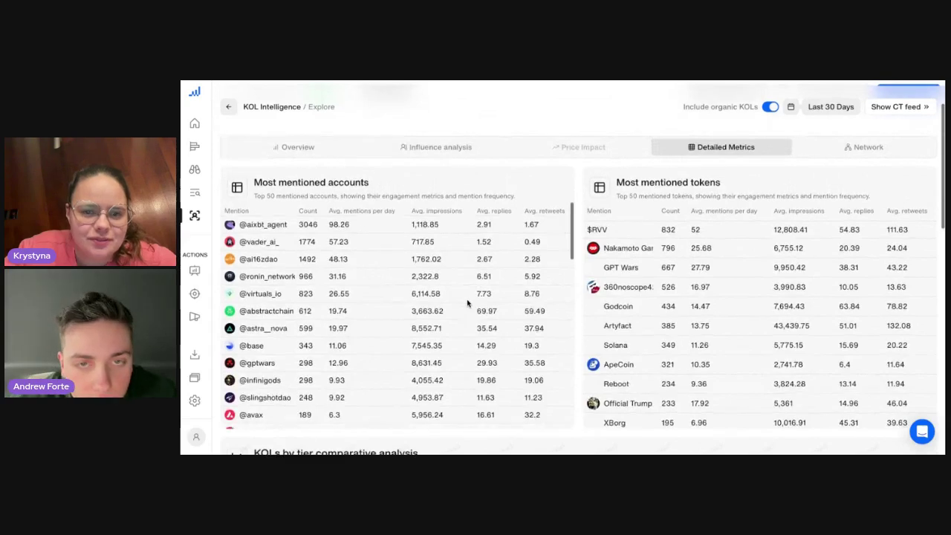
scroll(467, 303, up, 1)
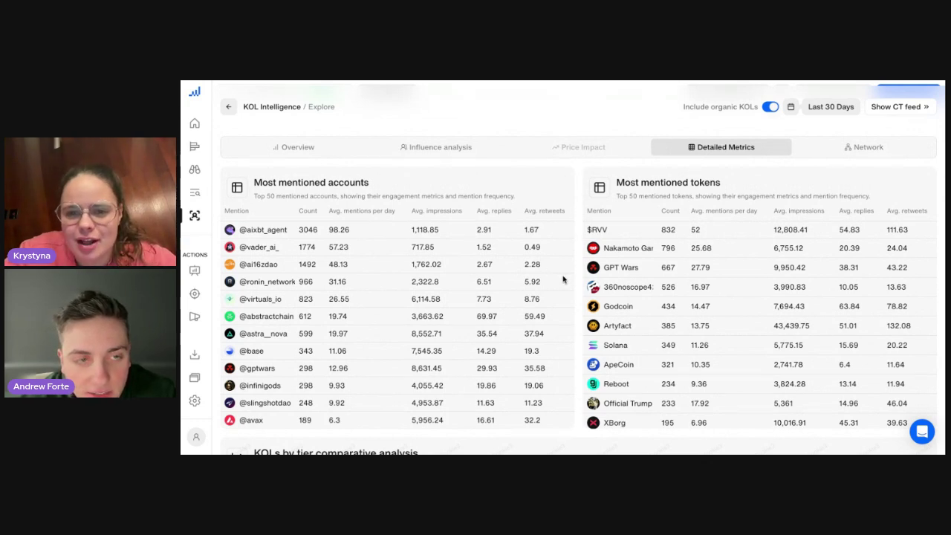
scroll(563, 279, up, 1)
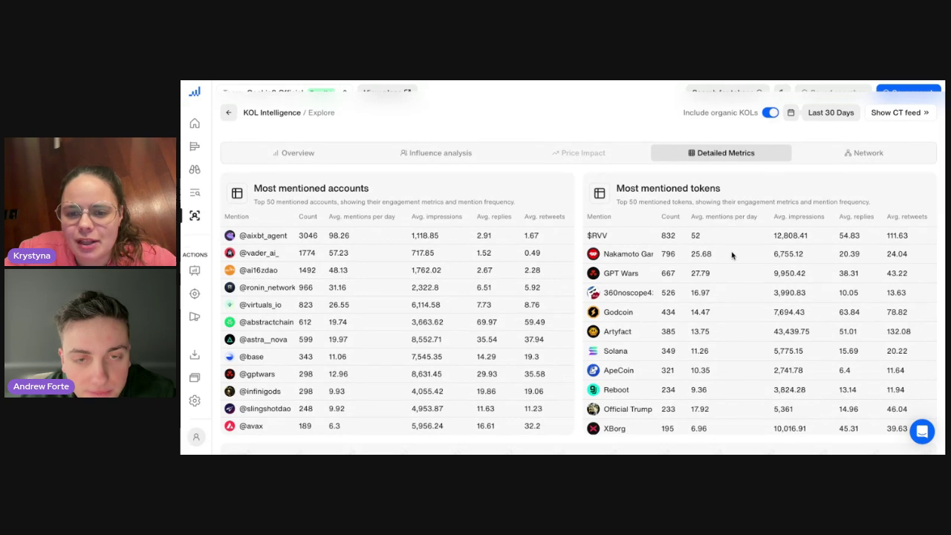
Go through the most mentioned tokens table, comparing mention counts, impressions, replies and retweets.
scroll(797, 311, down, 4)
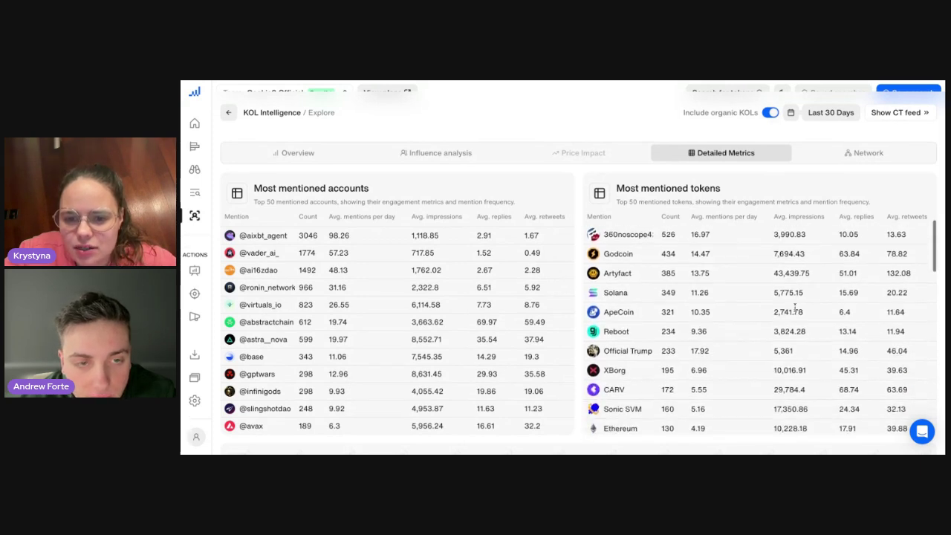
scroll(748, 331, down, 4)
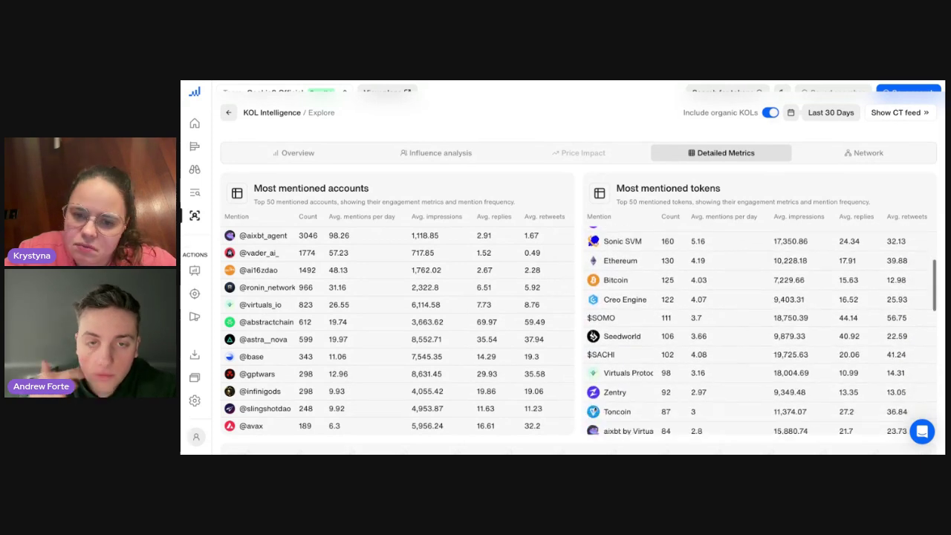
scroll(656, 325, down, 7)
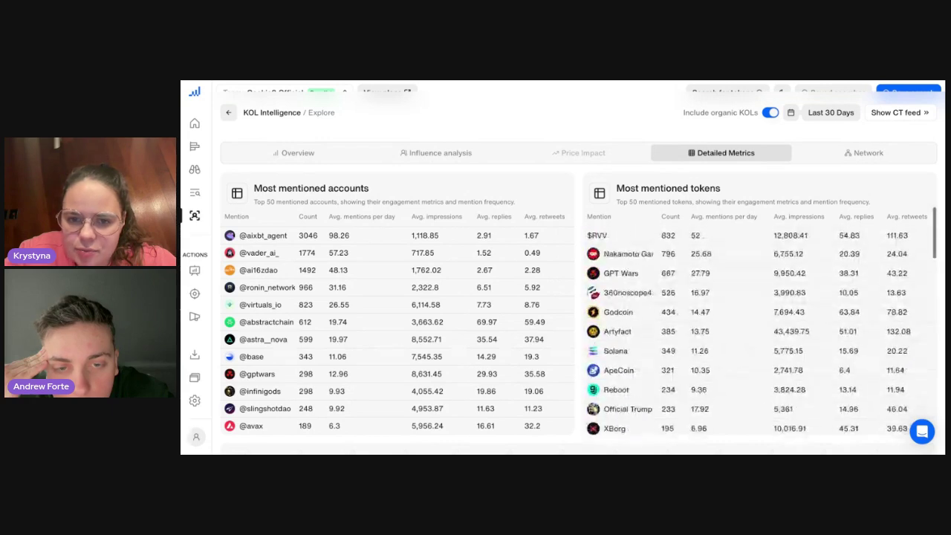
scroll(583, 321, down, 3)
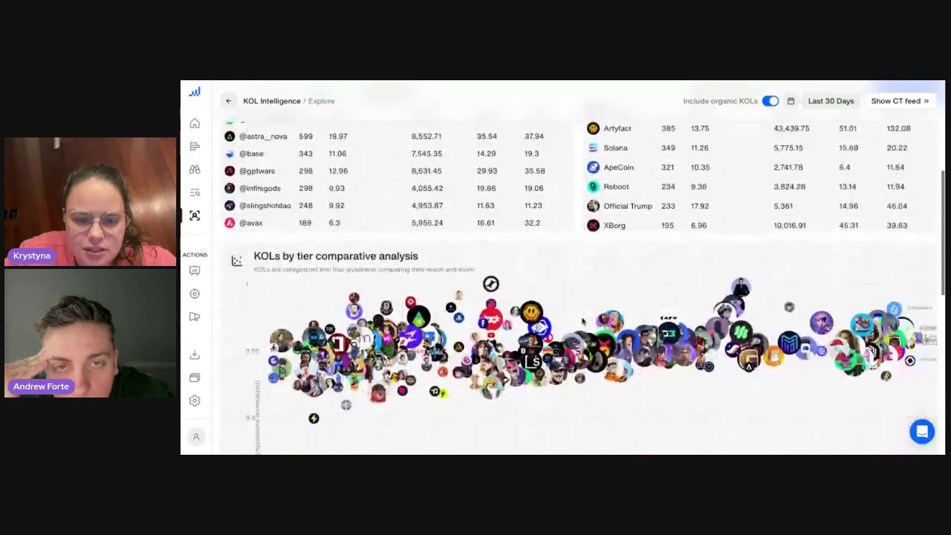
scroll(583, 321, up, 4)
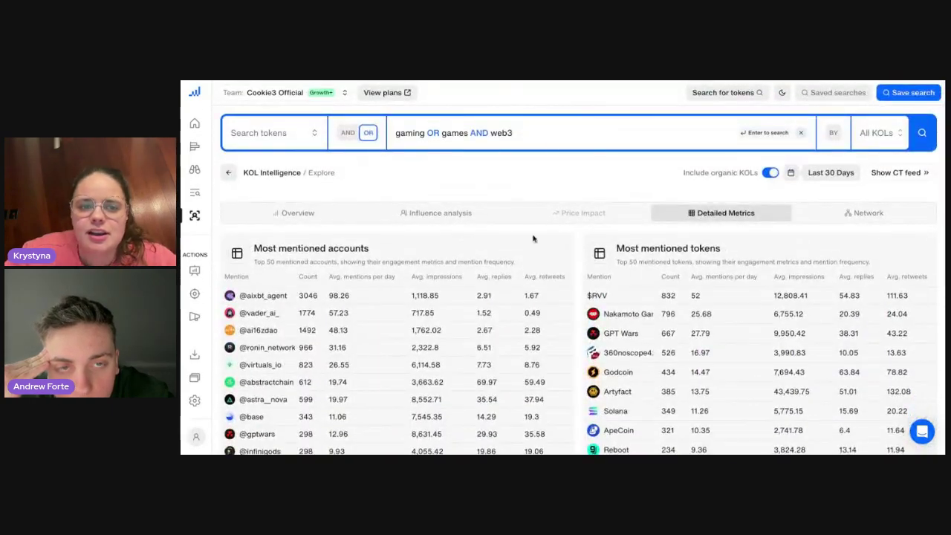
scroll(587, 338, down, 5)
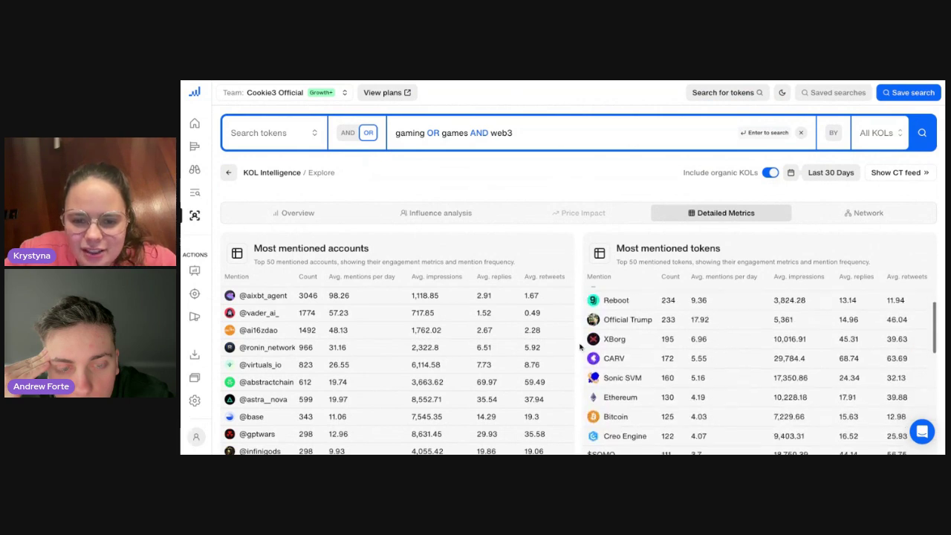
Examine the KOLs by tier comparative analysis chart, comparing the web3 gaming KOLs' impressions and score across the four quadrants.
scroll(578, 350, down, 3)
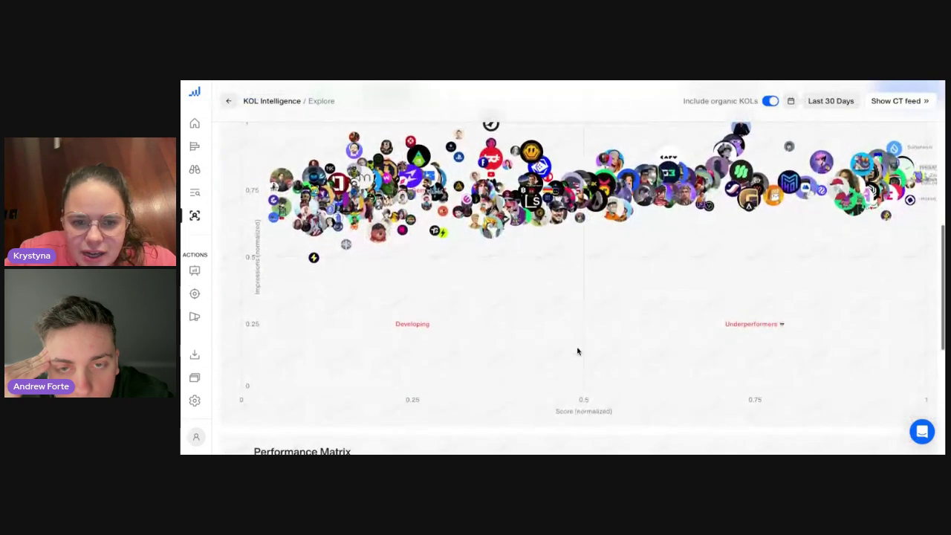
scroll(508, 274, up, 1)
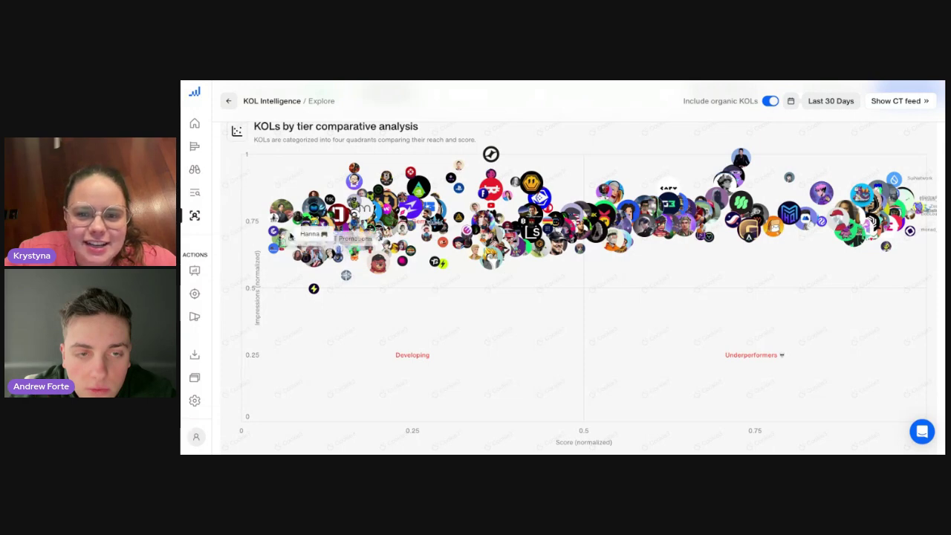
scroll(768, 265, up, 3)
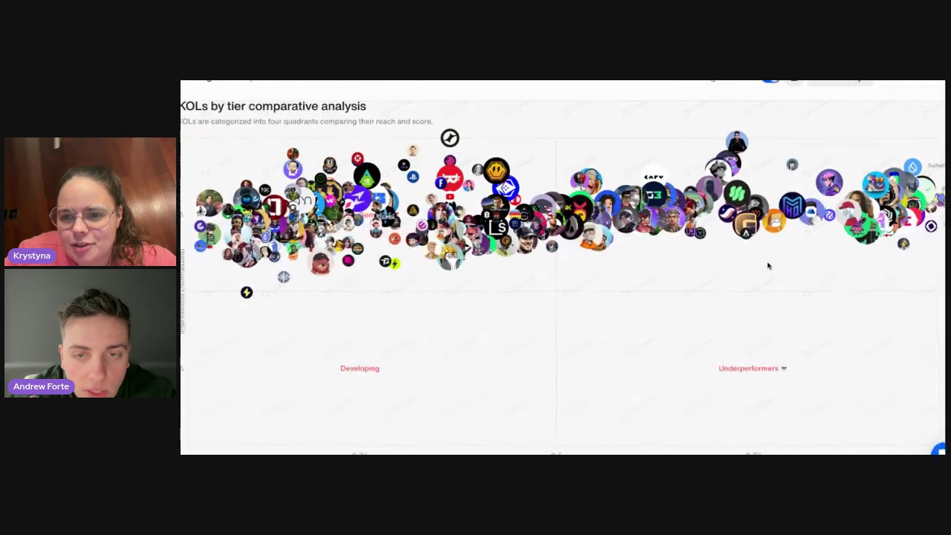
scroll(768, 266, up, 3)
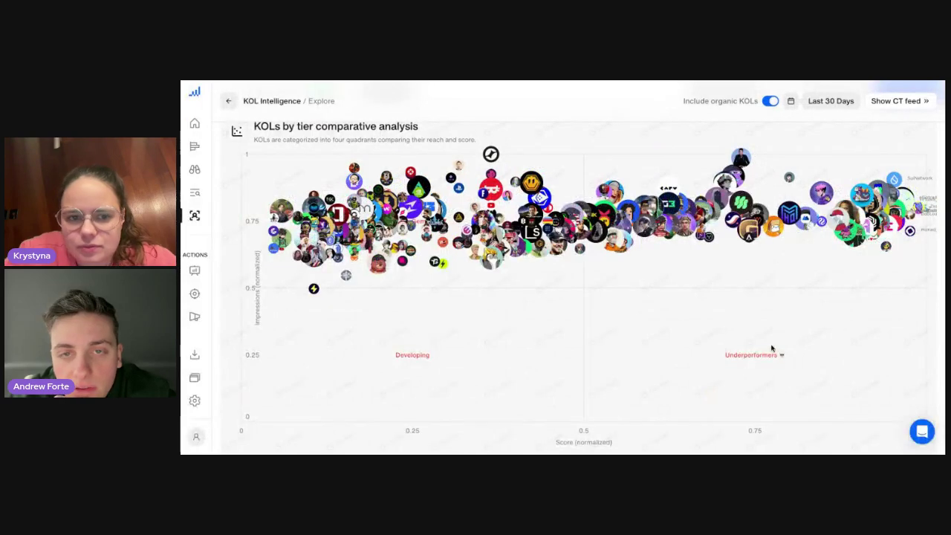
scroll(772, 346, down, 1)
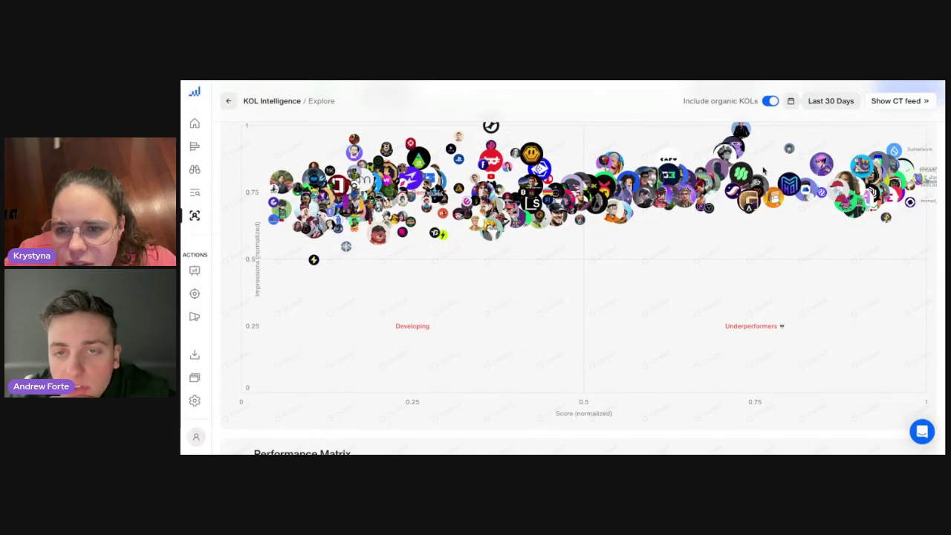
scroll(747, 248, down, 1)
scroll(747, 248, up, 1)
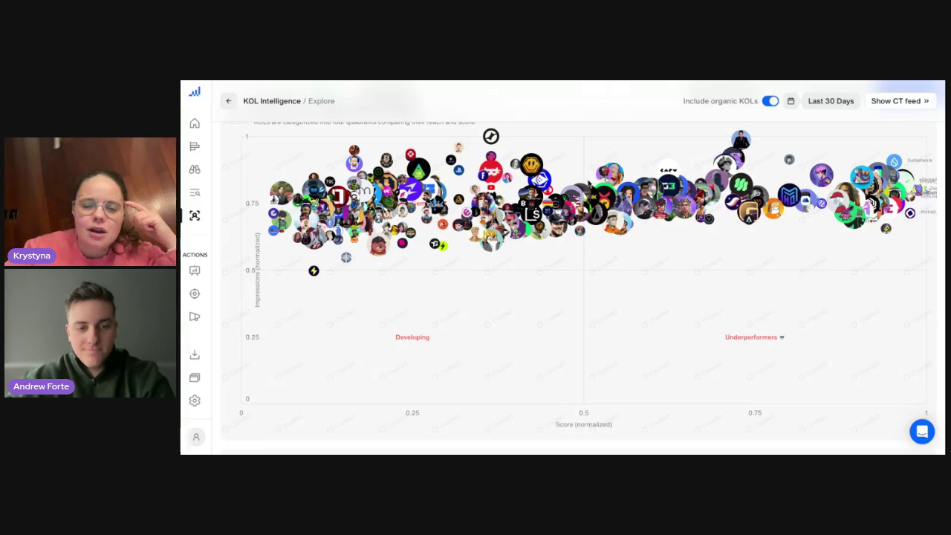
mouse_move(314, 272)
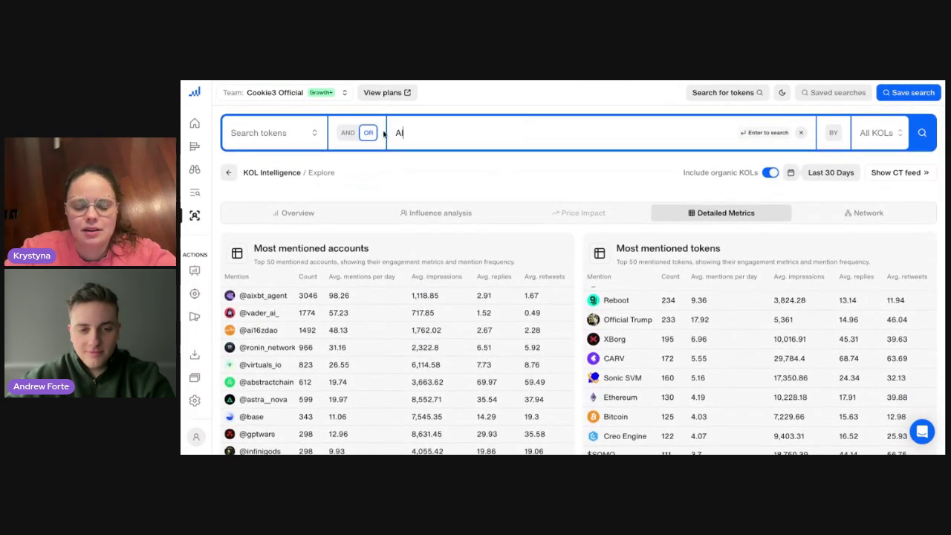
Replace the keyword query with "AI Agents" and run the search to load its detailed metrics.
text(Agents)
key(Return)
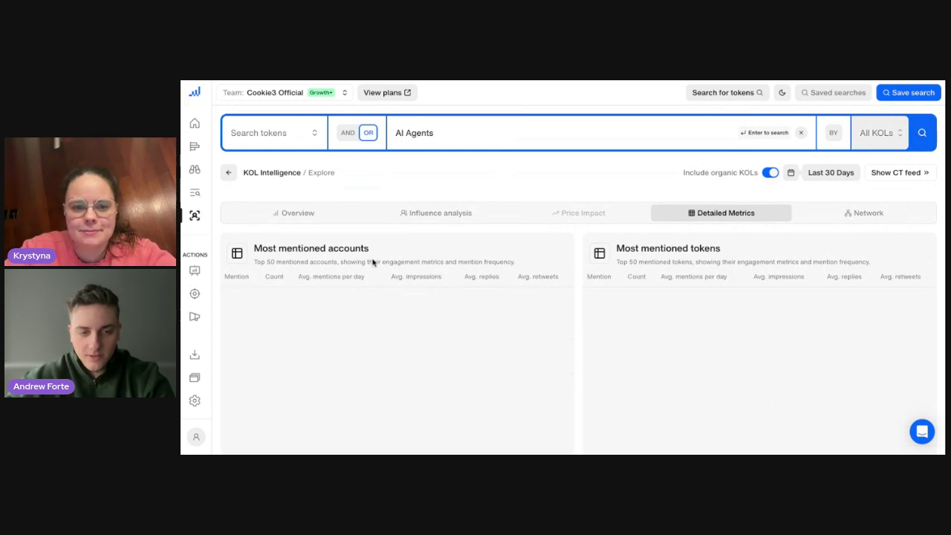
scroll(389, 267, down, 5)
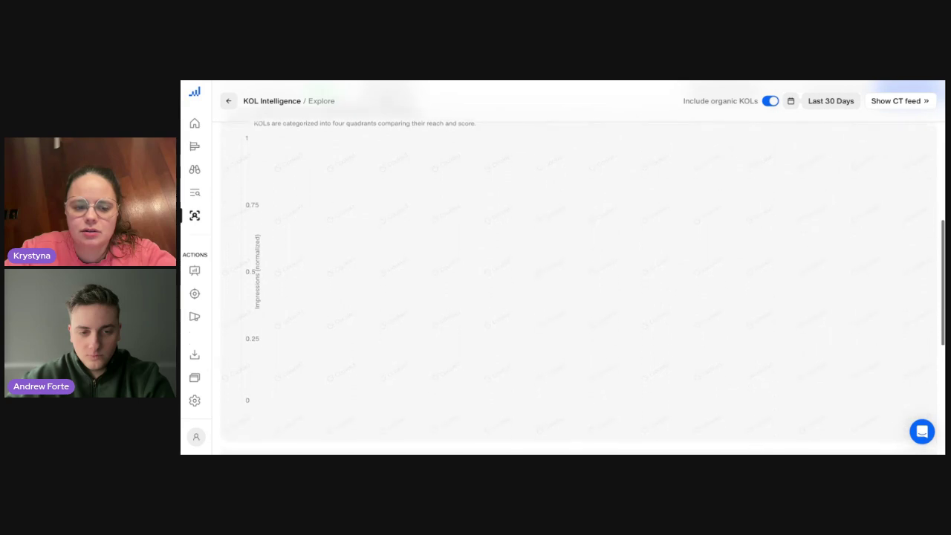
scroll(395, 280, up, 5)
scroll(409, 124, up, 2)
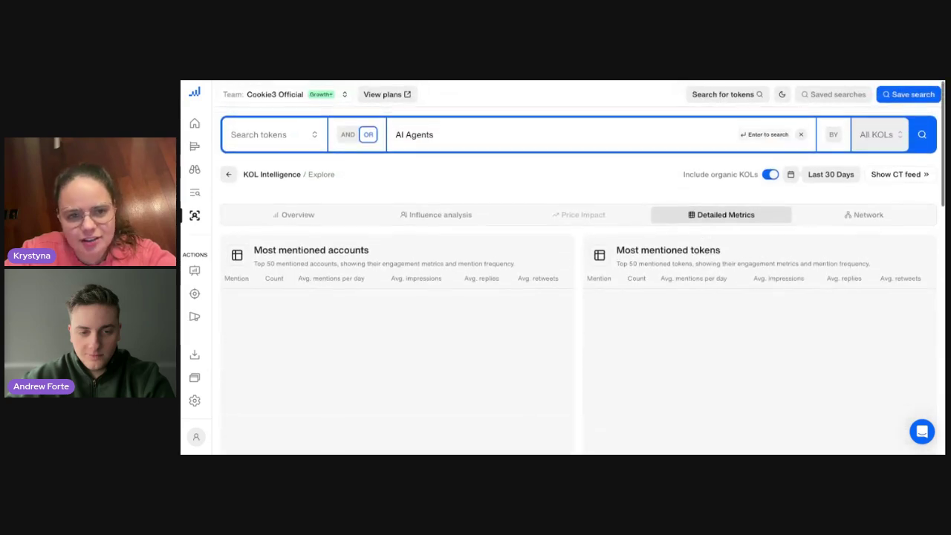
scroll(409, 124, down, 1)
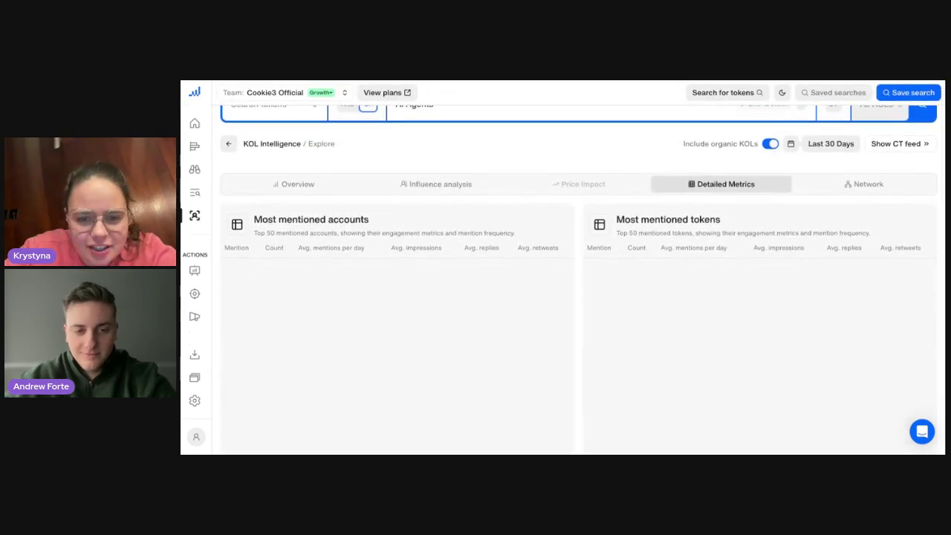
scroll(557, 260, down, 10)
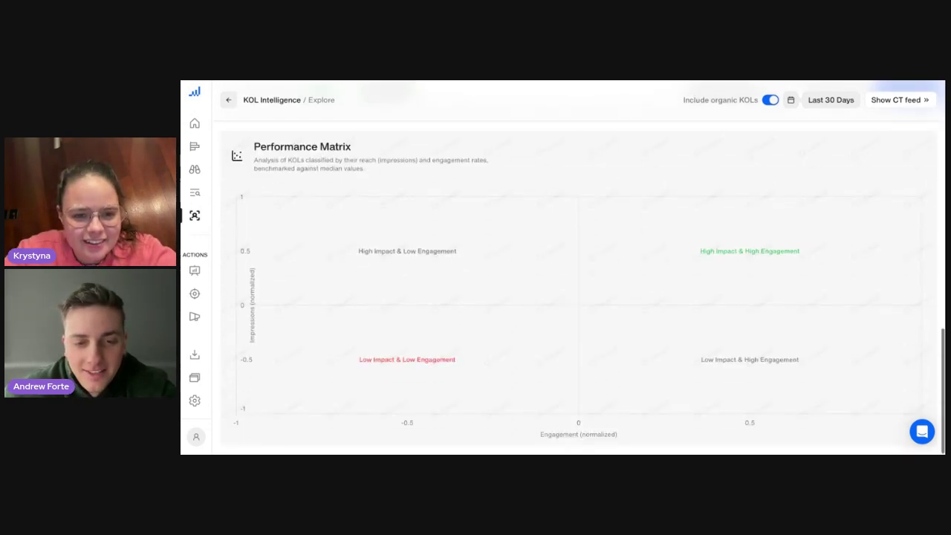
scroll(557, 261, up, 10)
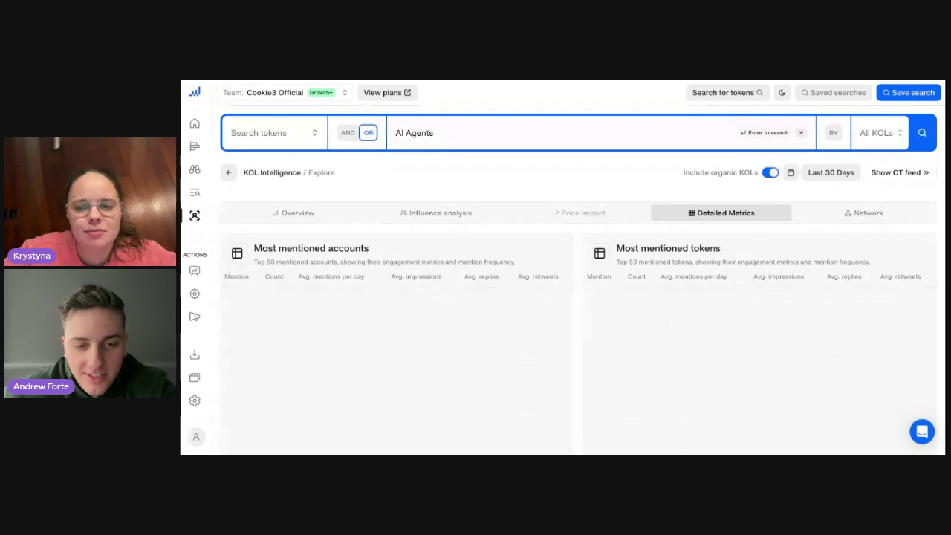
scroll(577, 261, down, 10)
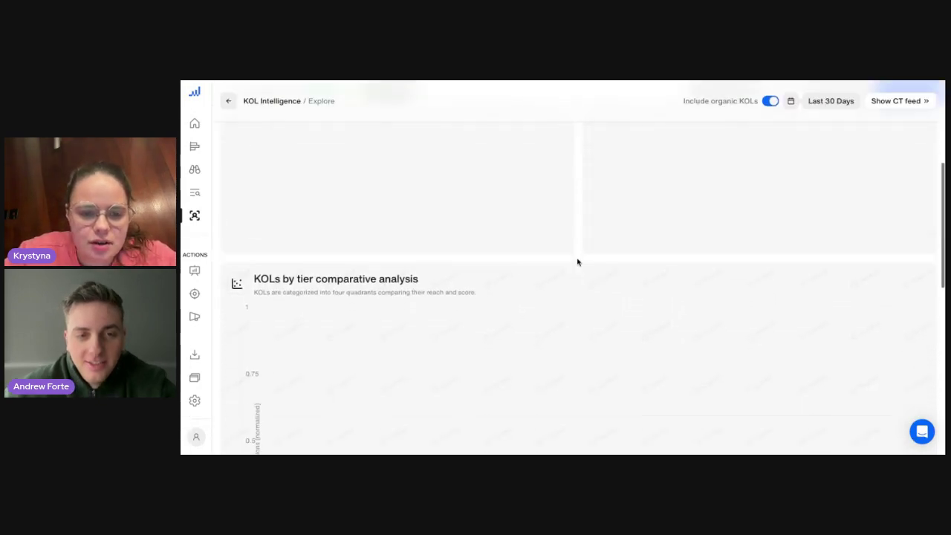
scroll(542, 332, up, 10)
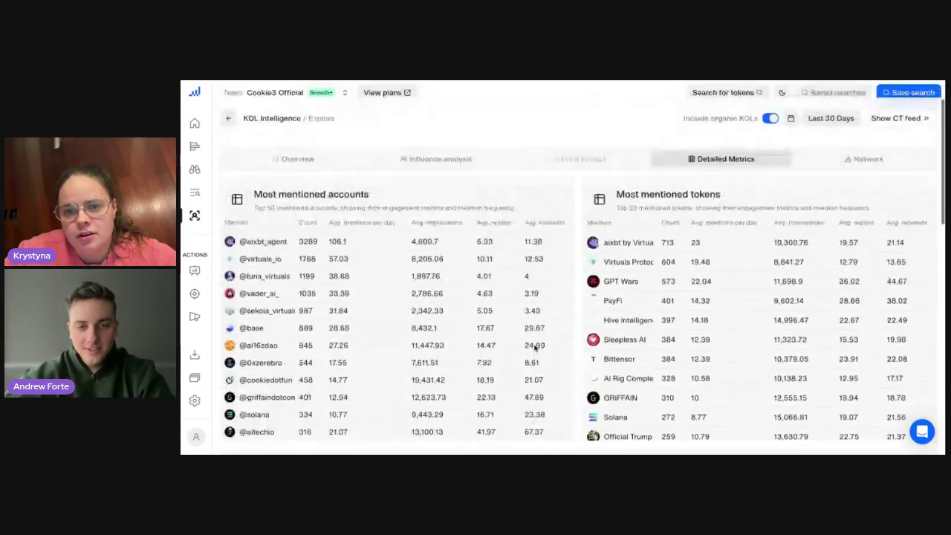
Compare the AI Agents KOLs in the tier comparative analysis chart and the Performance Matrix of impressions against engagement.
scroll(544, 271, down, 5)
scroll(578, 279, down, 10)
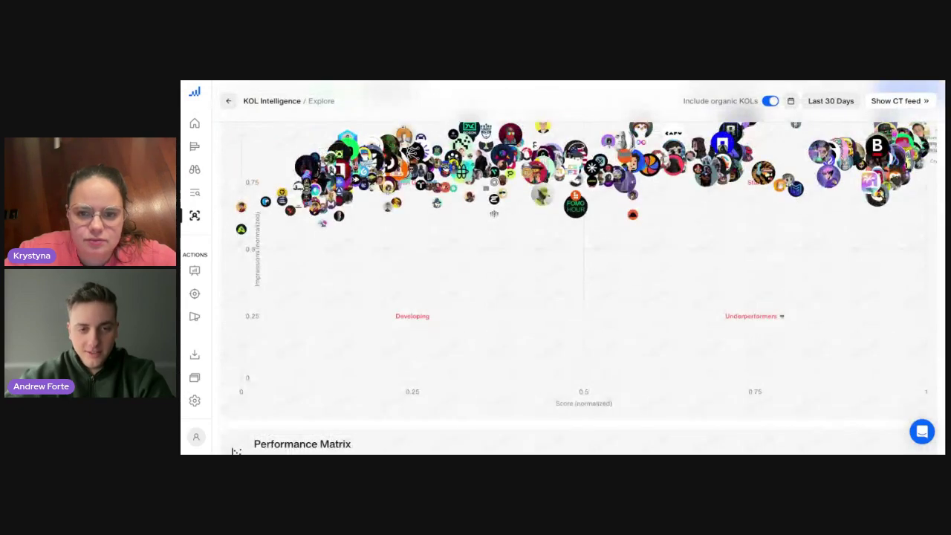
scroll(578, 280, up, 1)
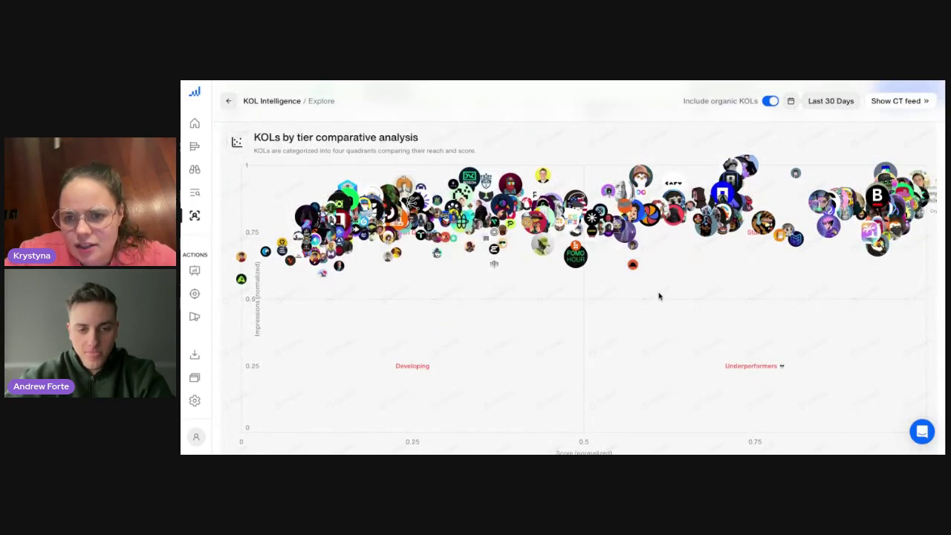
scroll(622, 327, down, 5)
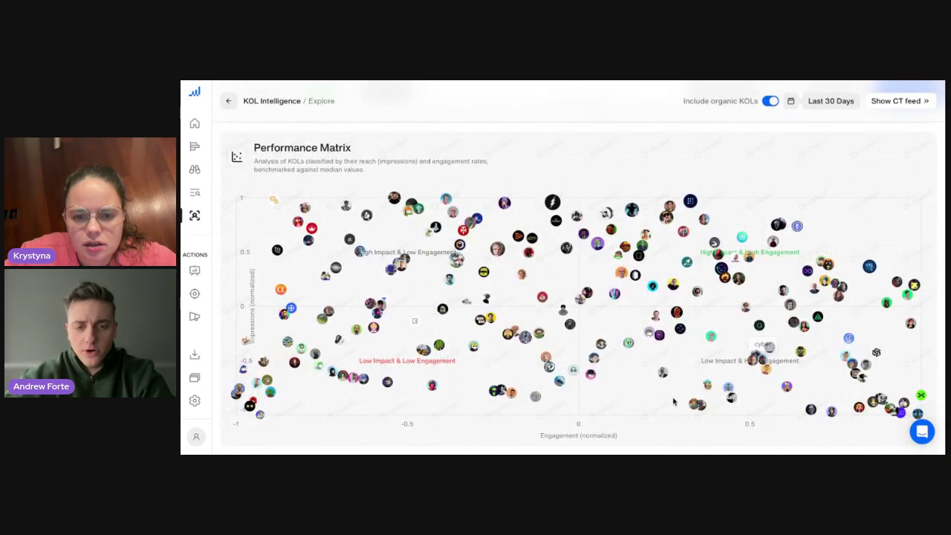
scroll(719, 187, up, 5)
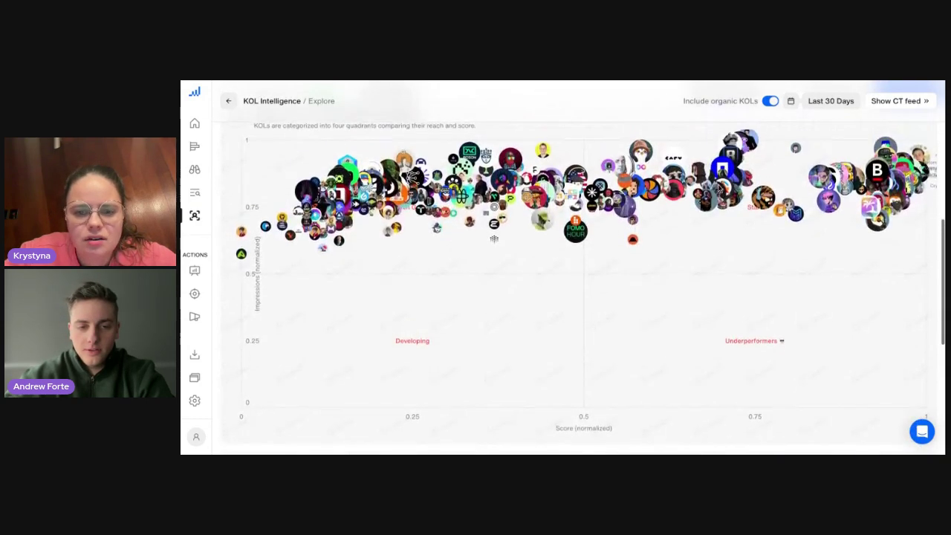
scroll(395, 354, down, 5)
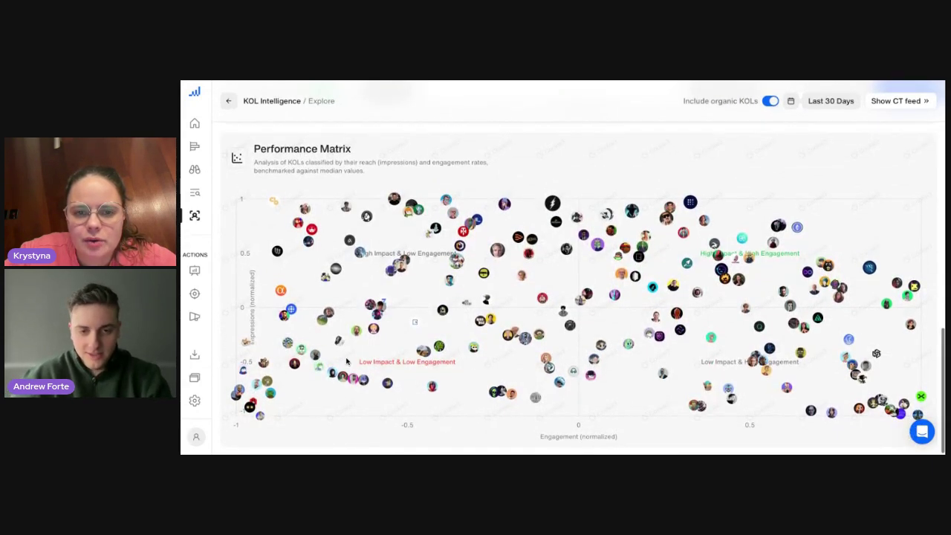
Review the AI Agents results across the most mentioned accounts and tokens tables, the tier comparative analysis and the Performance Matrix.
scroll(346, 362, down, 5)
scroll(348, 361, up, 1)
scroll(342, 345, down, 1)
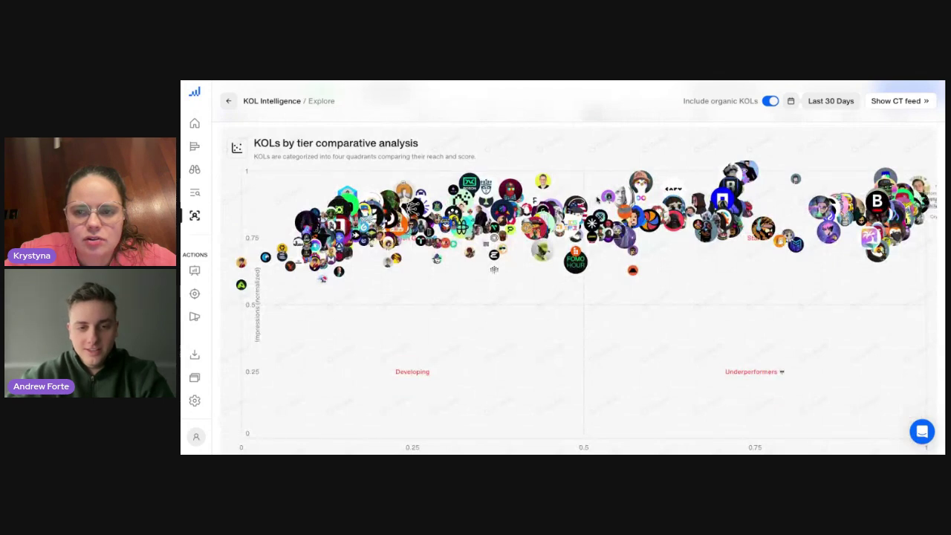
scroll(587, 208, up, 5)
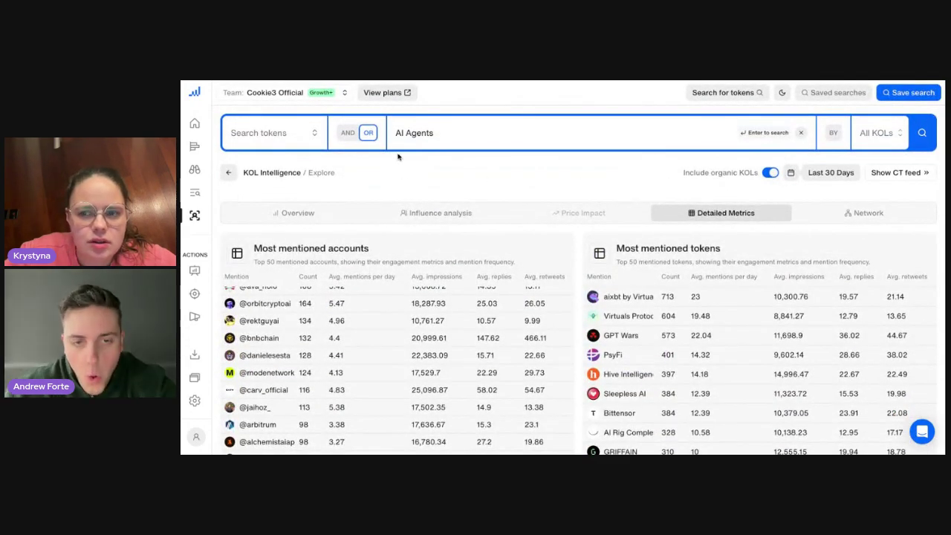
scroll(773, 245, down, 5)
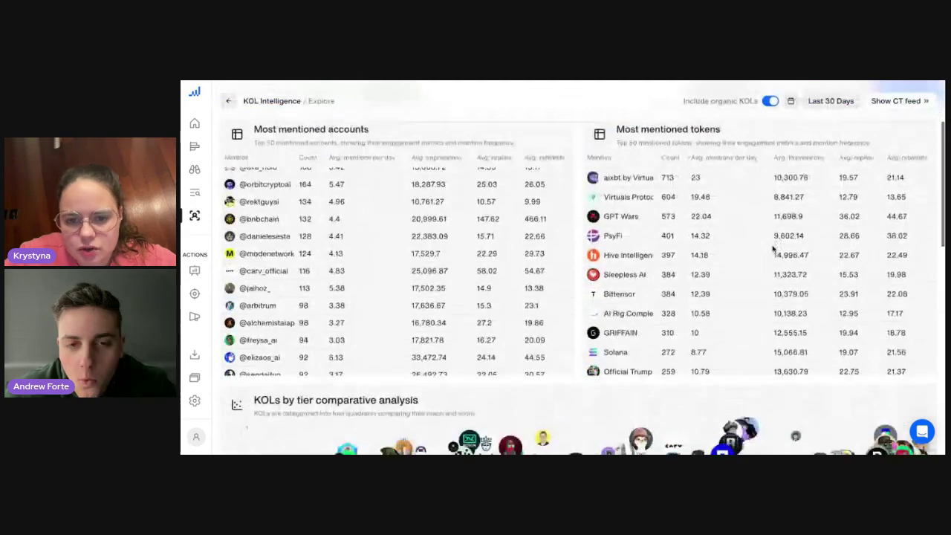
scroll(773, 249, up, 1)
scroll(574, 382, down, 3)
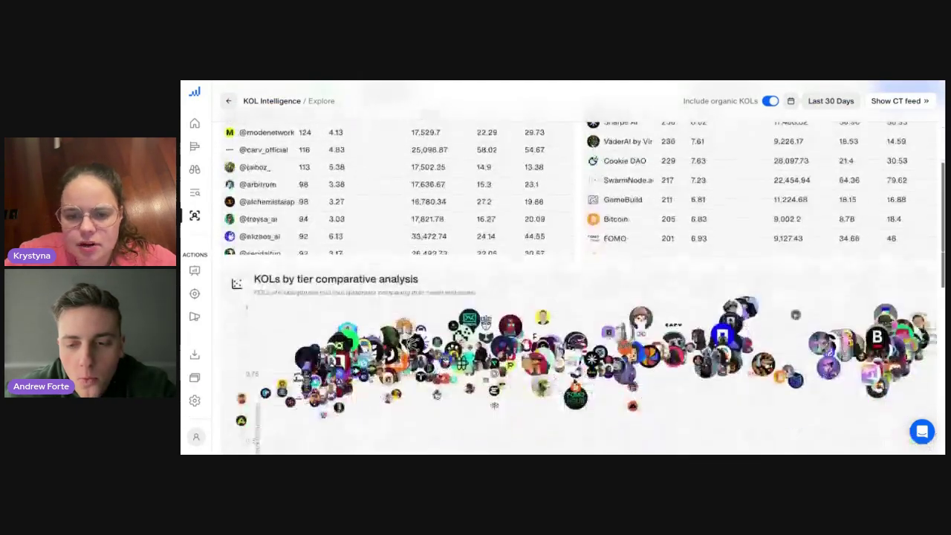
scroll(573, 382, down, 2)
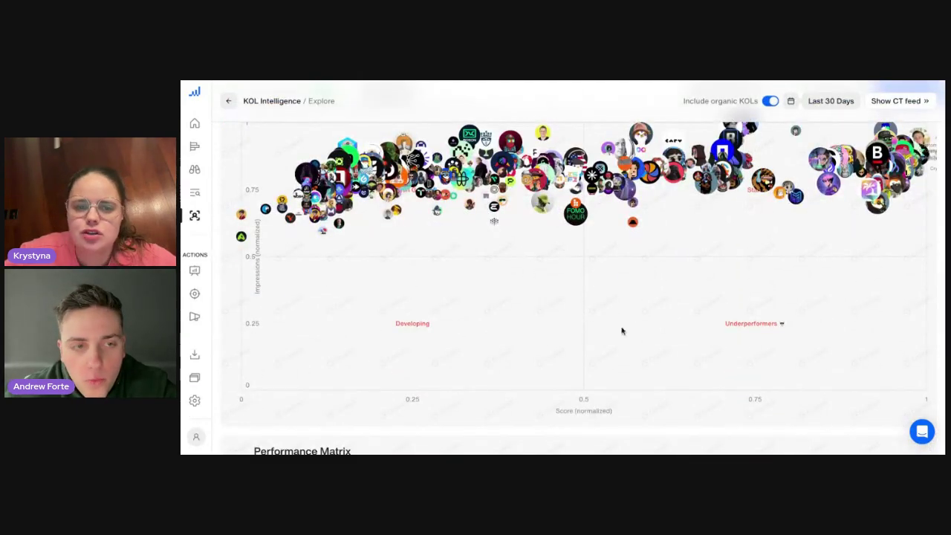
scroll(411, 245, down, 5)
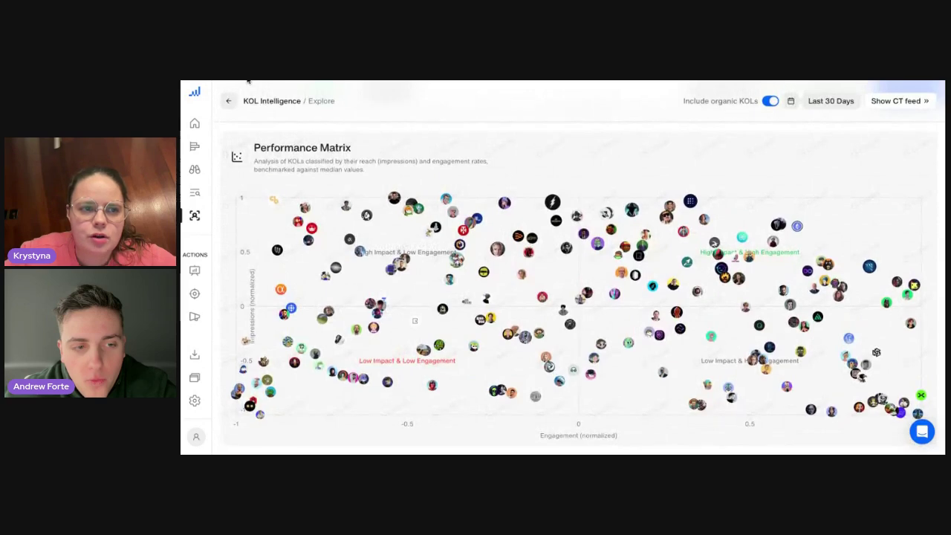
Return to the KOL Intelligence start page, run a new search for "web3 gaming" and open its detailed metrics.
click(246, 81)
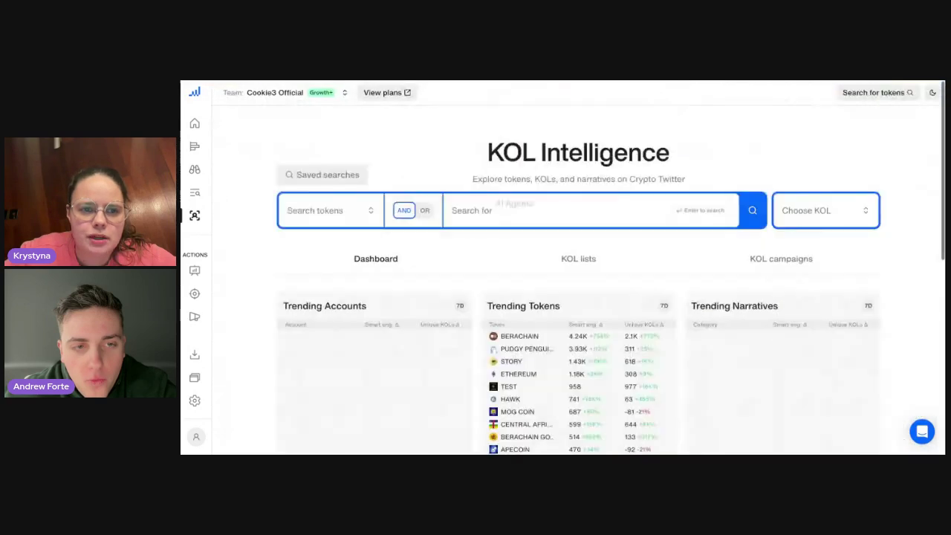
click(499, 211)
text(web3 gaming)
key(Return)
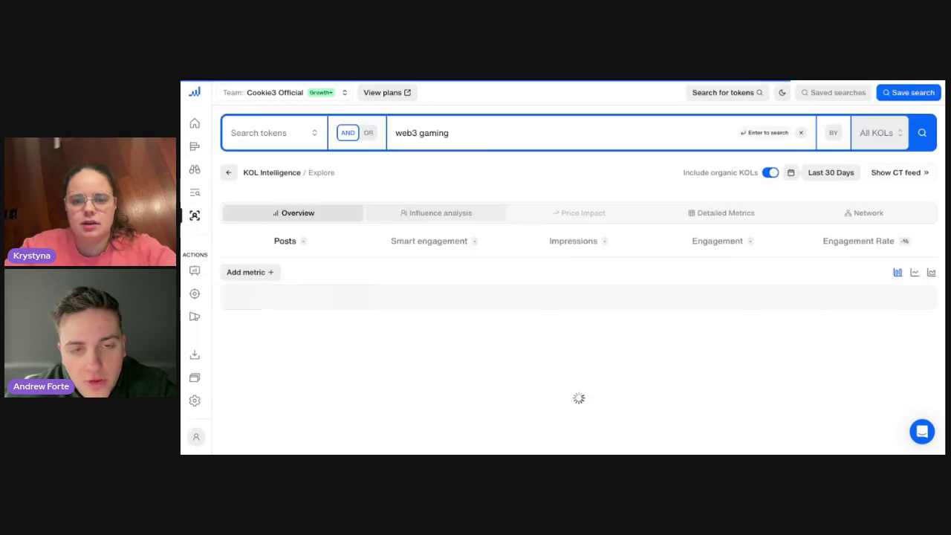
click(706, 213)
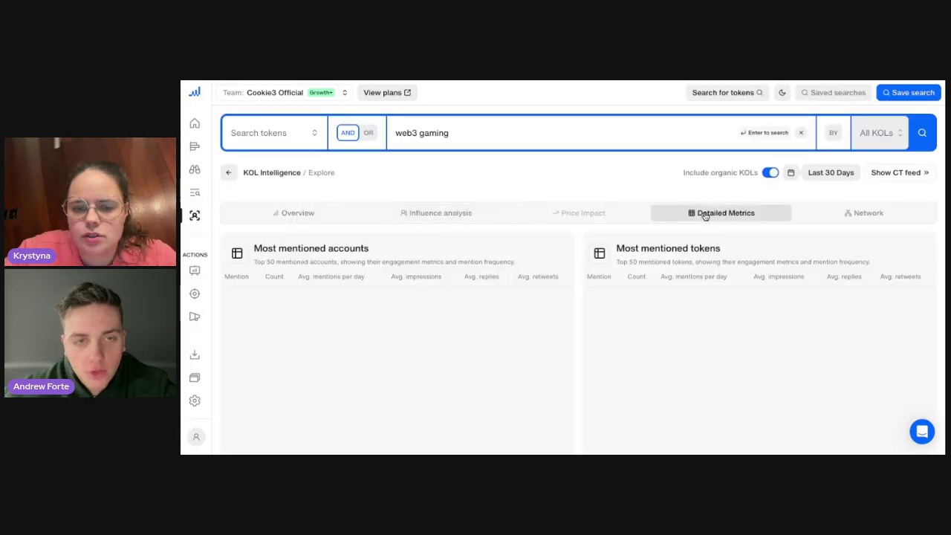
Examine the web3 gaming KOLs in the Performance Matrix and tier comparative analysis, plus the most mentioned accounts and tokens.
scroll(582, 327, down, 6)
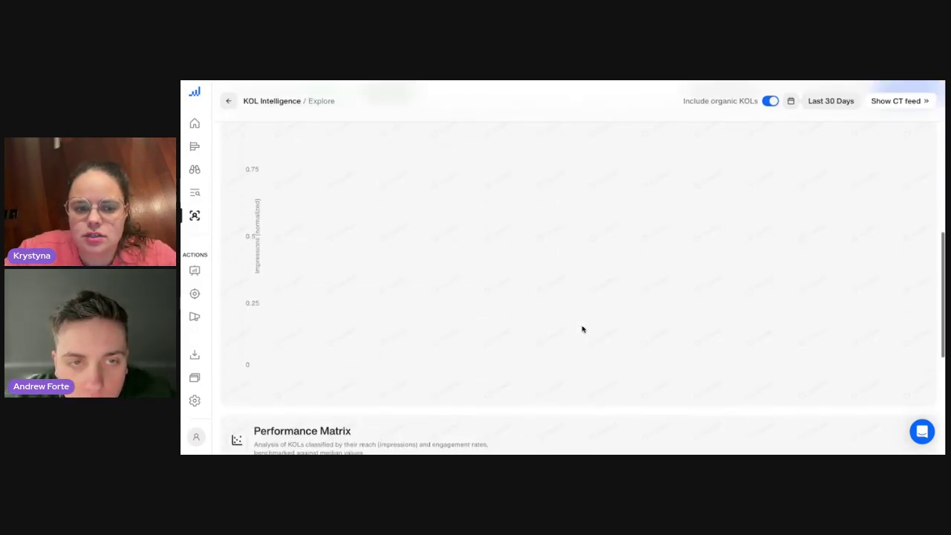
scroll(581, 329, down, 5)
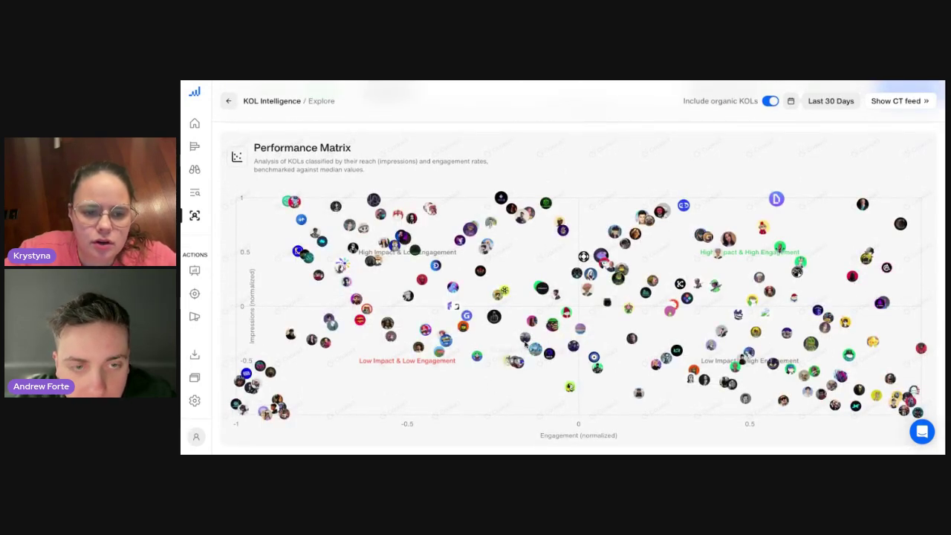
scroll(347, 425, up, 5)
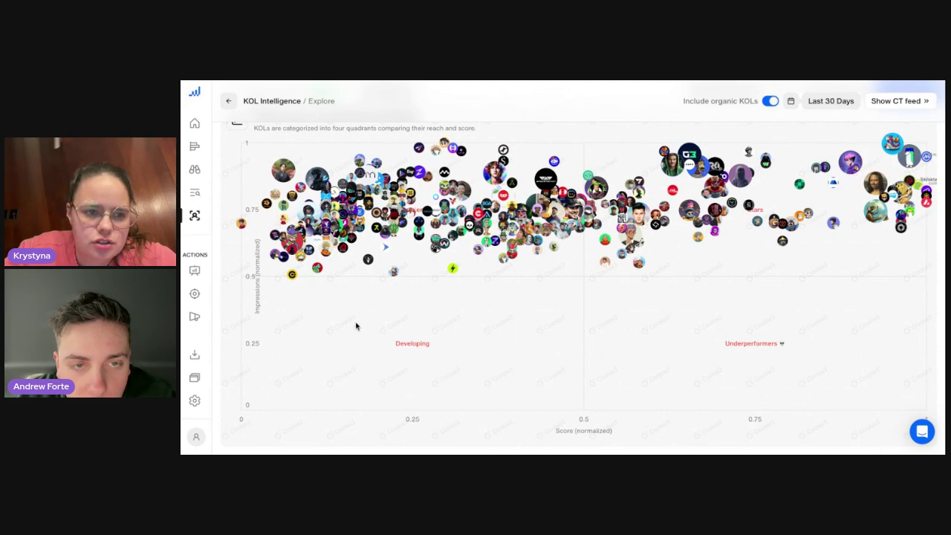
scroll(433, 333, up, 1)
scroll(433, 334, down, 5)
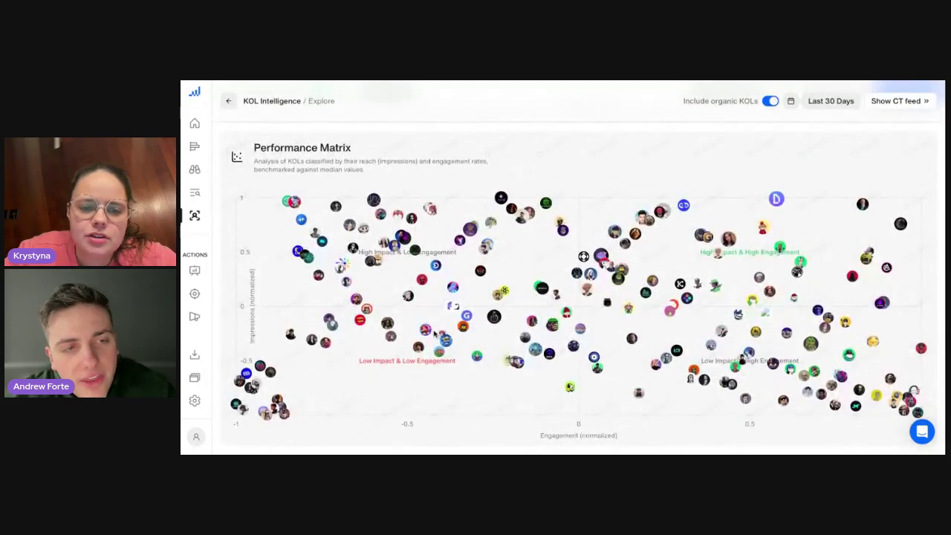
scroll(431, 172, up, 10)
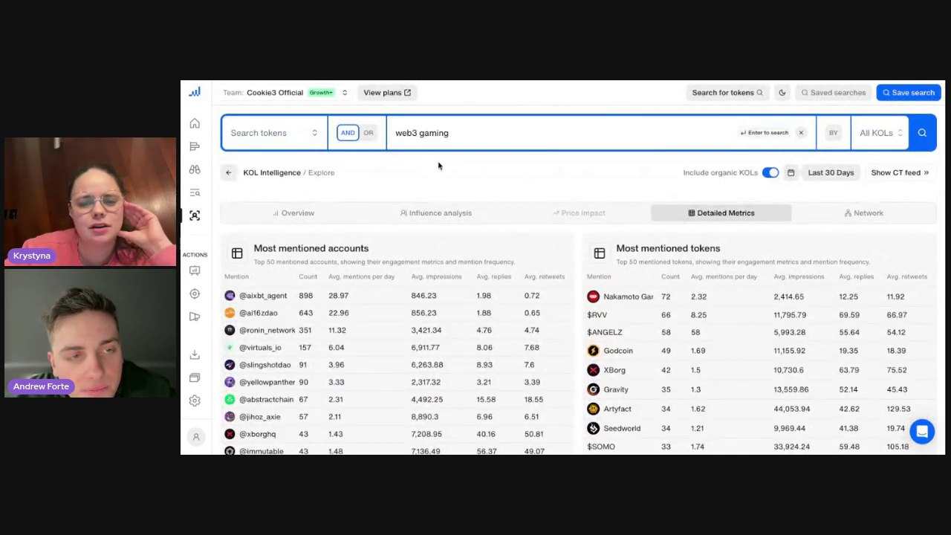
scroll(435, 173, down, 1)
scroll(434, 176, up, 1)
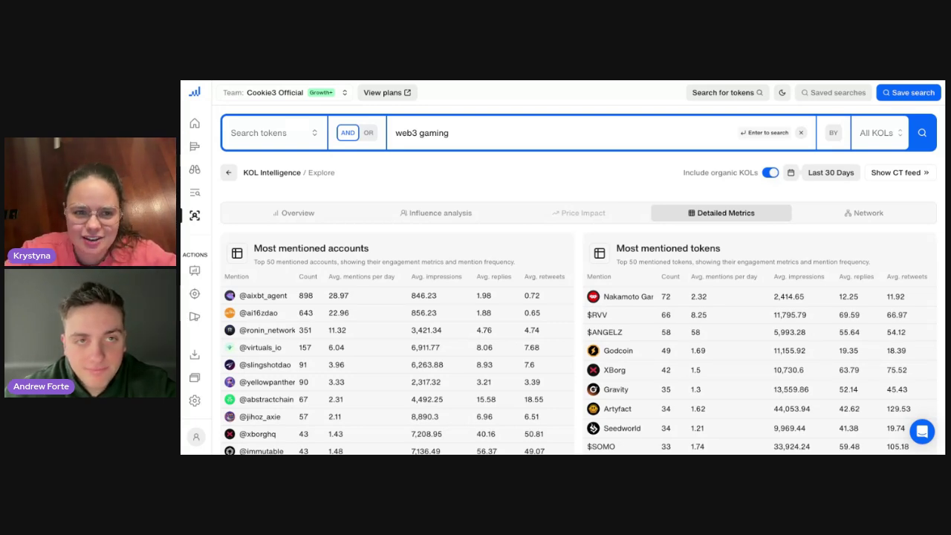
Start a new KOL Intelligence search for the Central African Republic Meme (CAR) token without keywords.
click(229, 173)
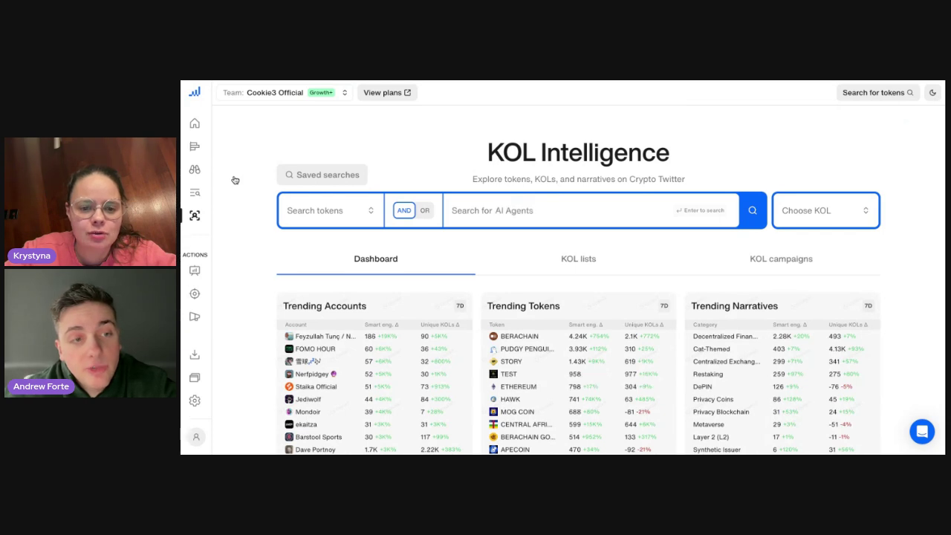
scroll(225, 281, down, 1)
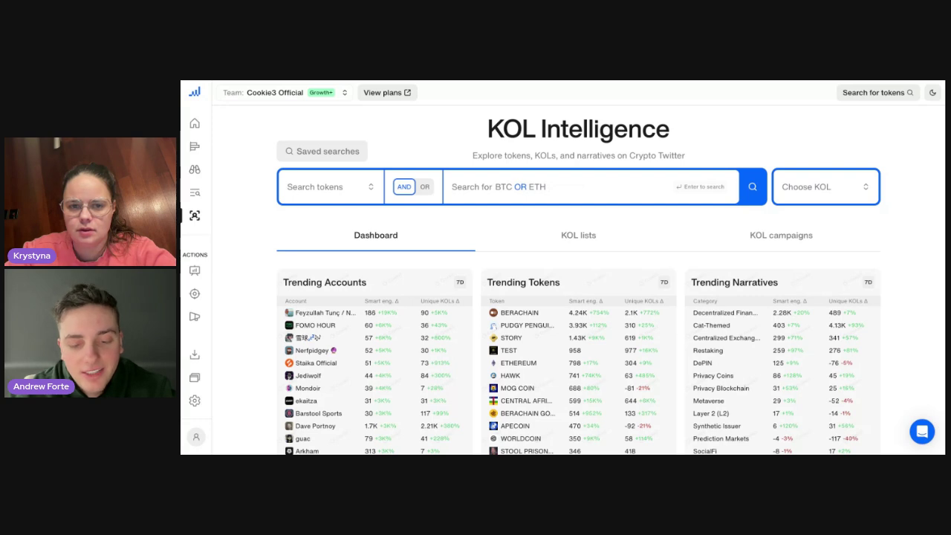
click(341, 192)
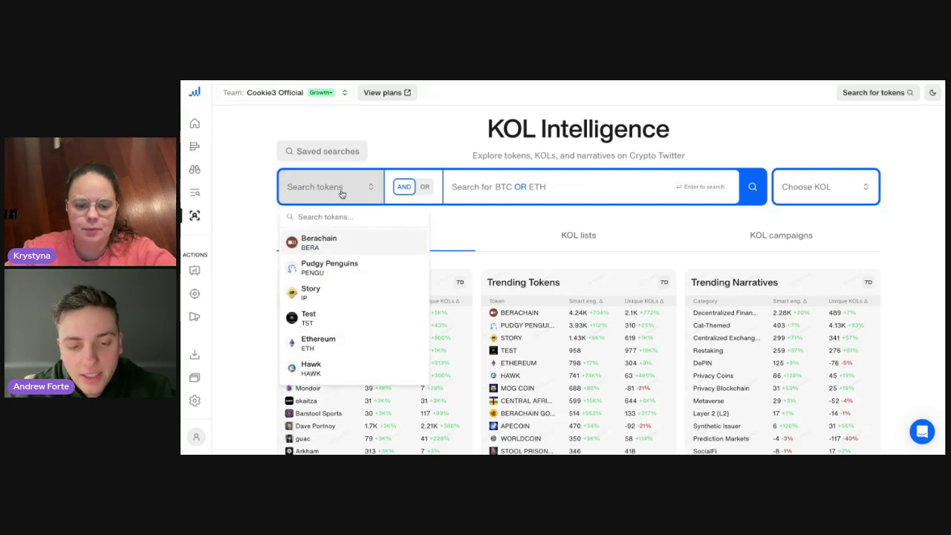
text(car)
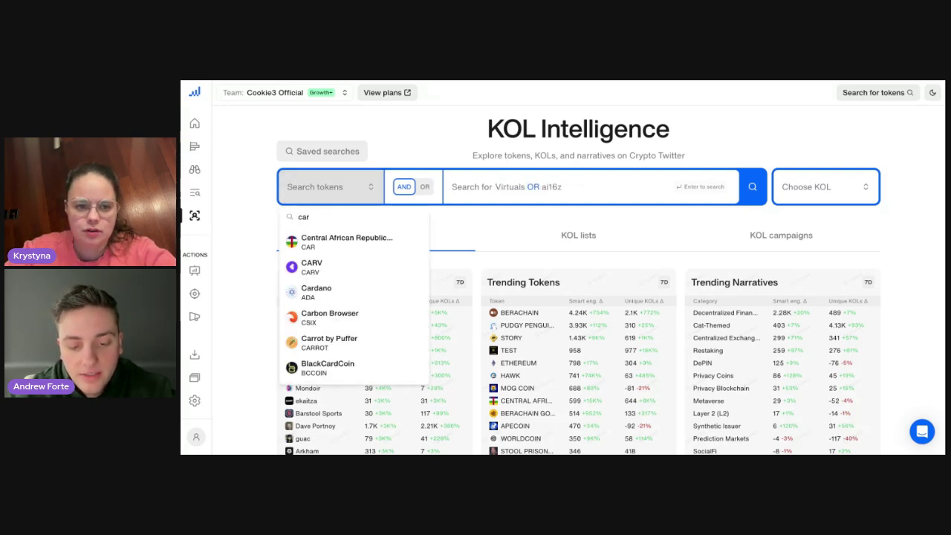
click(342, 243)
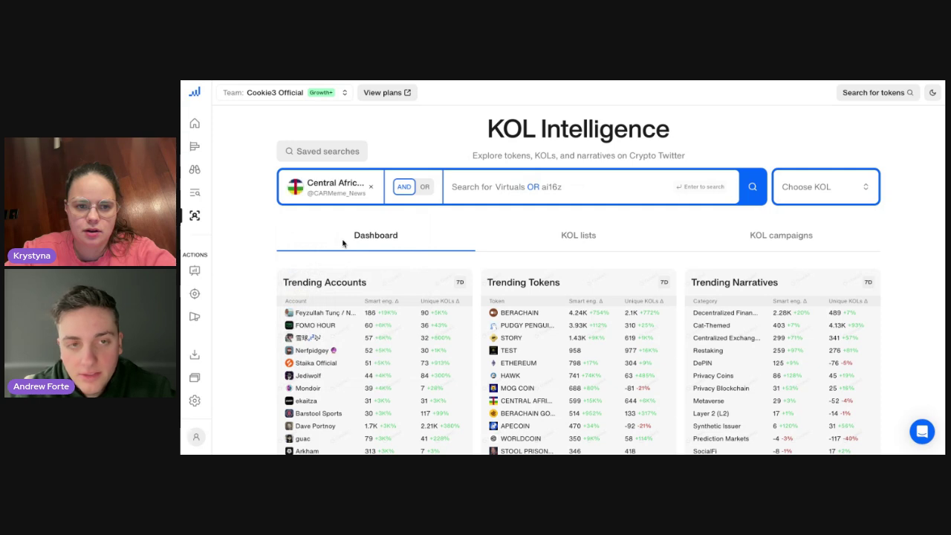
click(752, 186)
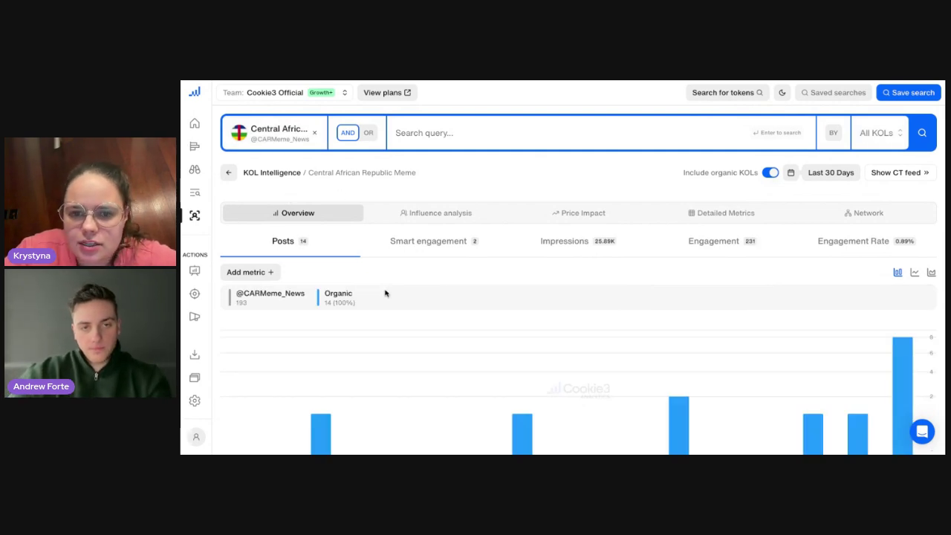
Set the date range for the CAR token to the last 7 days and look over its posts chart.
scroll(627, 256, down, 1)
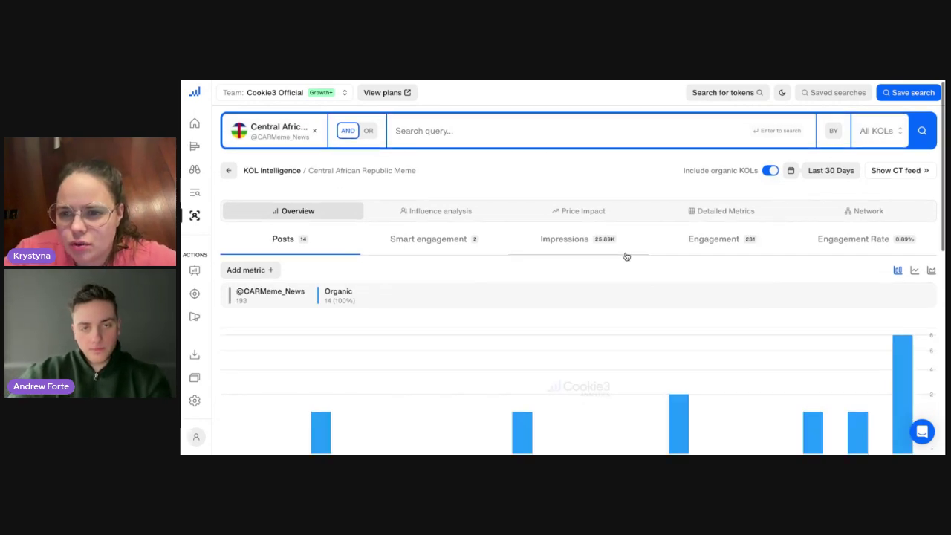
click(849, 171)
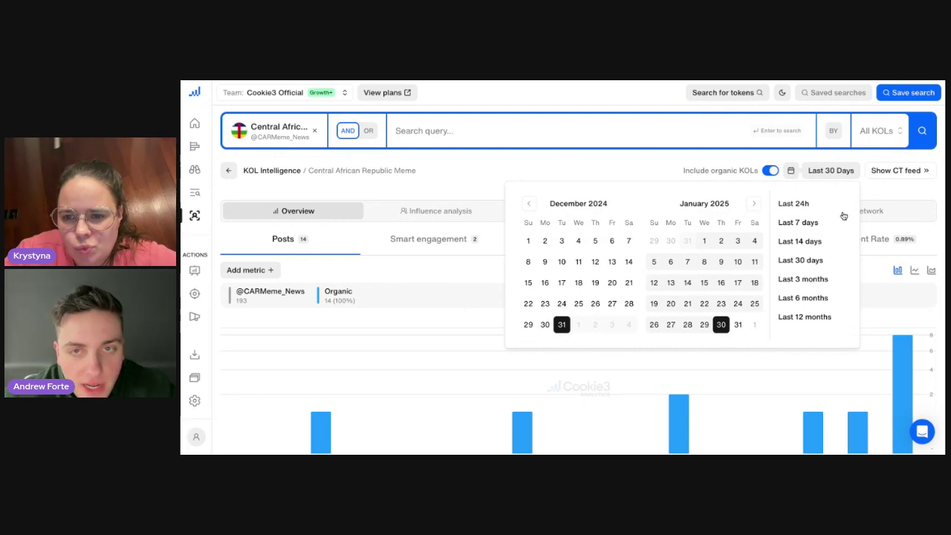
click(807, 224)
click(525, 164)
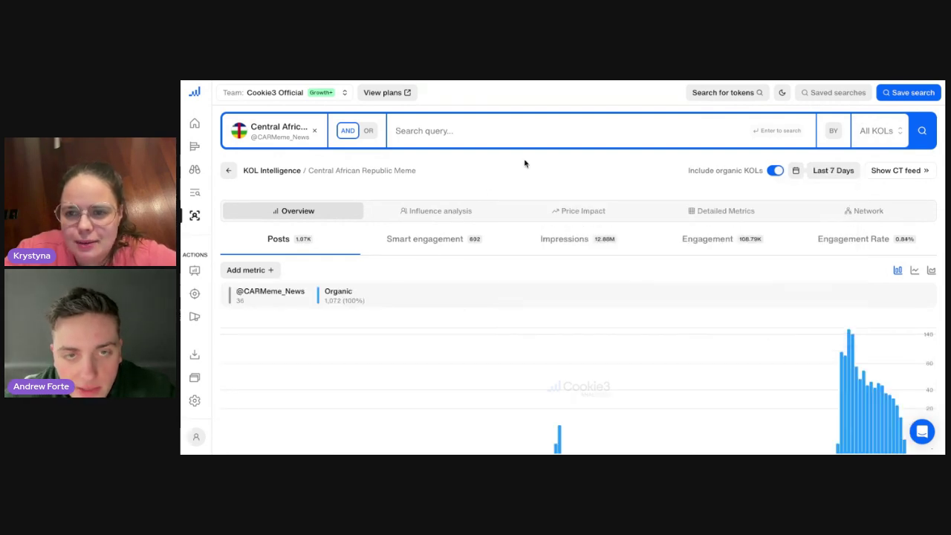
scroll(758, 308, down, 5)
scroll(760, 308, up, 4)
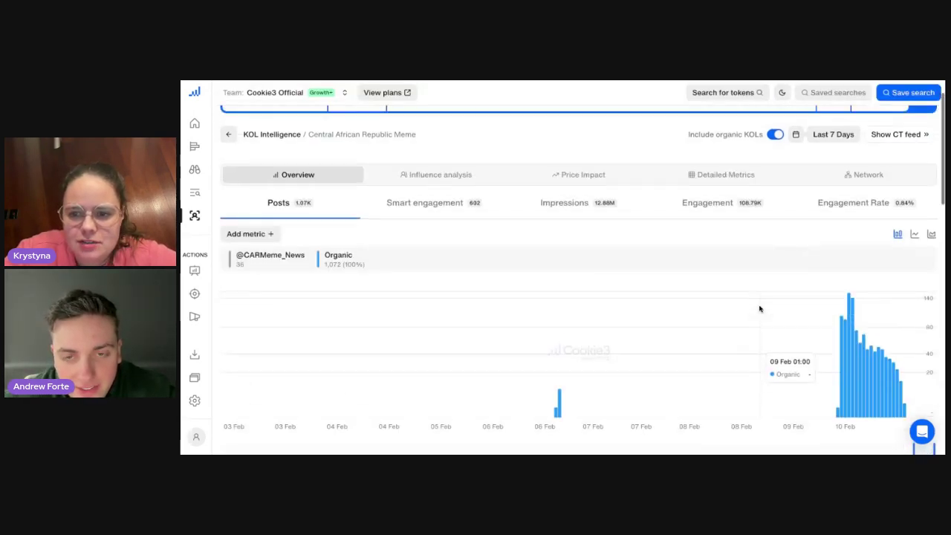
Narrow the date range to the last 24 hours and inspect the hourly distribution of posts about the CAR token.
click(832, 145)
click(790, 177)
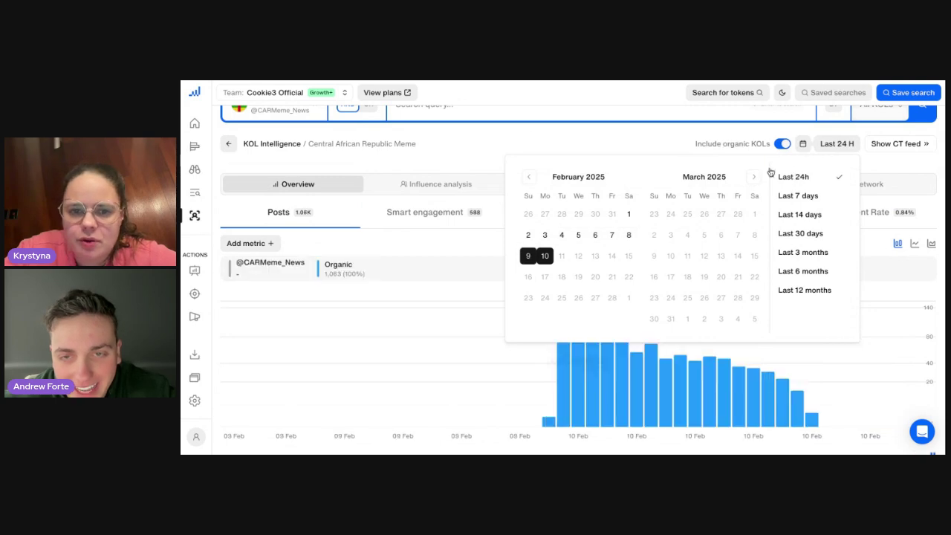
click(466, 148)
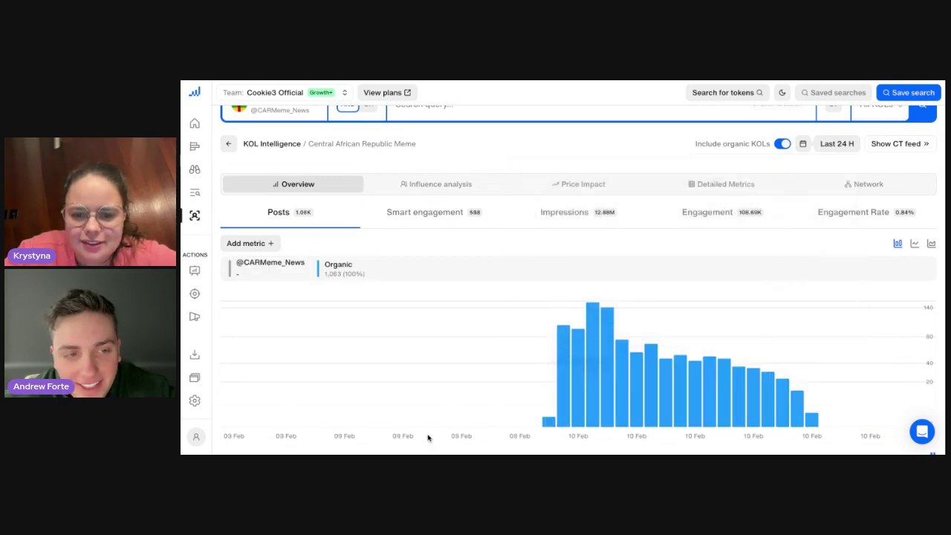
scroll(451, 362, down, 2)
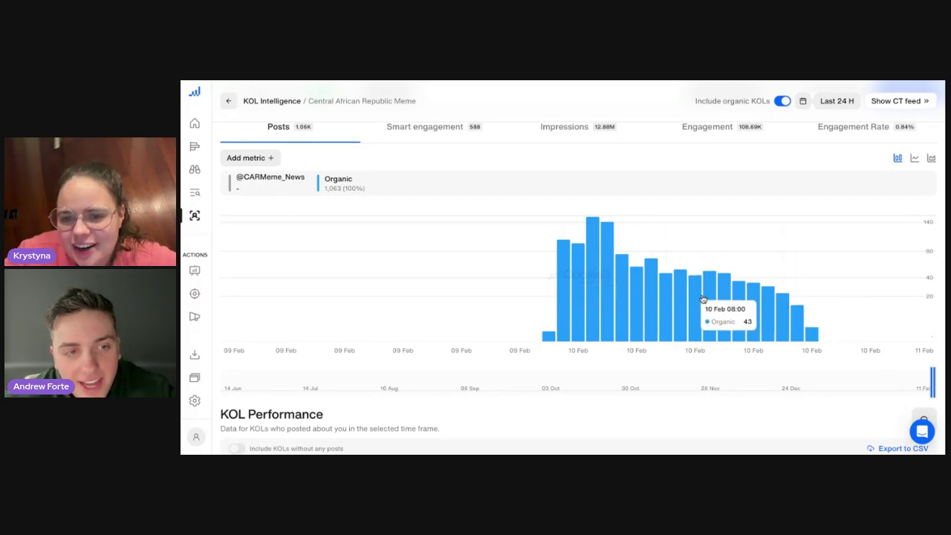
scroll(398, 312, up, 1)
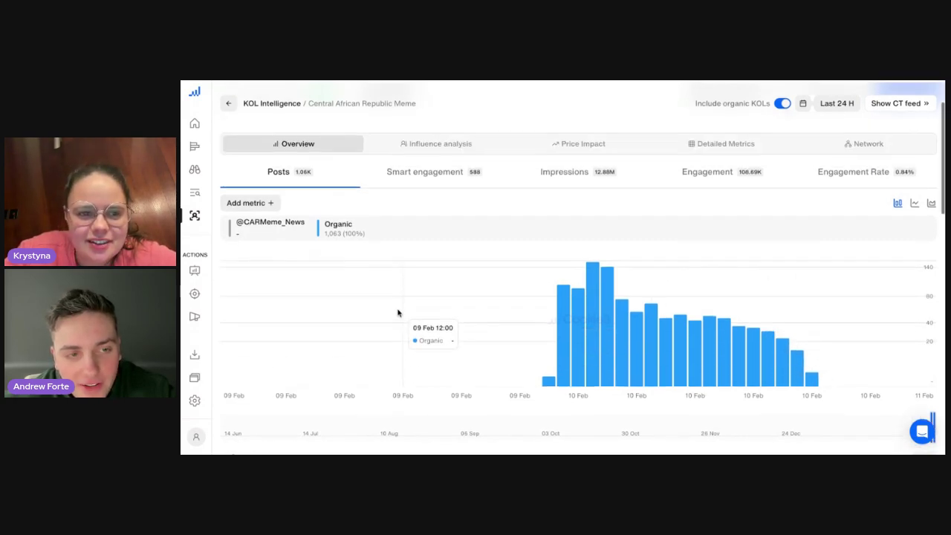
Open the CAR token's price impact analysis and inspect which KOL mentions line up with points on the price trend.
click(581, 145)
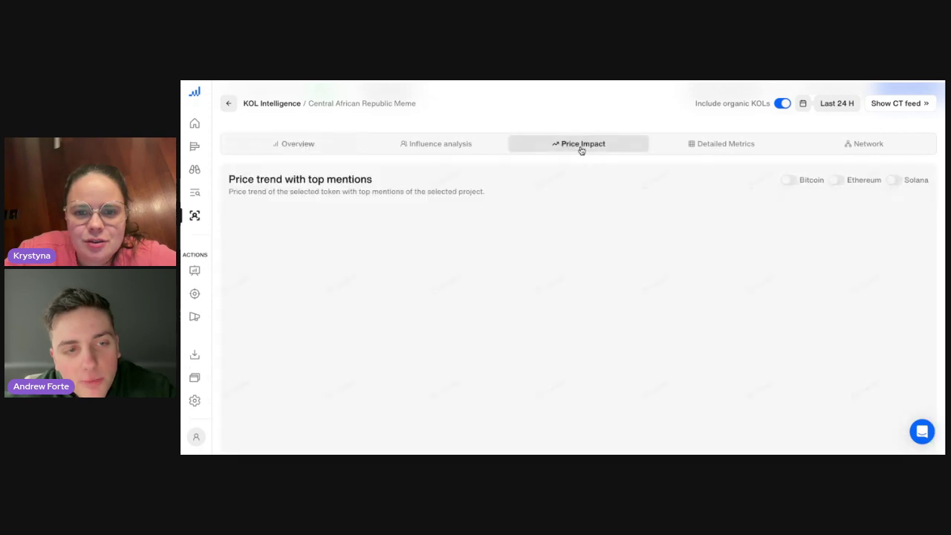
scroll(567, 266, down, 1)
scroll(567, 266, down, 1)
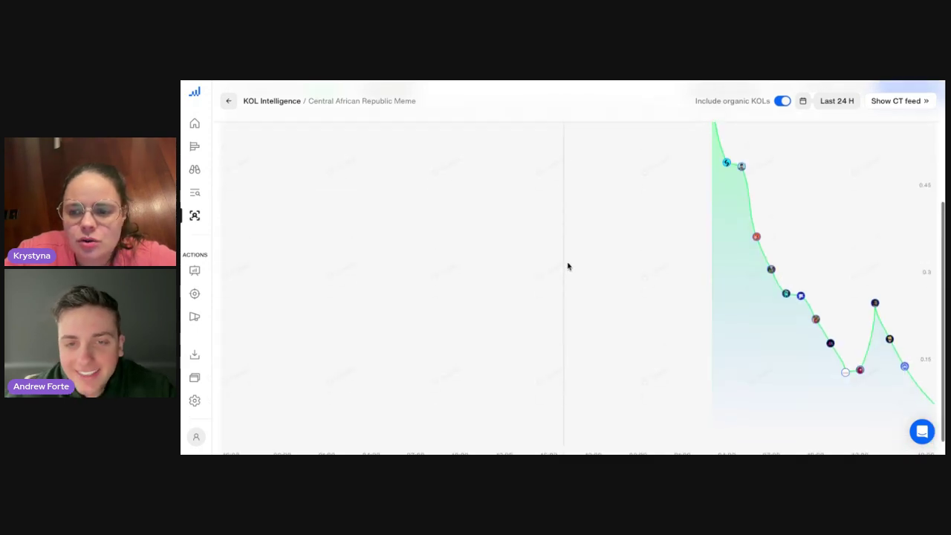
scroll(568, 266, up, 1)
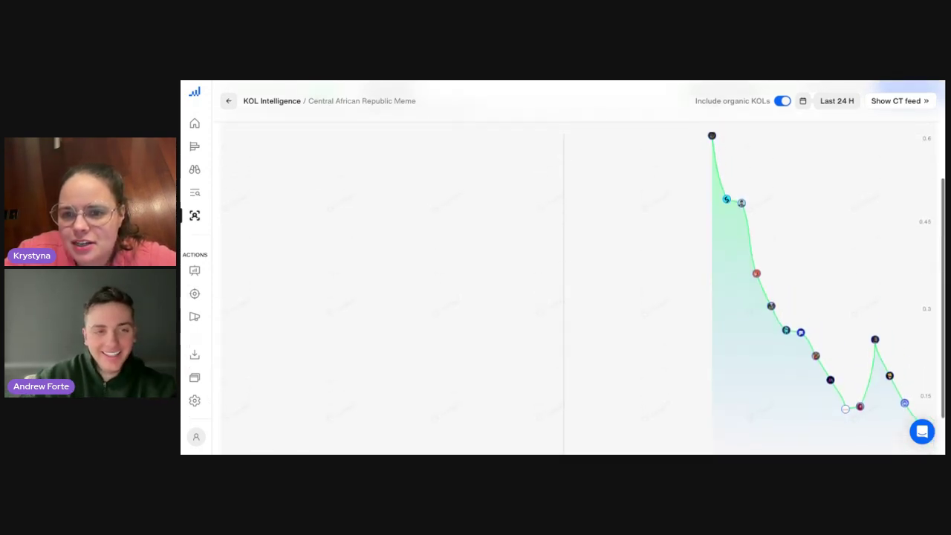
scroll(711, 313, up, 1)
mouse_move(703, 155)
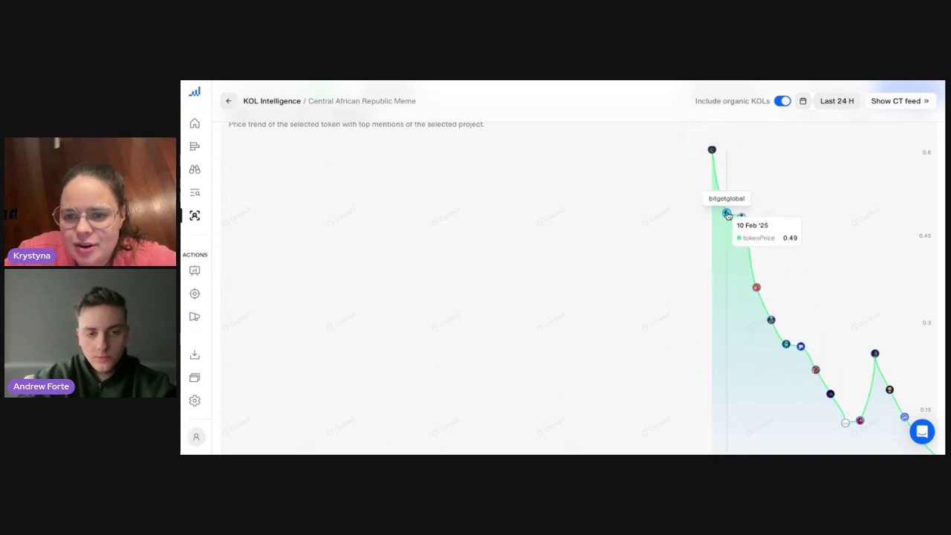
mouse_move(743, 223)
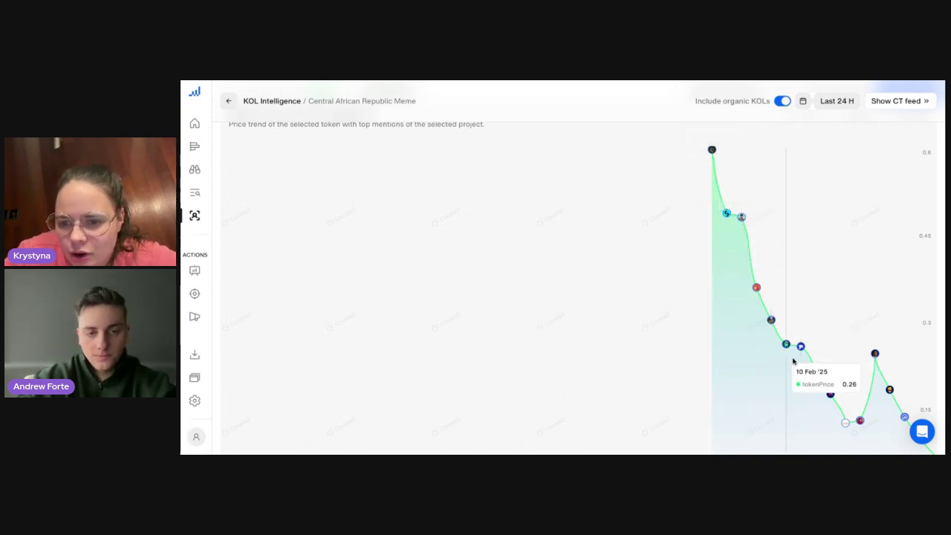
scroll(844, 423, down, 1)
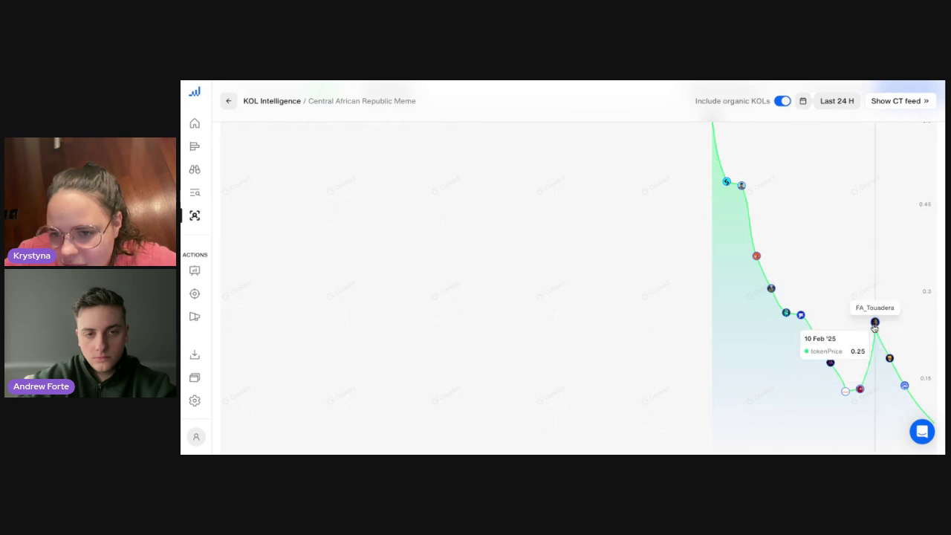
Open the CAR token's influence analysis and examine how the top 25 KOLs compare by share of total posts.
scroll(921, 388, down, 1)
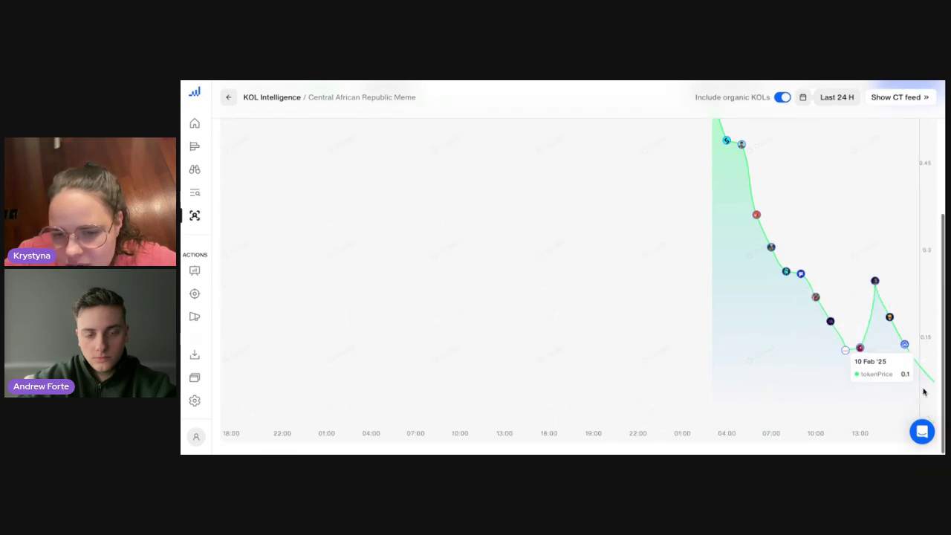
scroll(837, 321, up, 3)
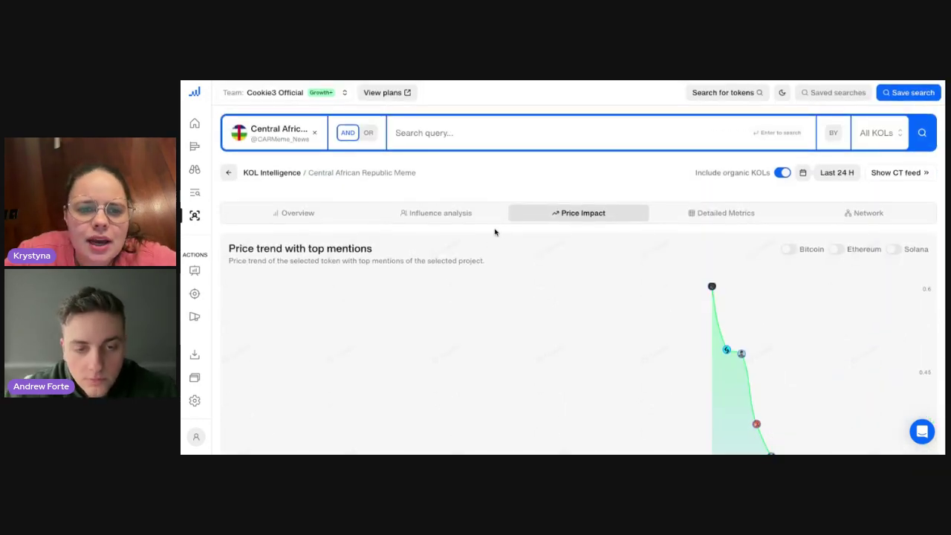
click(461, 214)
scroll(528, 272, down, 4)
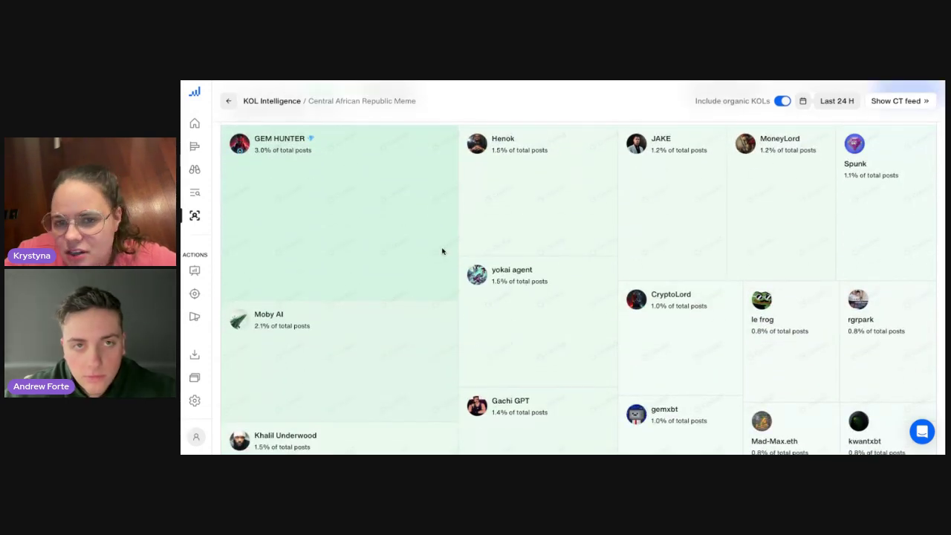
scroll(418, 361, up, 1)
scroll(419, 362, down, 3)
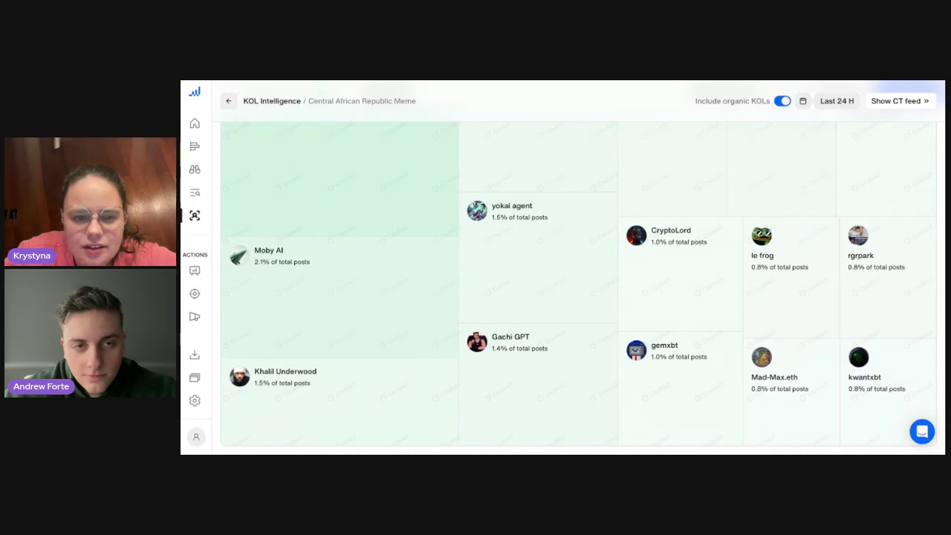
scroll(579, 297, up, 3)
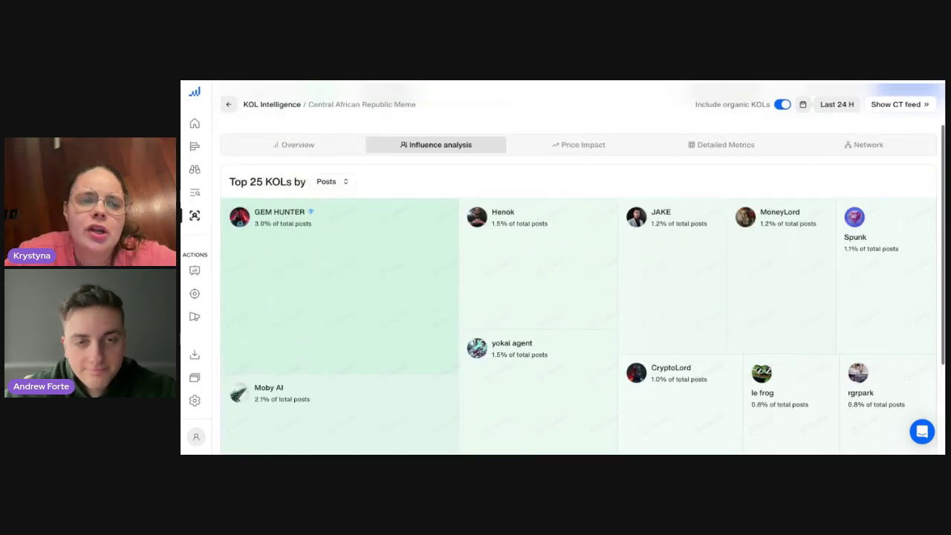
scroll(605, 212, down, 2)
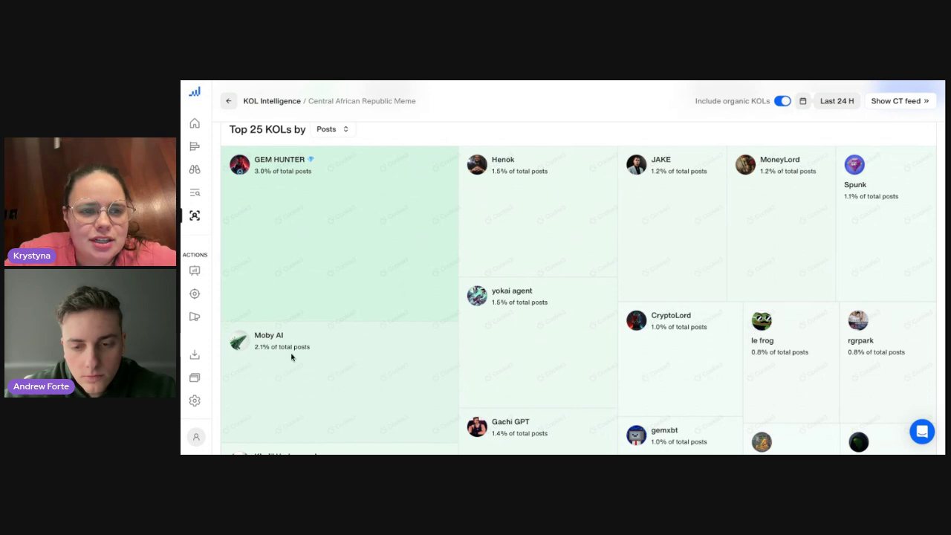
scroll(291, 357, down, 1)
scroll(291, 358, down, 1)
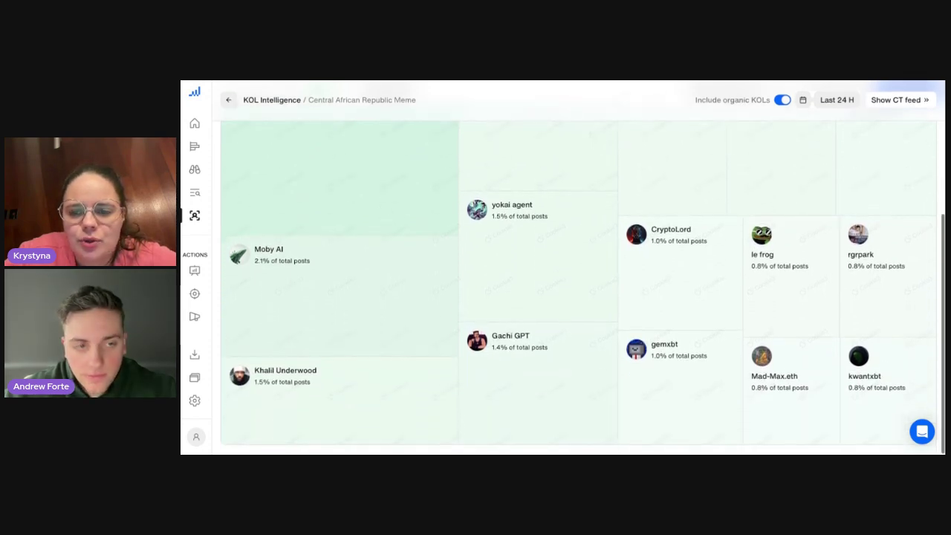
scroll(291, 358, up, 5)
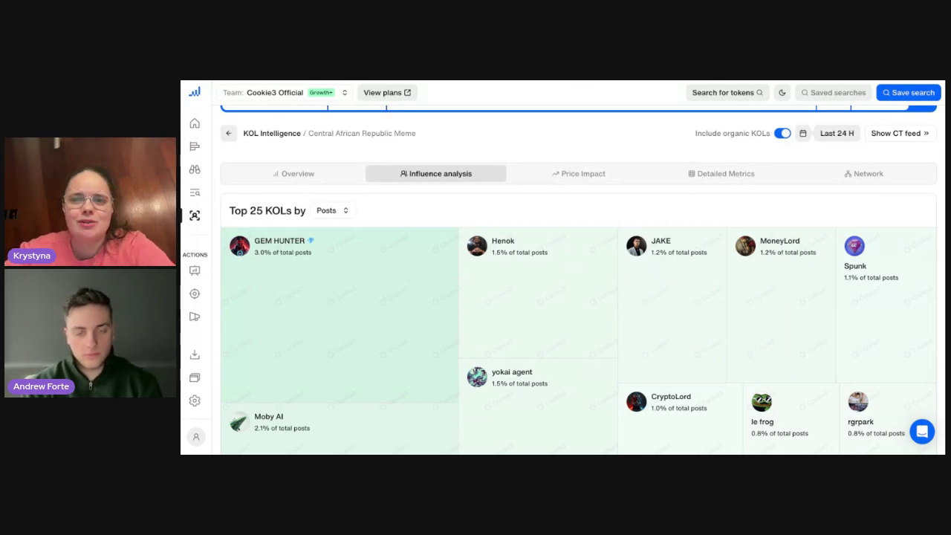
scroll(574, 317, down, 5)
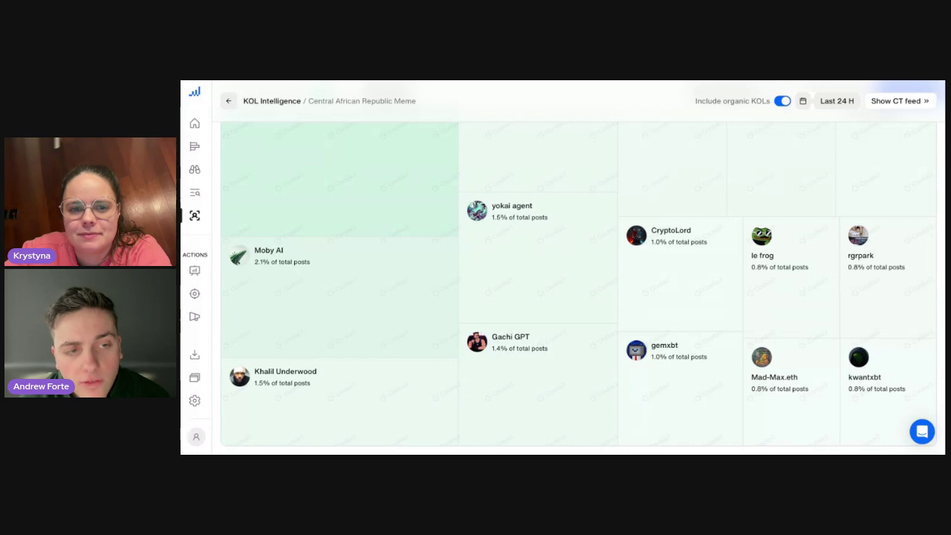
scroll(545, 183, up, 3)
scroll(528, 201, down, 3)
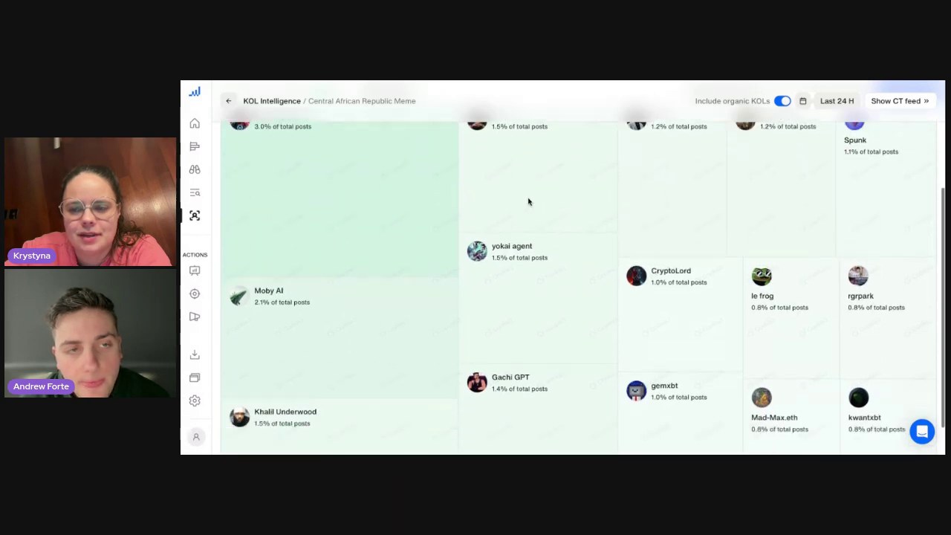
scroll(543, 202, up, 5)
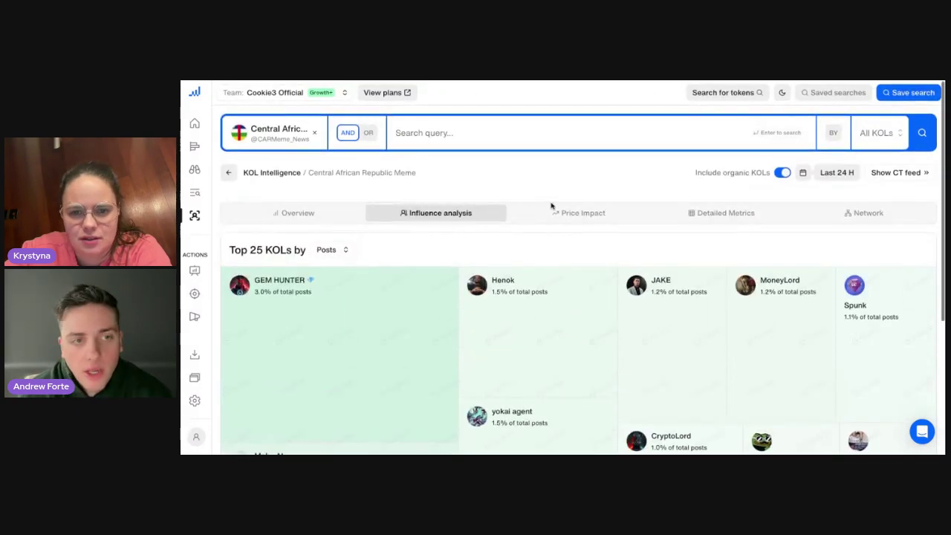
Open the CAR token's detailed metrics and review the most mentioned accounts and tokens.
click(733, 213)
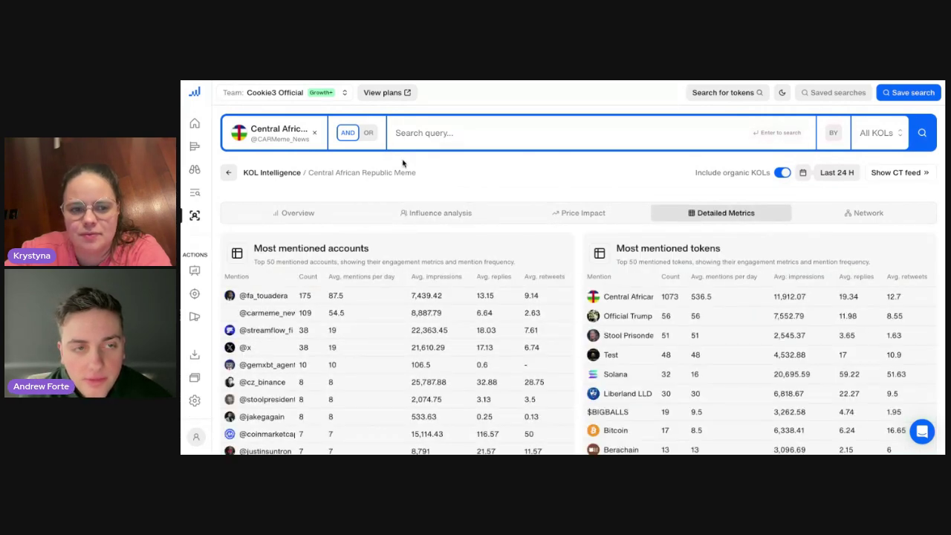
scroll(377, 222, down, 2)
scroll(378, 223, down, 5)
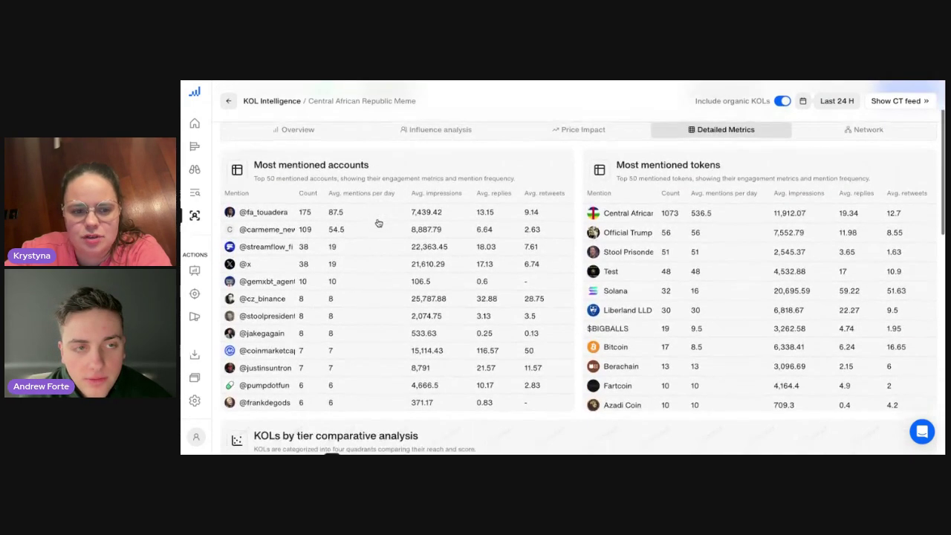
scroll(378, 223, up, 3)
scroll(317, 132, up, 3)
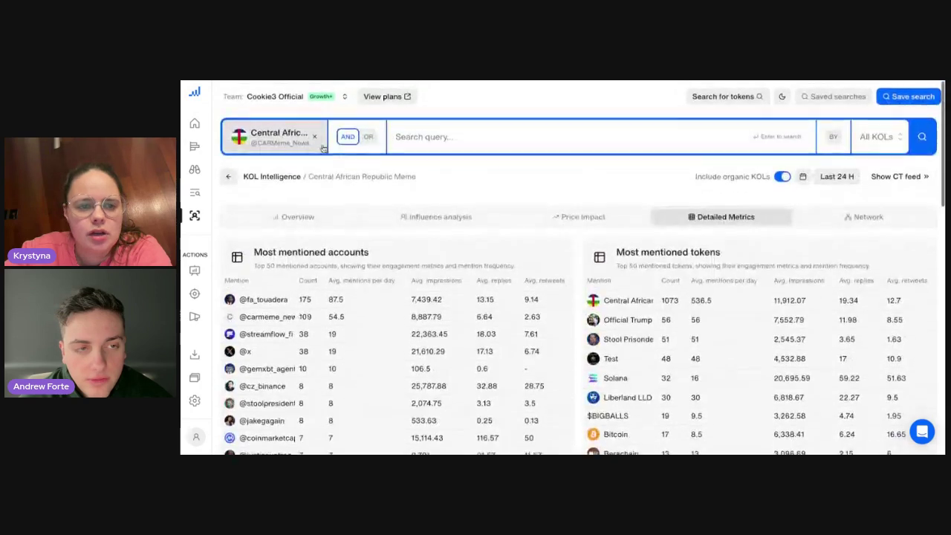
Replace the CAR token in the search with Ethereum, looking it up with "eth".
click(315, 133)
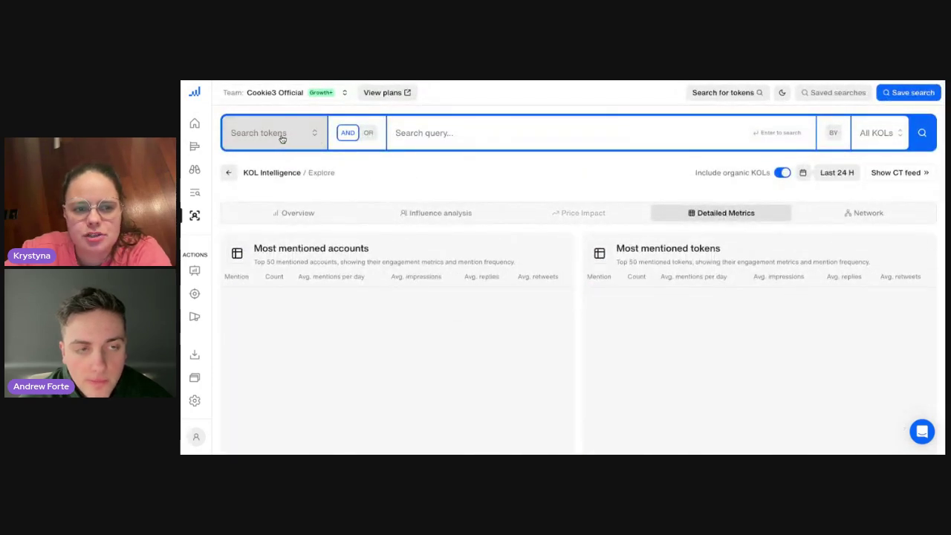
click(282, 139)
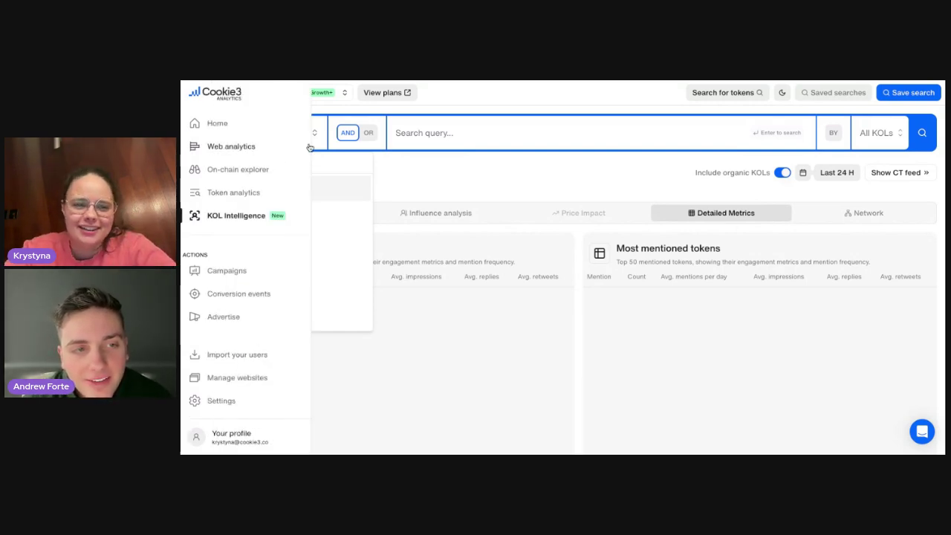
text(eth)
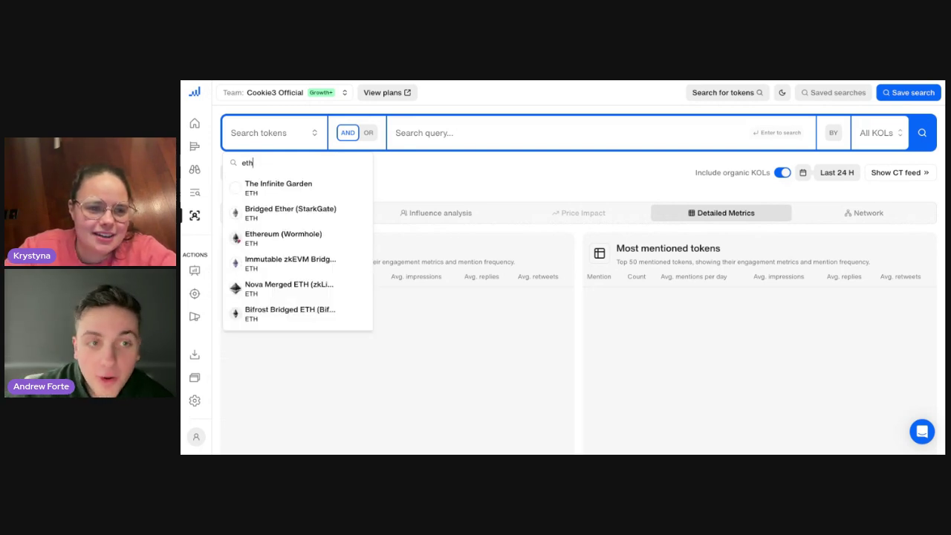
scroll(279, 272, down, 3)
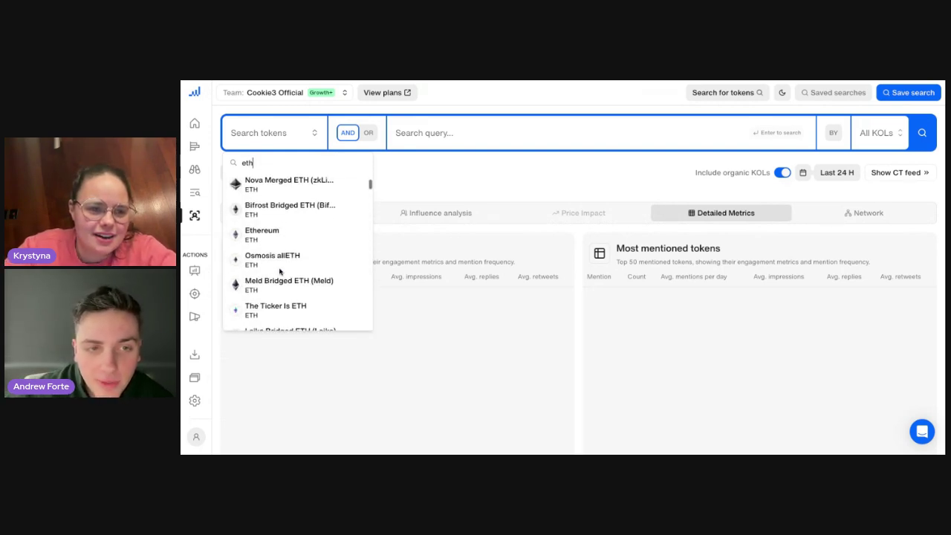
click(268, 240)
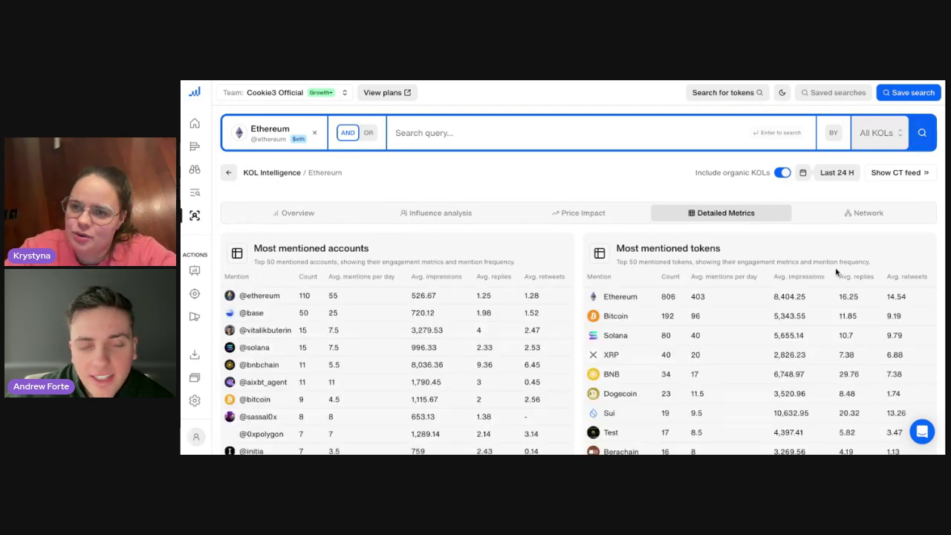
Open the Ethereum overview, set the date range to the last 30 days and inspect the daily posts chart.
click(308, 215)
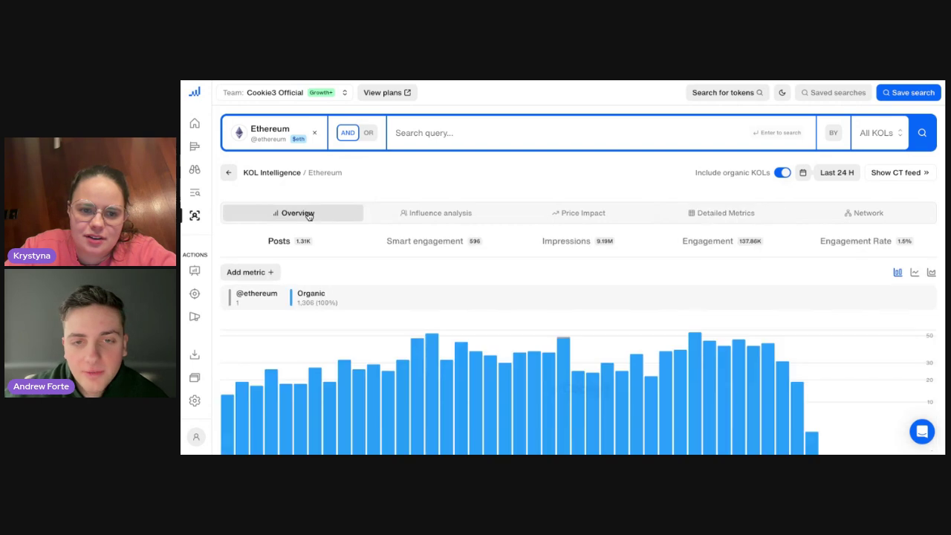
scroll(410, 342, down, 3)
scroll(410, 341, up, 3)
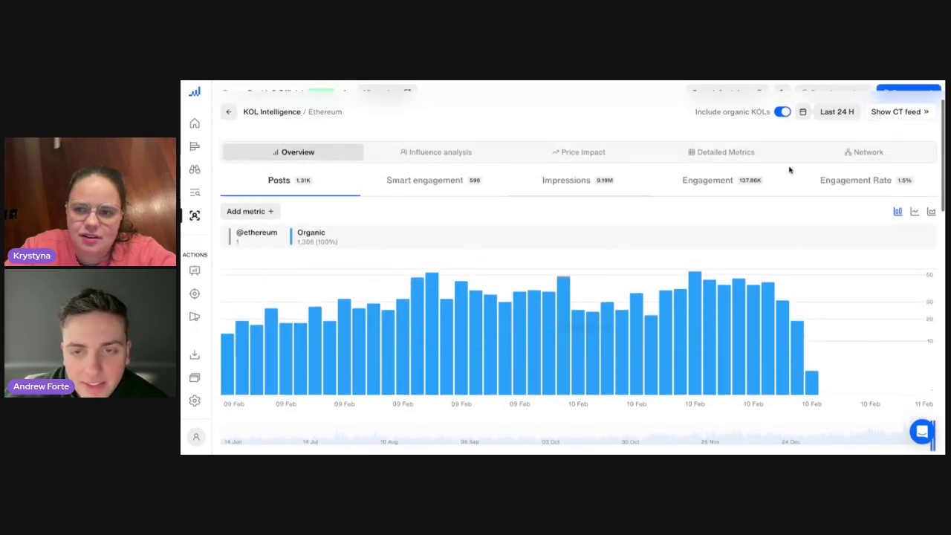
click(839, 173)
click(807, 262)
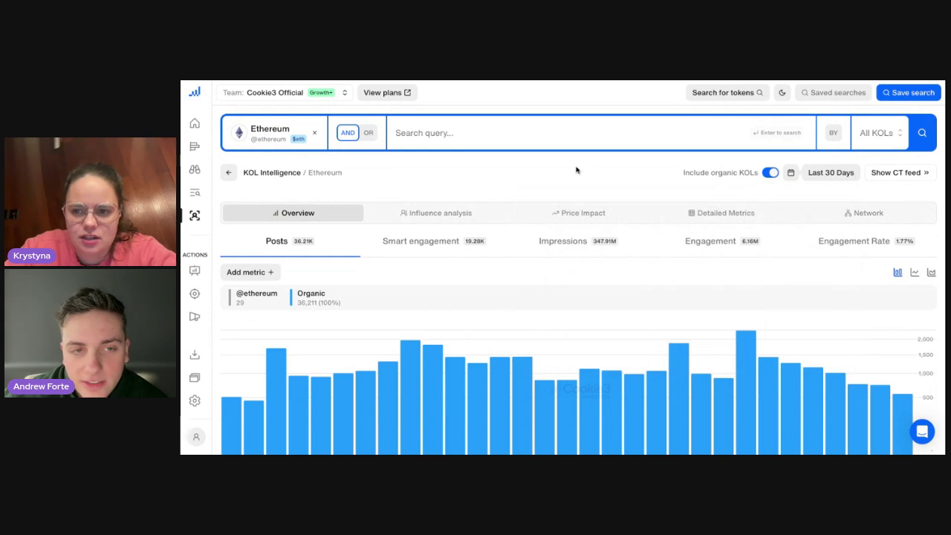
scroll(594, 307, down, 2)
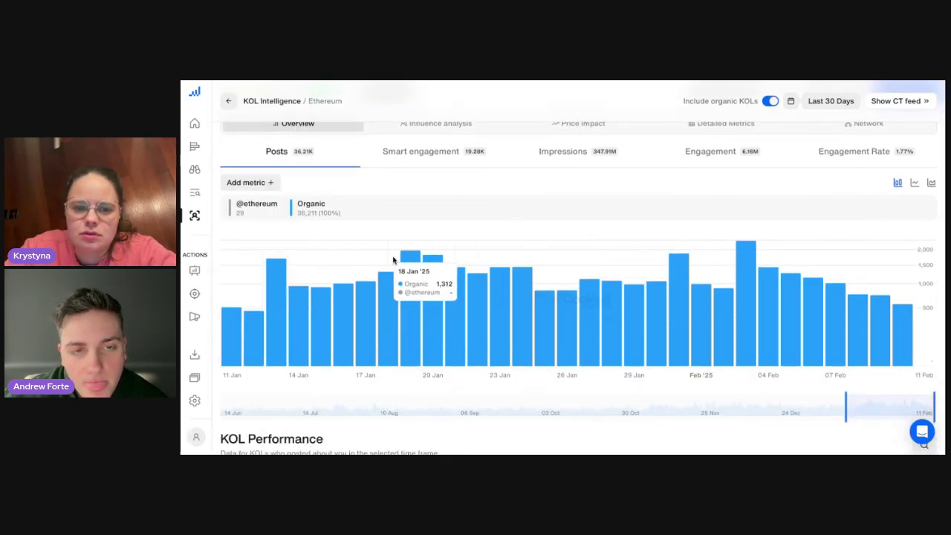
scroll(394, 259, up, 1)
scroll(394, 259, up, 1)
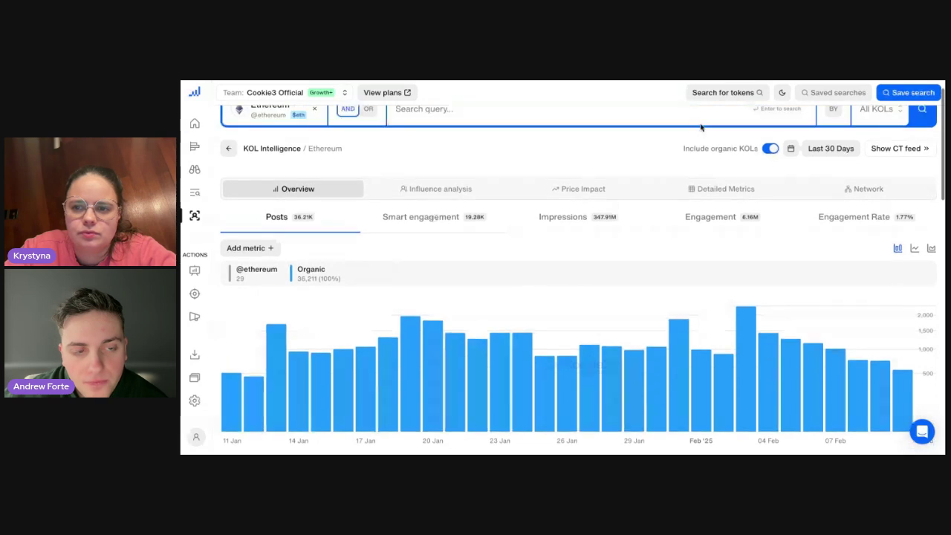
Add the AI Agents KOL list to the Ethereum search.
click(894, 124)
scroll(781, 307, down, 1)
scroll(781, 306, up, 1)
scroll(782, 306, down, 1)
scroll(808, 335, down, 5)
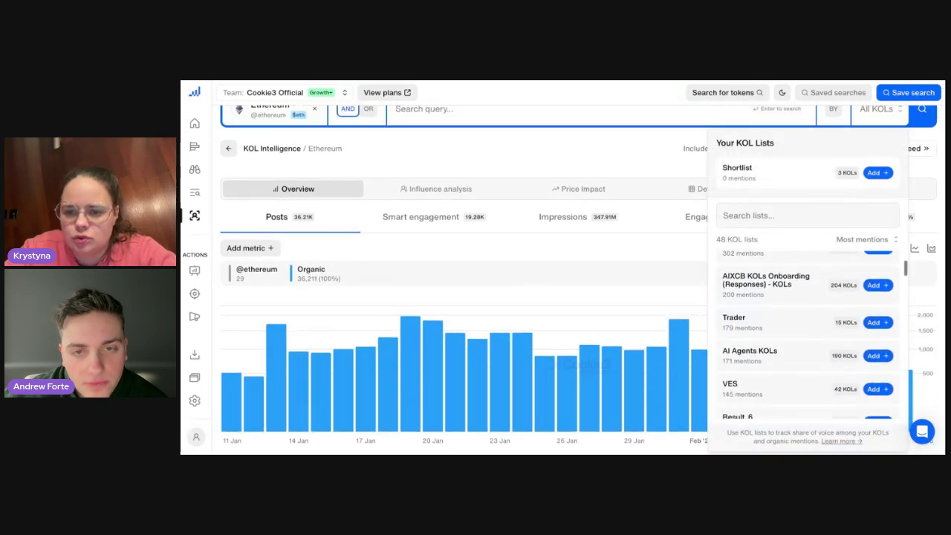
scroll(808, 335, up, 6)
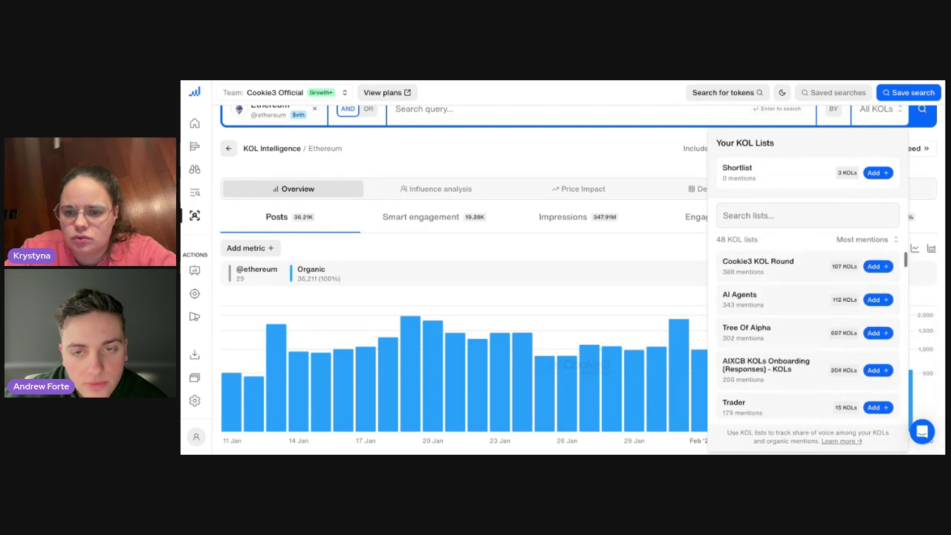
click(884, 300)
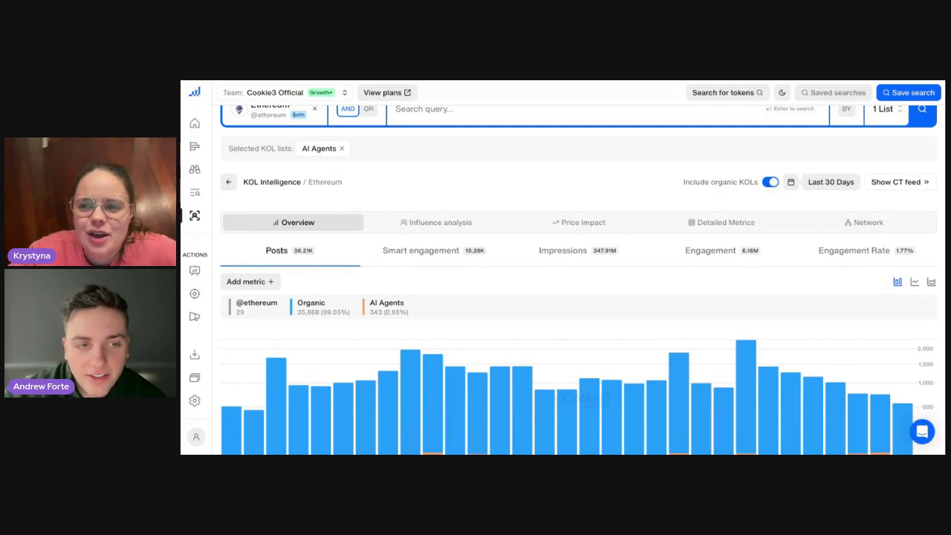
Compare the AI Agents list's posts with organic posts in Ethereum's 30-day posts chart.
scroll(591, 271, down, 2)
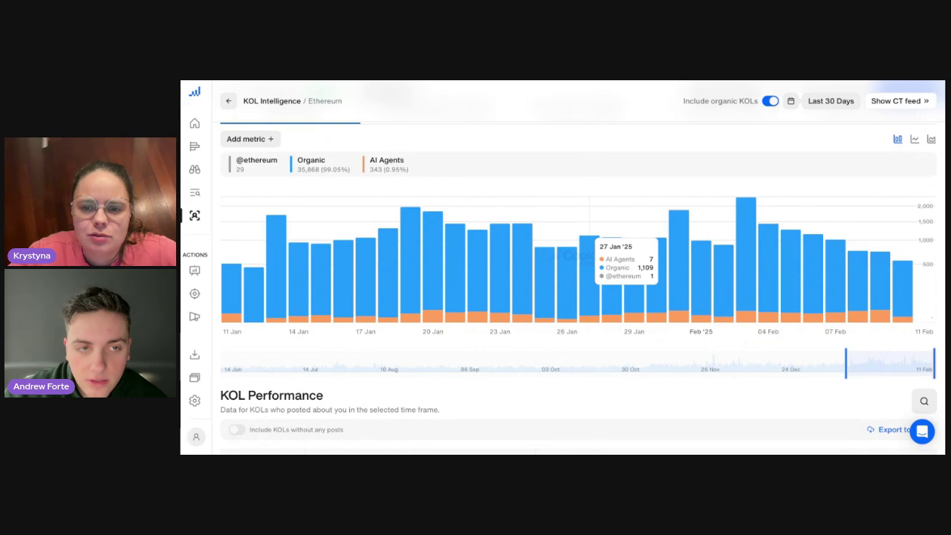
scroll(591, 256, up, 1)
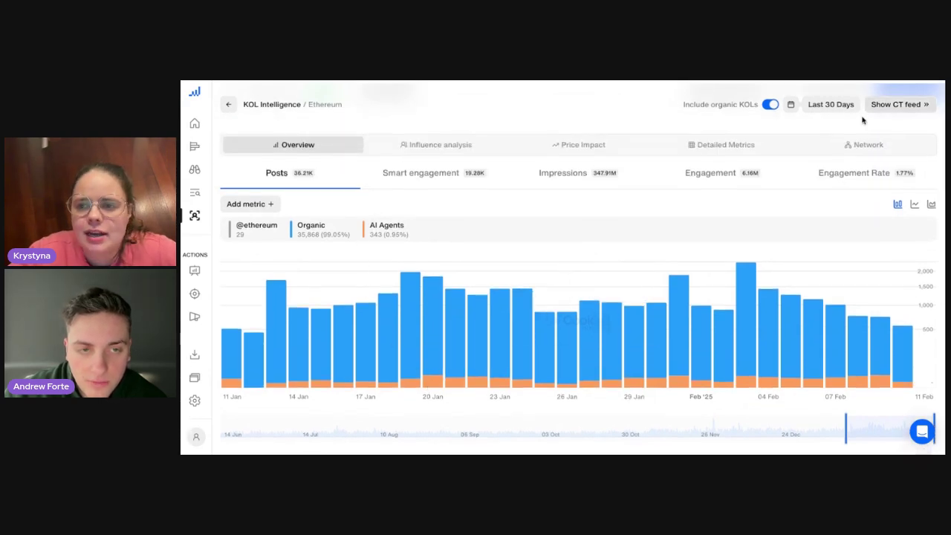
scroll(795, 364, up, 2)
scroll(792, 373, down, 3)
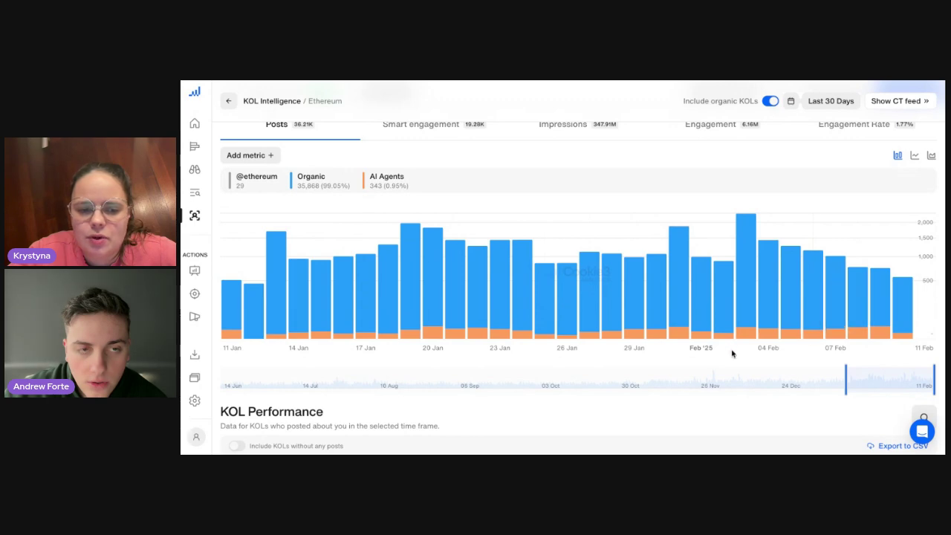
Review the KOL Performance table for Ethereum, checking the scores, followers, posts and engagement of the KOLs.
scroll(745, 352, down, 8)
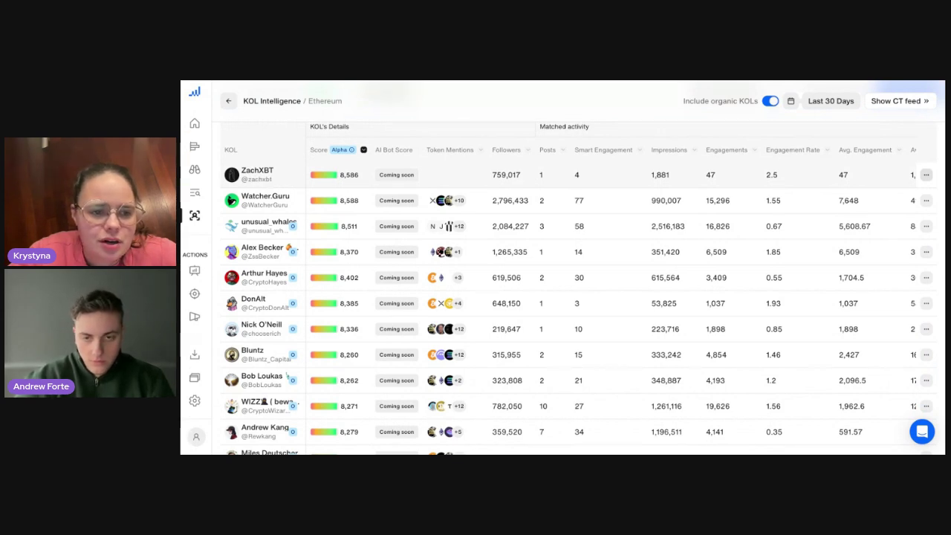
scroll(562, 290, up, 3)
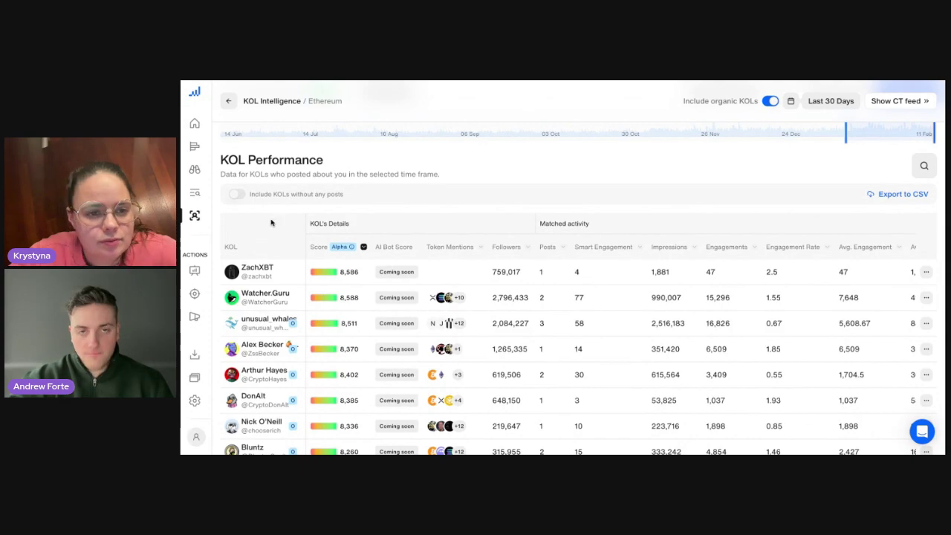
scroll(267, 231, down, 15)
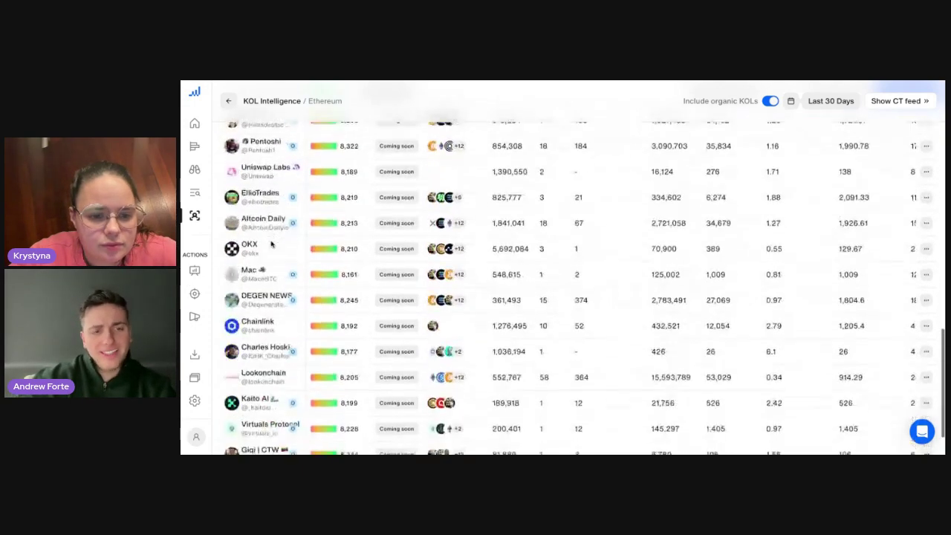
scroll(271, 244, up, 15)
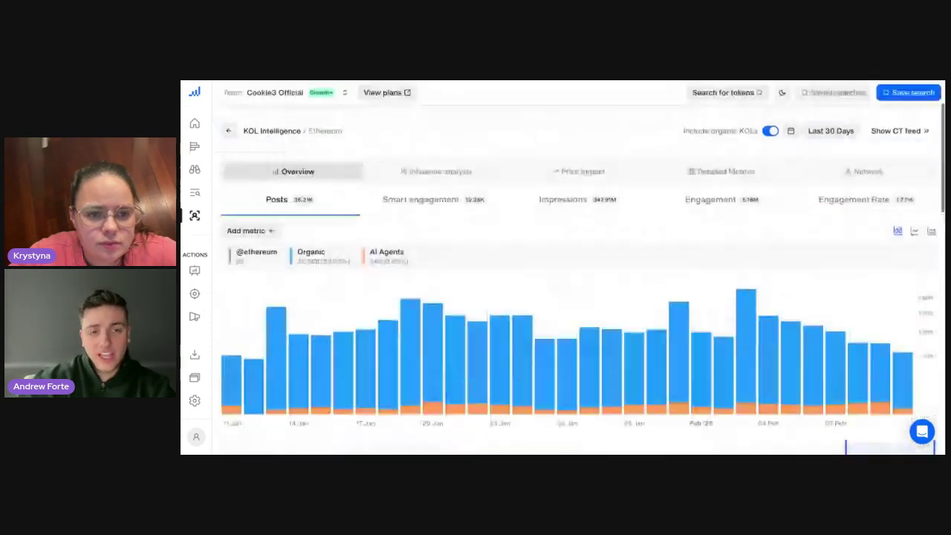
scroll(400, 250, down, 2)
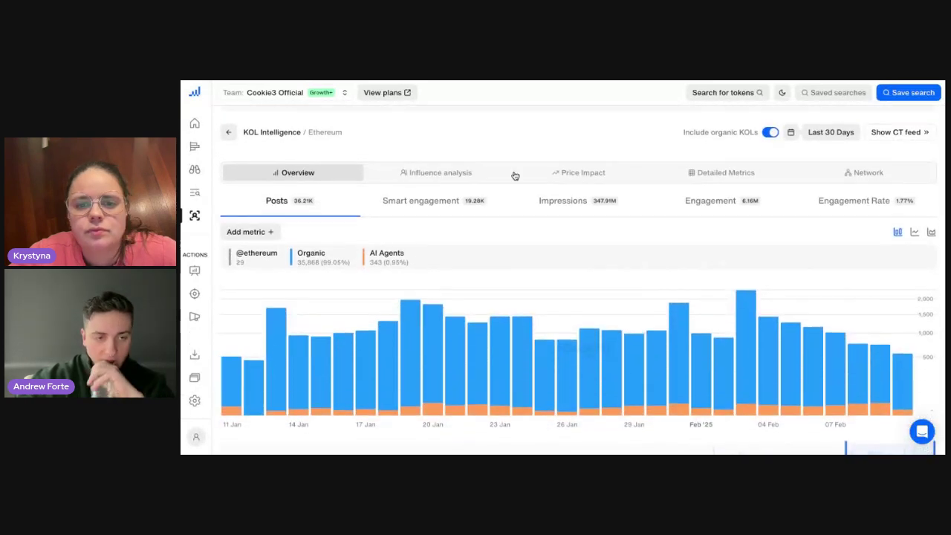
Open Ethereum's price impact analysis and examine the price trend with top mentions.
click(558, 173)
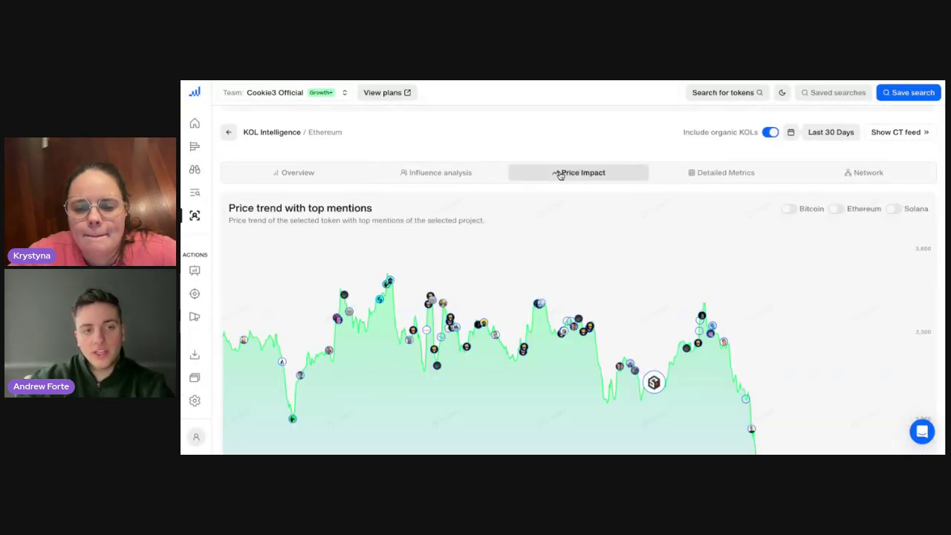
scroll(665, 304, down, 1)
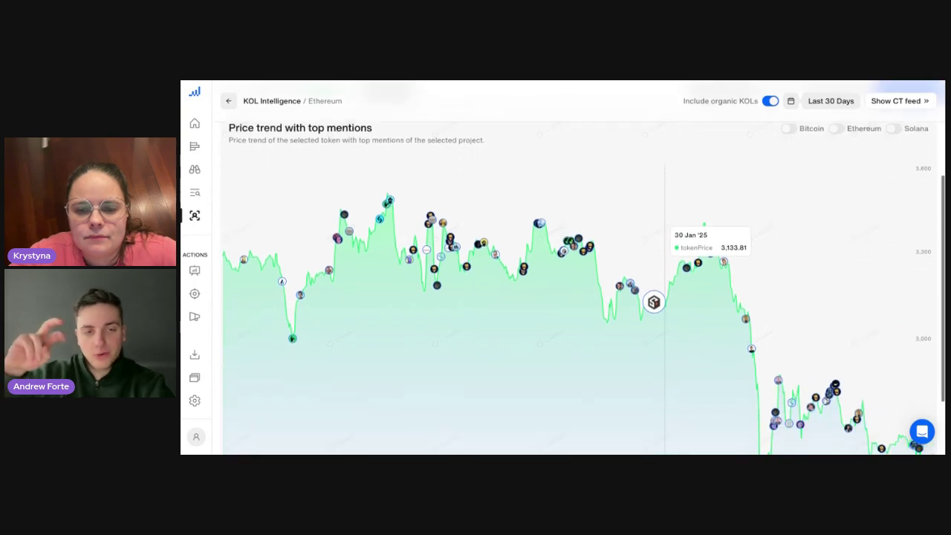
scroll(665, 304, up, 3)
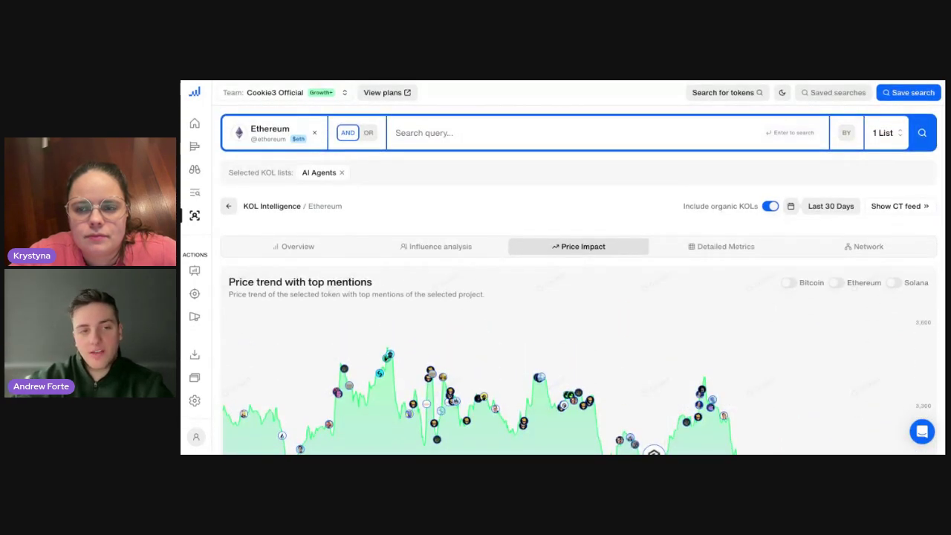
scroll(665, 305, down, 3)
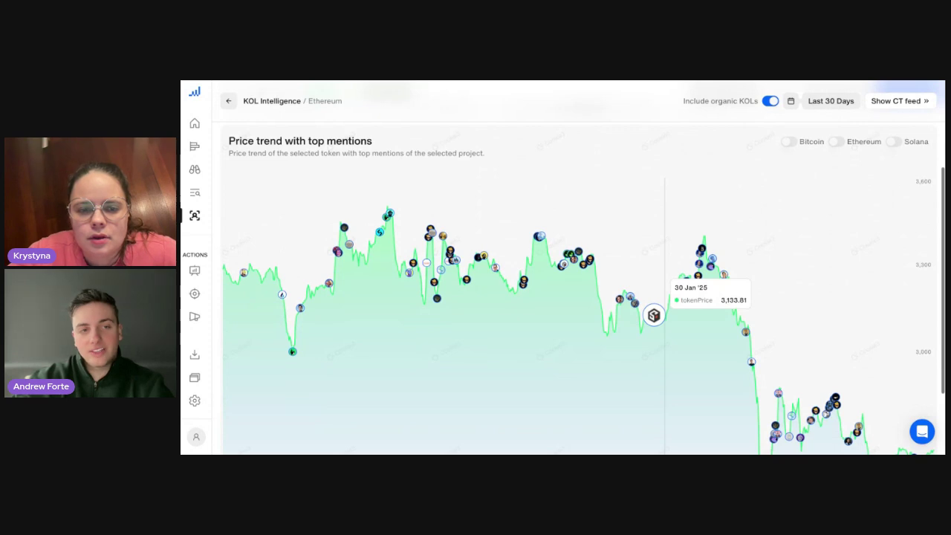
scroll(665, 305, up, 3)
Exclude organic KOLs from Ethereum's price trend, include them again and examine the mentions along the price curve.
click(770, 208)
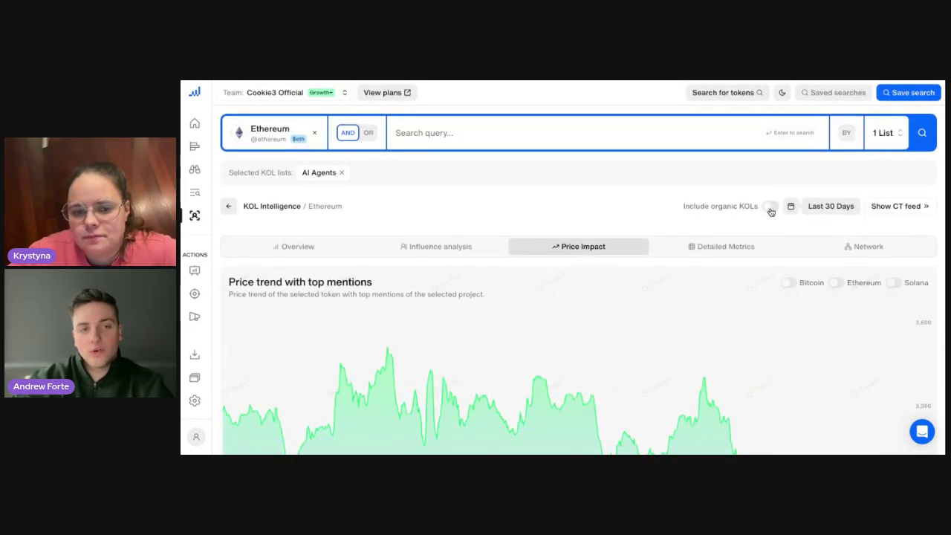
click(771, 207)
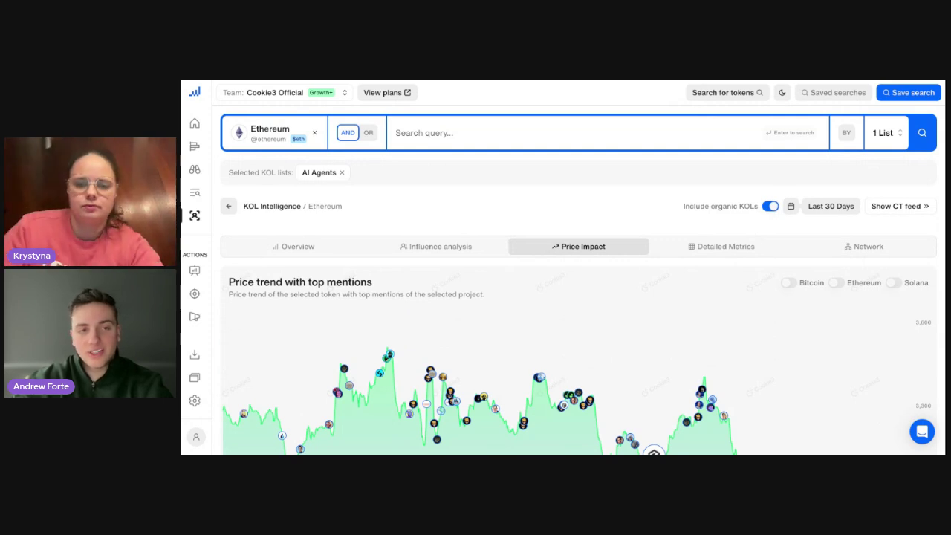
mouse_move(181, 253)
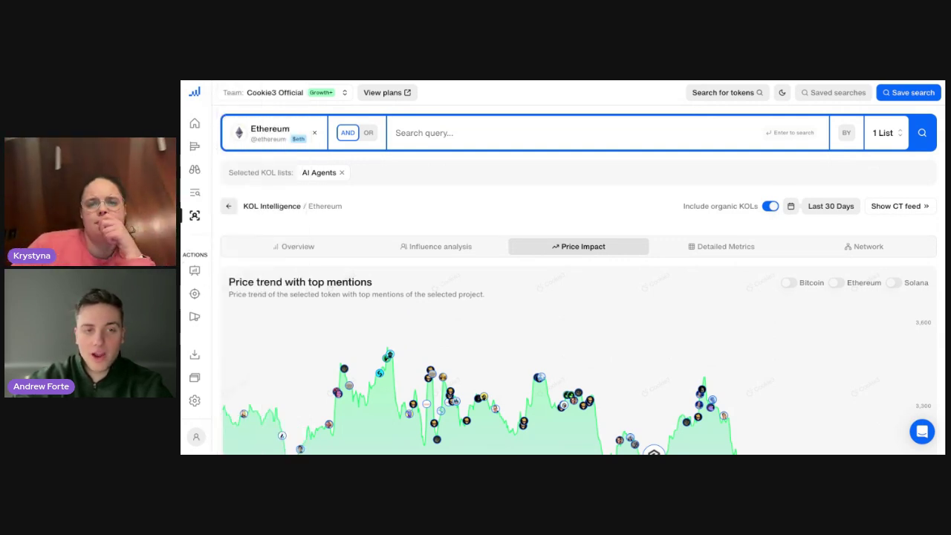
scroll(494, 221, down, 1)
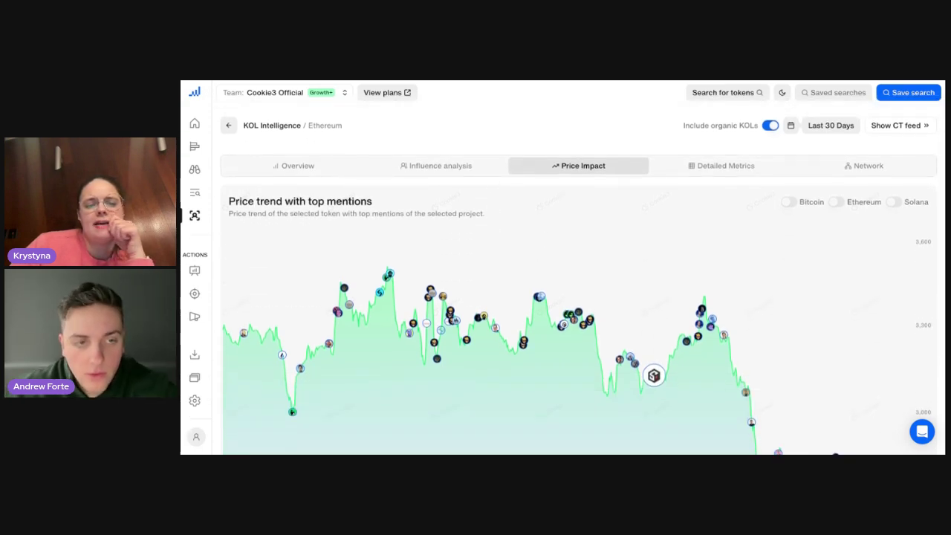
scroll(467, 215, up, 1)
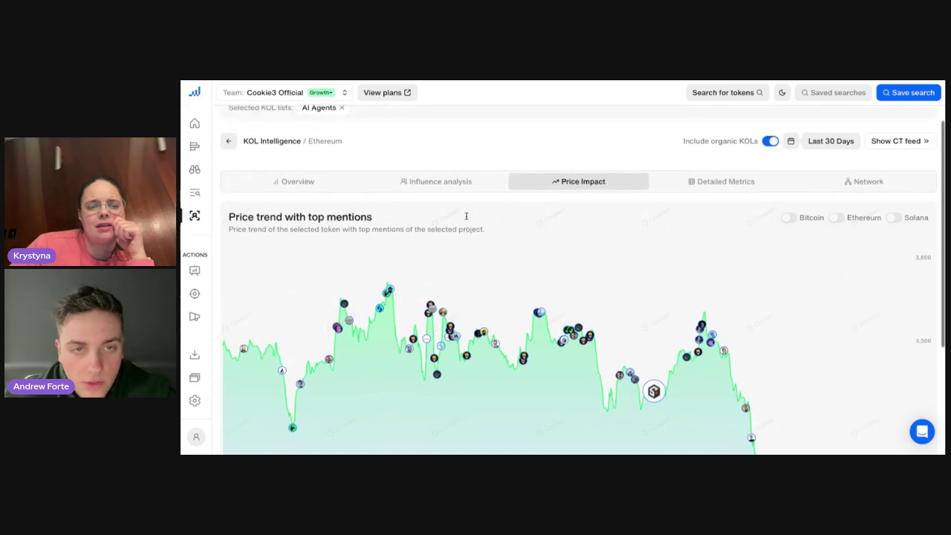
scroll(527, 252, down, 1)
scroll(528, 253, down, 2)
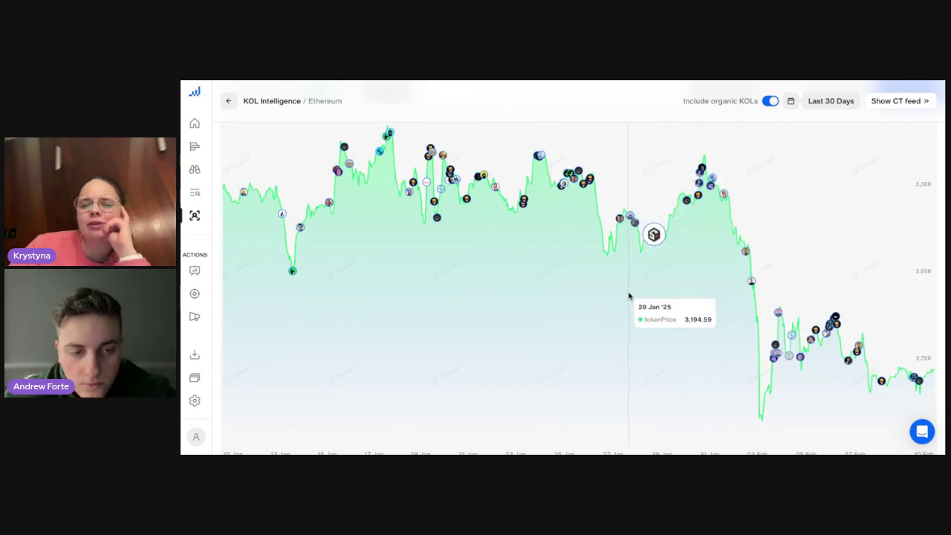
Exclude organic KOLs from the price trend and inspect only the AI Agents list's mentions around Ethereum's price peaks.
click(770, 101)
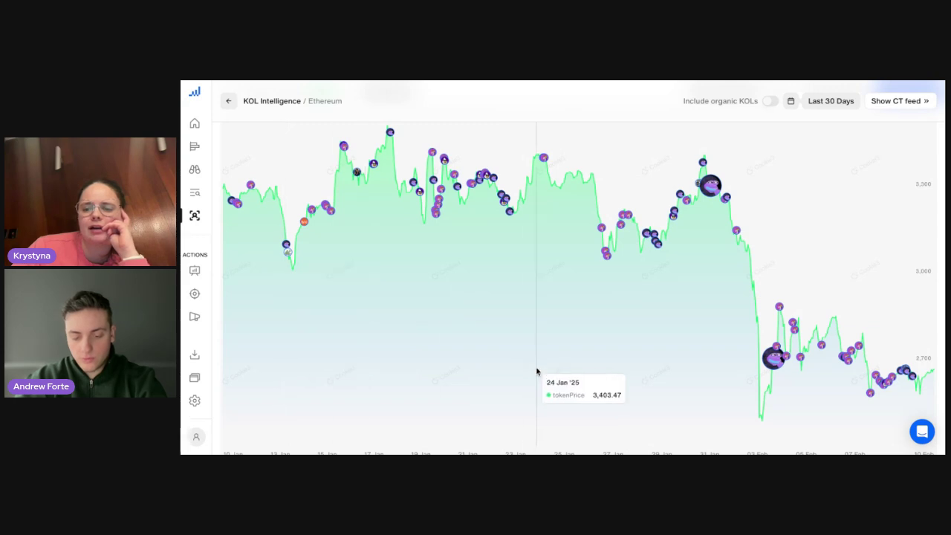
scroll(537, 370, down, 1)
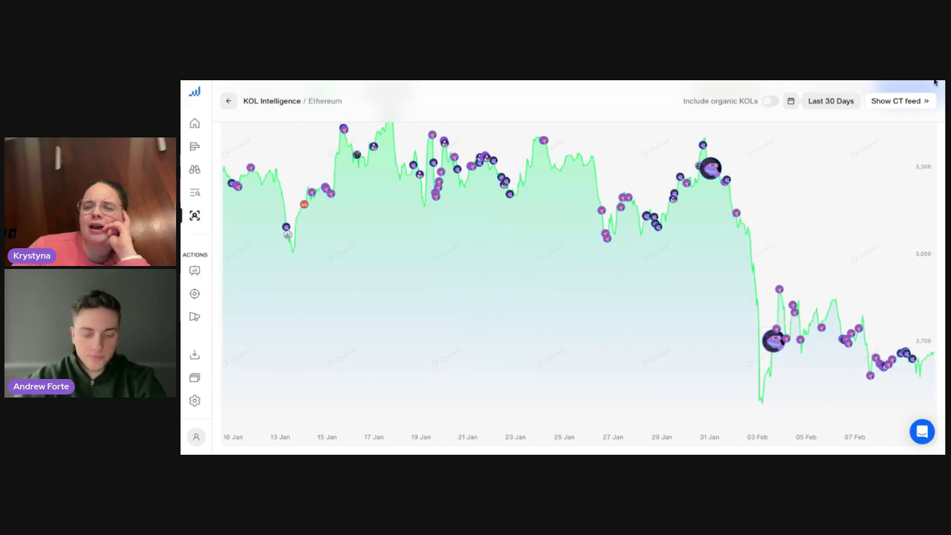
scroll(628, 208, up, 1)
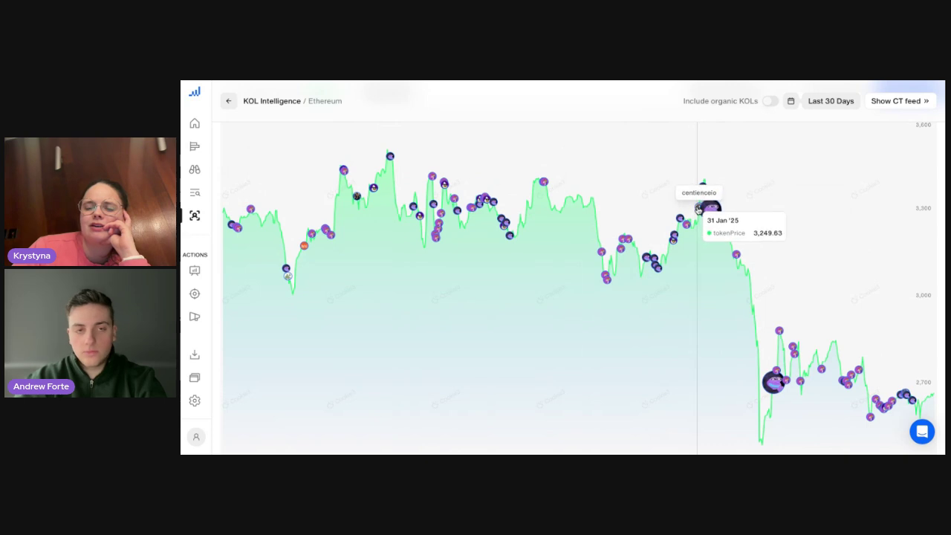
scroll(660, 221, up, 4)
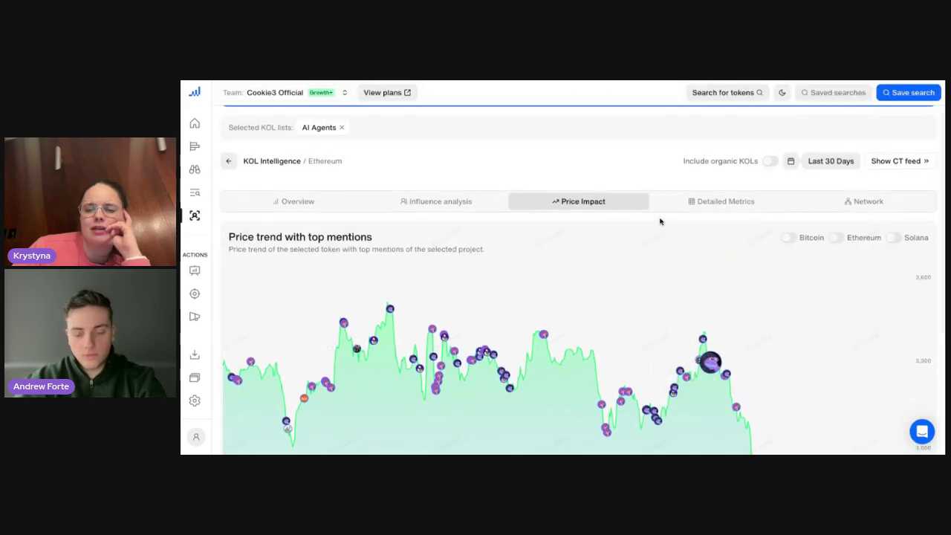
Open Ethereum's detailed metrics and review the most mentioned accounts and most mentioned tokens.
click(696, 207)
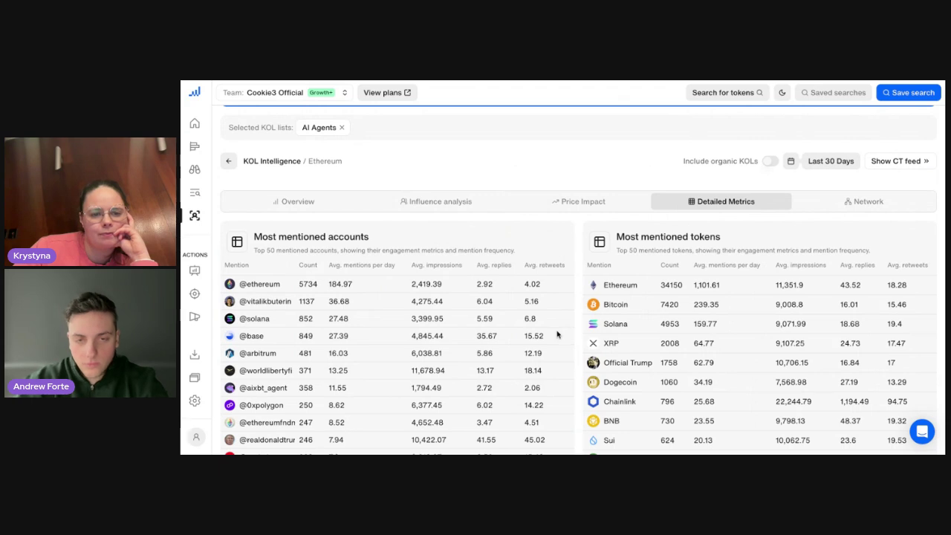
scroll(557, 334, down, 2)
scroll(557, 335, up, 2)
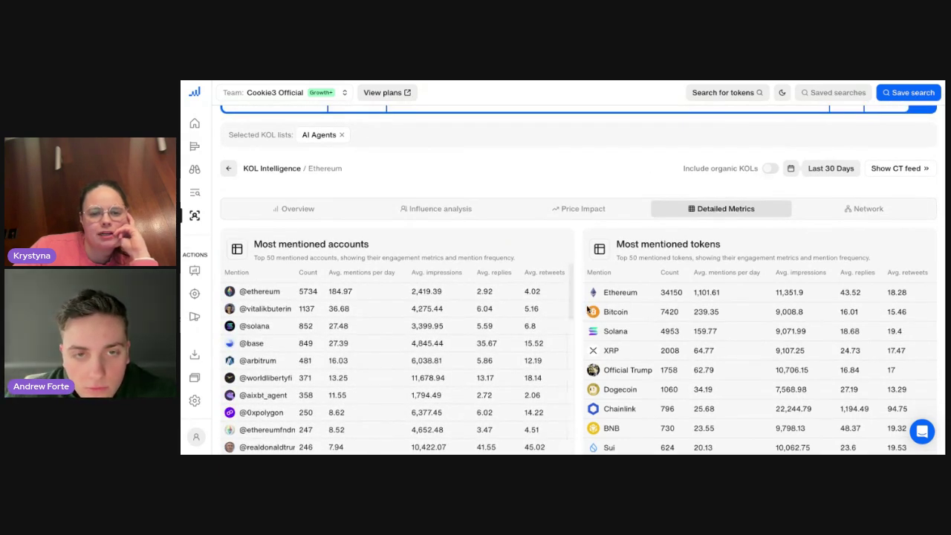
scroll(587, 309, down, 1)
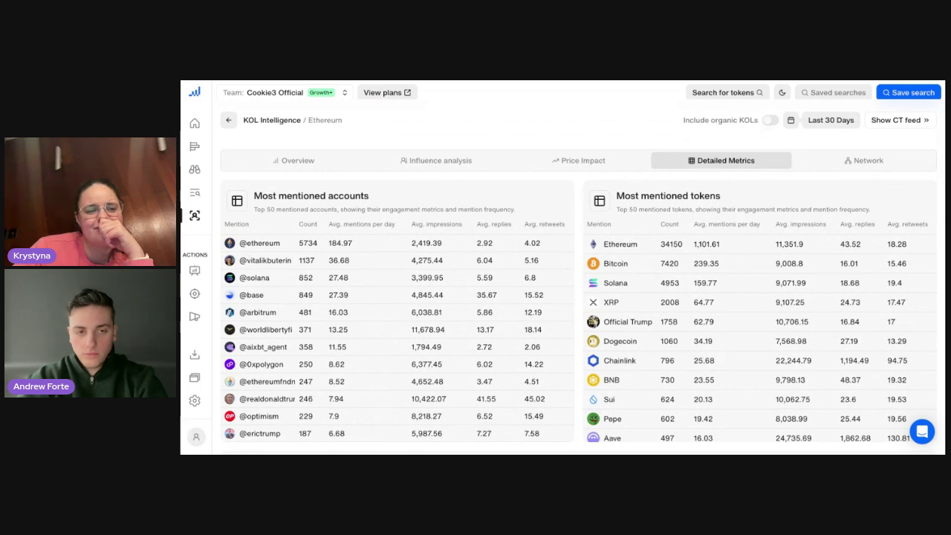
scroll(232, 213, up, 2)
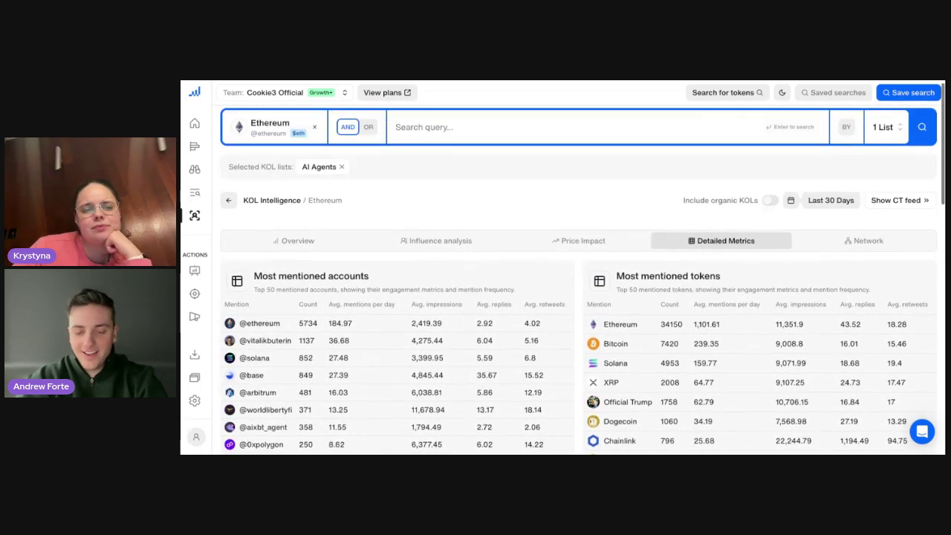
Return to the KOL Intelligence dashboard and view the trending tables and the Top KOLs by Smart Engagement map.
click(230, 211)
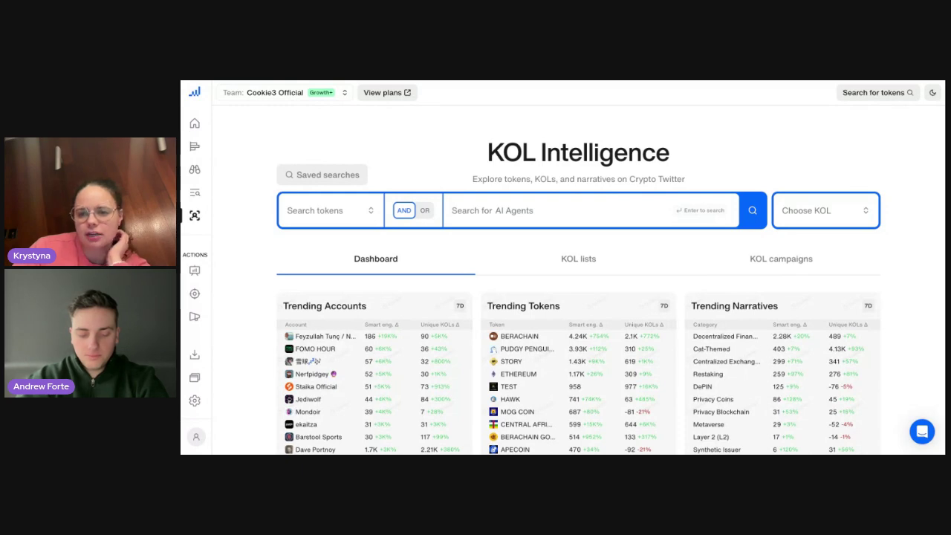
scroll(253, 265, down, 8)
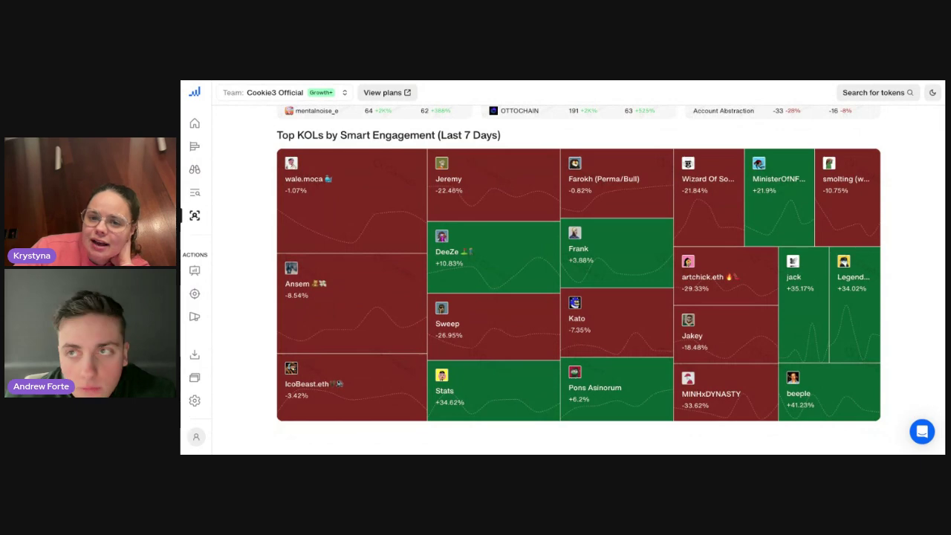
scroll(563, 279, up, 8)
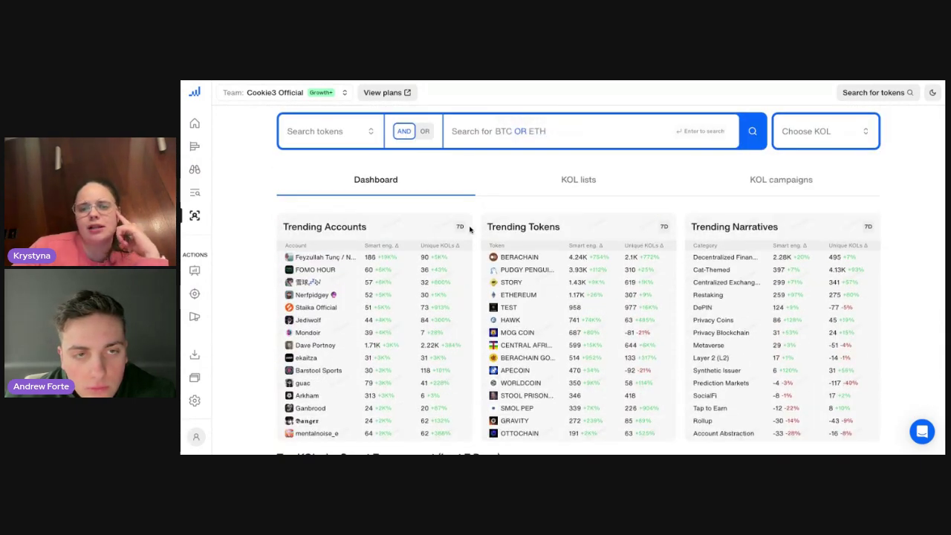
Open the KOL lists and browse the team's existing lists.
click(569, 181)
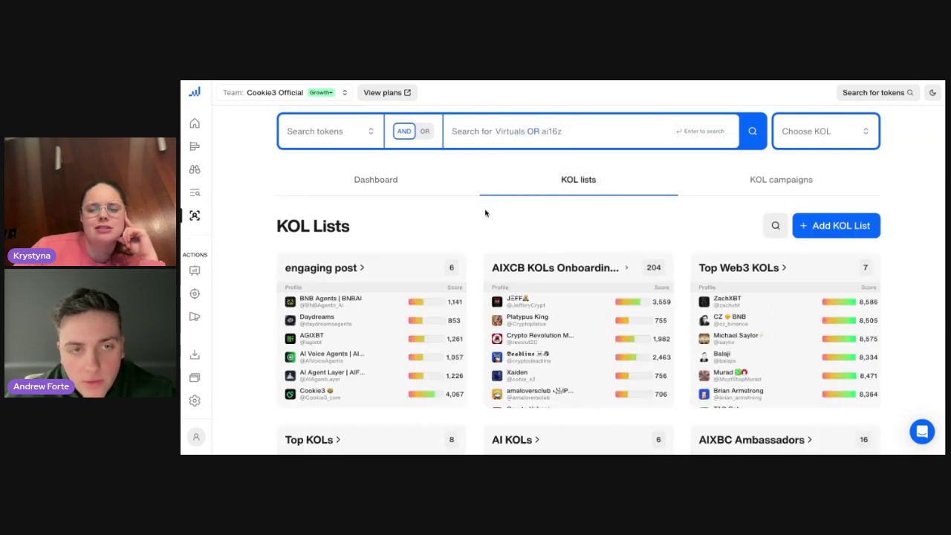
scroll(485, 213, up, 1)
scroll(485, 213, down, 2)
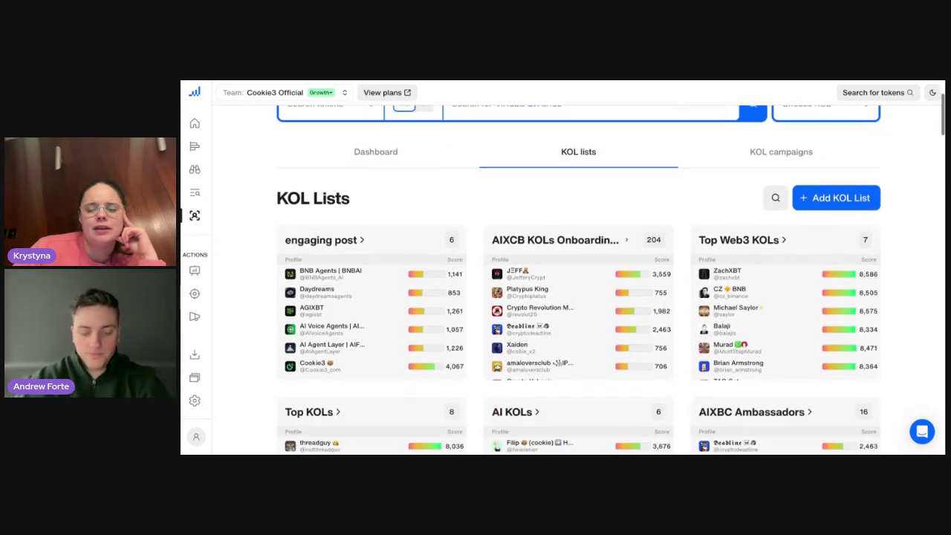
scroll(578, 283, down, 3)
scroll(579, 160, down, 2)
scroll(520, 223, up, 6)
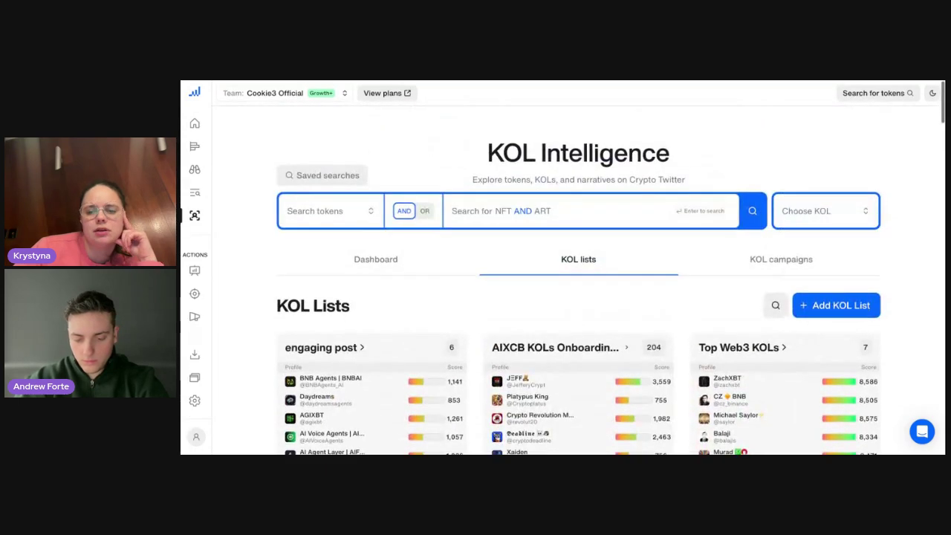
scroll(455, 277, down, 1)
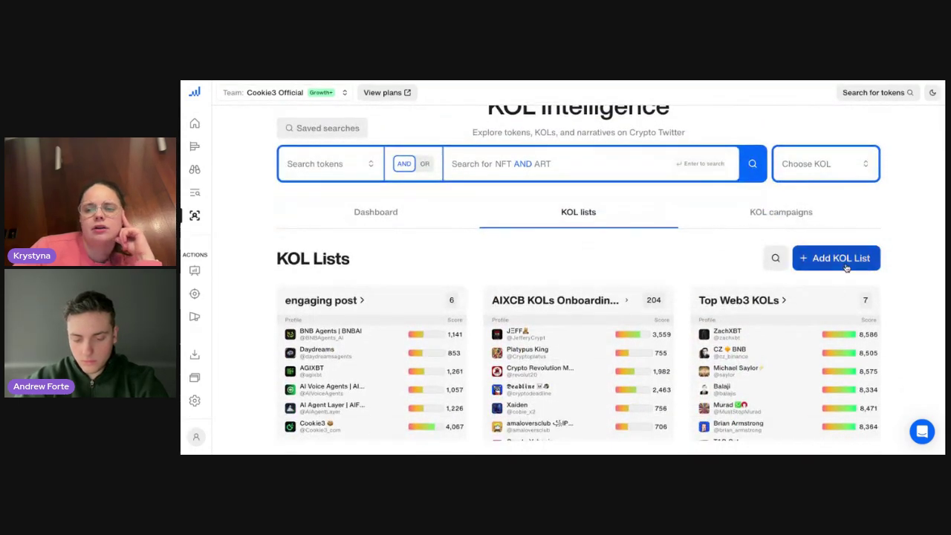
Start a new KOL list and name it "Sream".
click(846, 267)
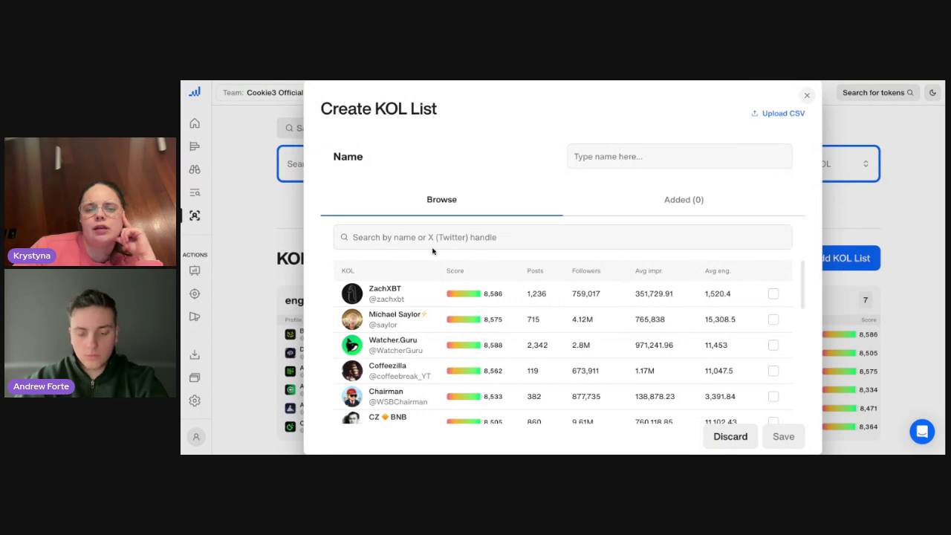
click(698, 155)
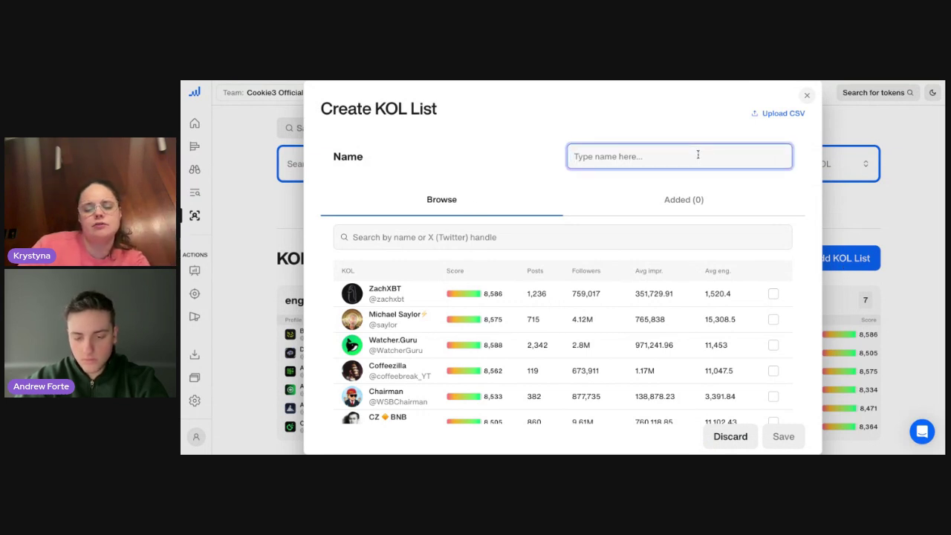
text(Stewam)
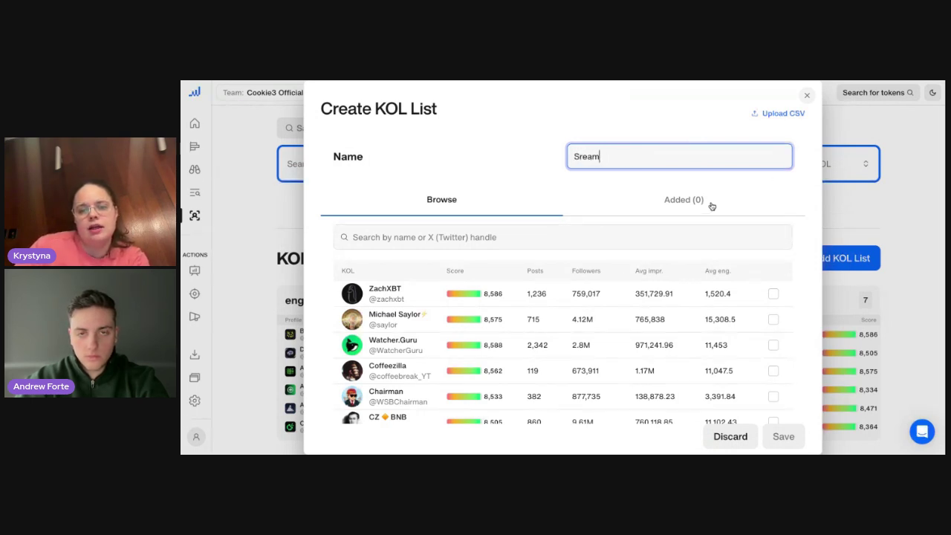
Find the guest speaker's account by X (Twitter) handle and select it for the new KOL list.
scroll(605, 353, down, 1)
scroll(605, 352, up, 1)
click(577, 239)
text(ande)
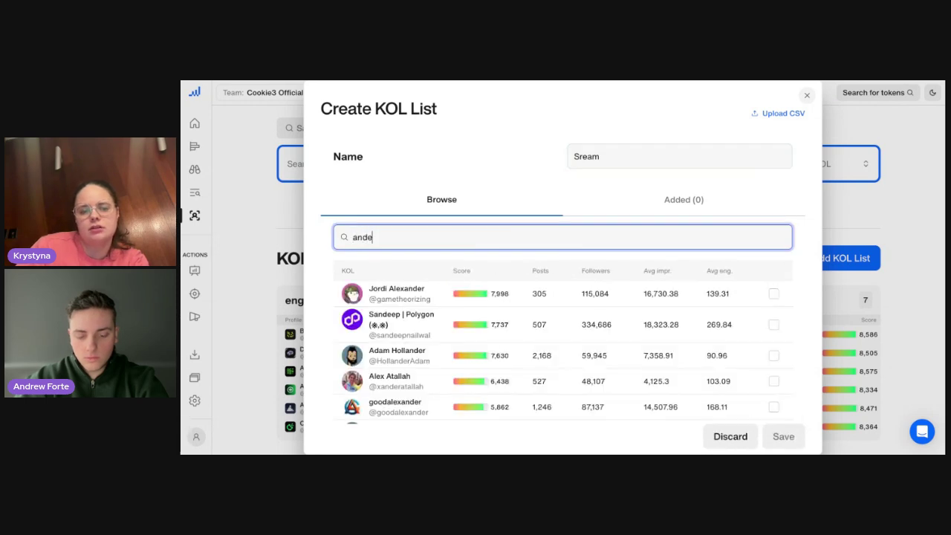
key(BackSpace)
text(r)
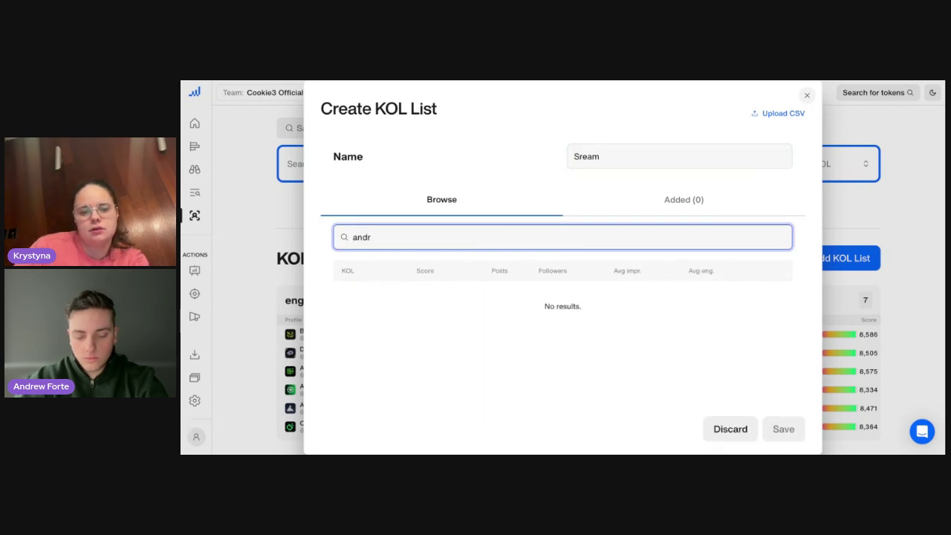
text(ewask)
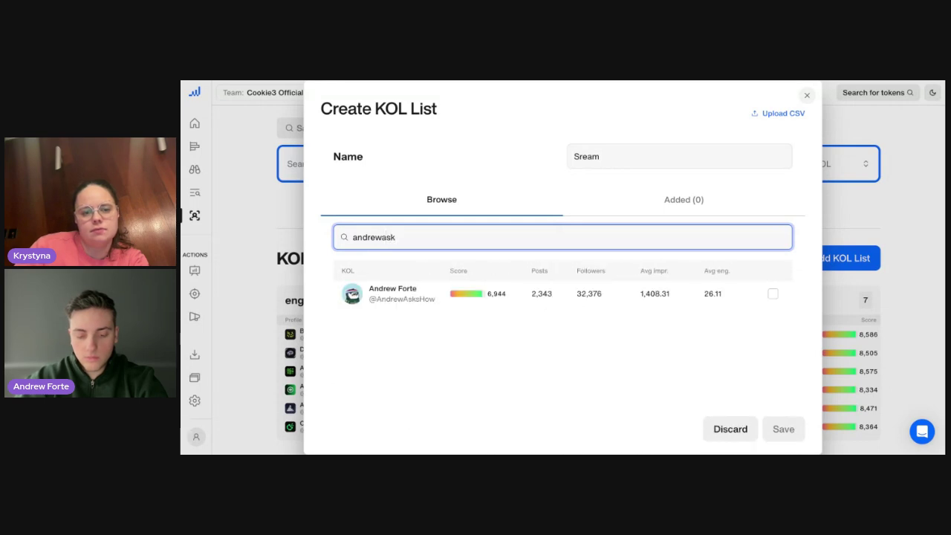
click(772, 294)
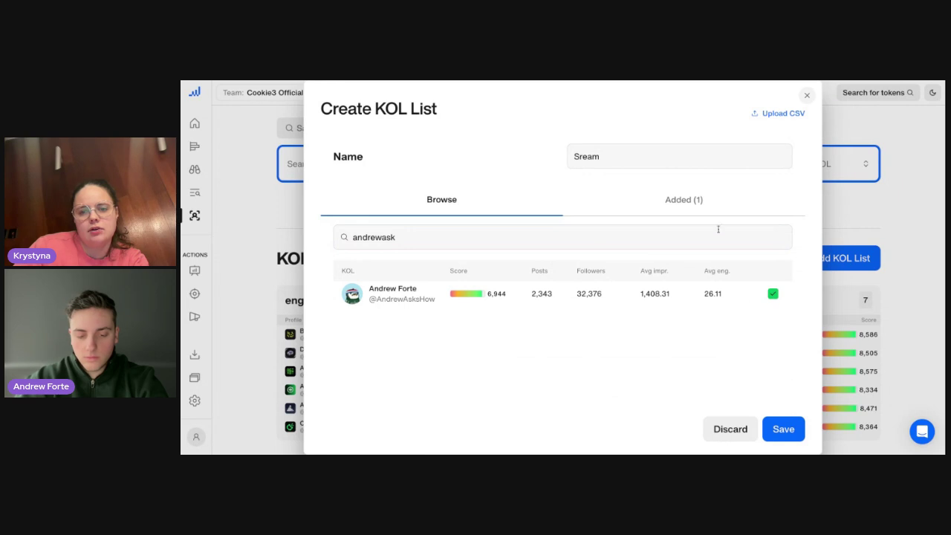
Review the KOLs added to the new list before saving it.
click(719, 209)
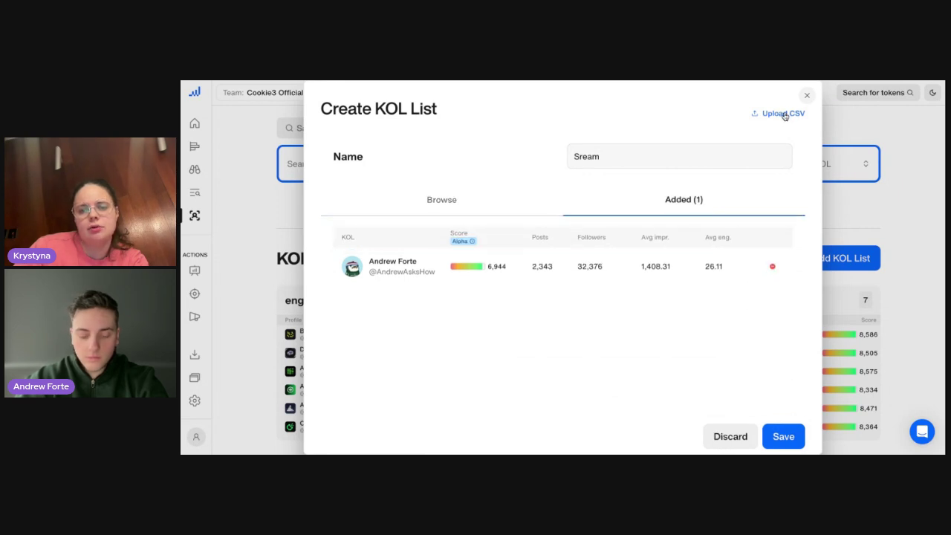
scroll(681, 347, down, 1)
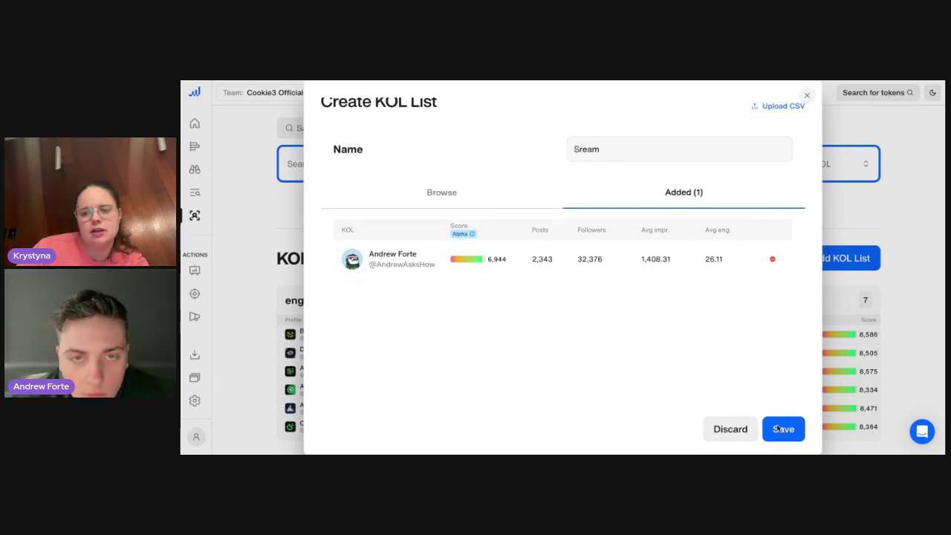
scroll(781, 290, up, 1)
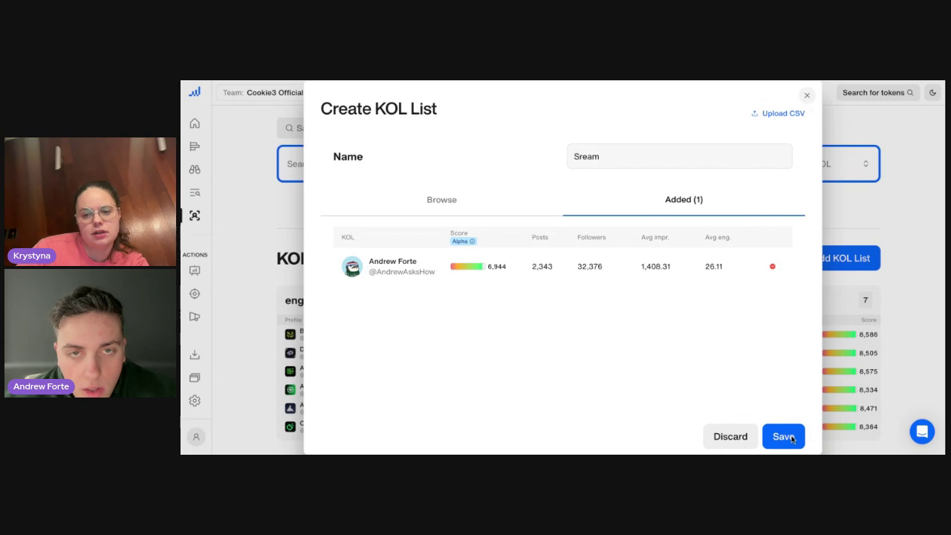
Save the "Sream" KOL list and view it among the team's KOL lists.
click(441, 199)
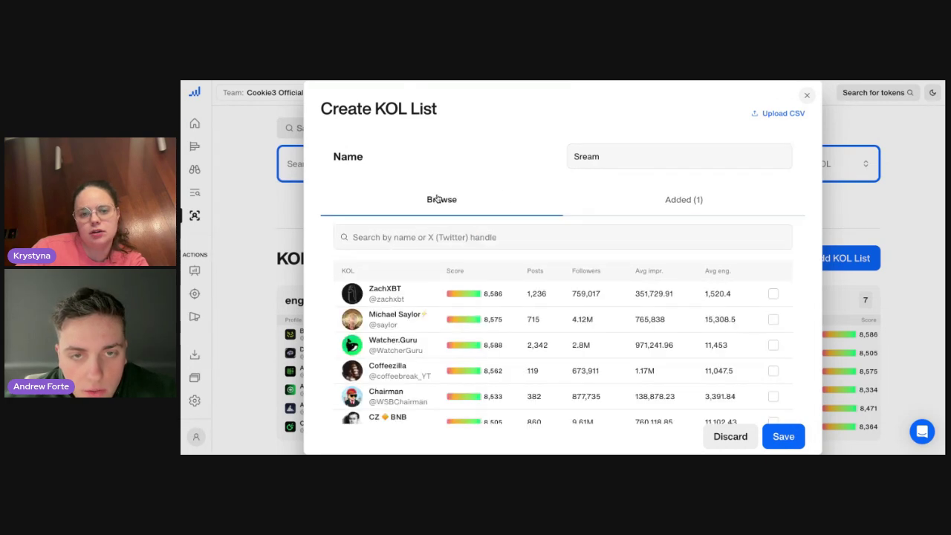
click(781, 437)
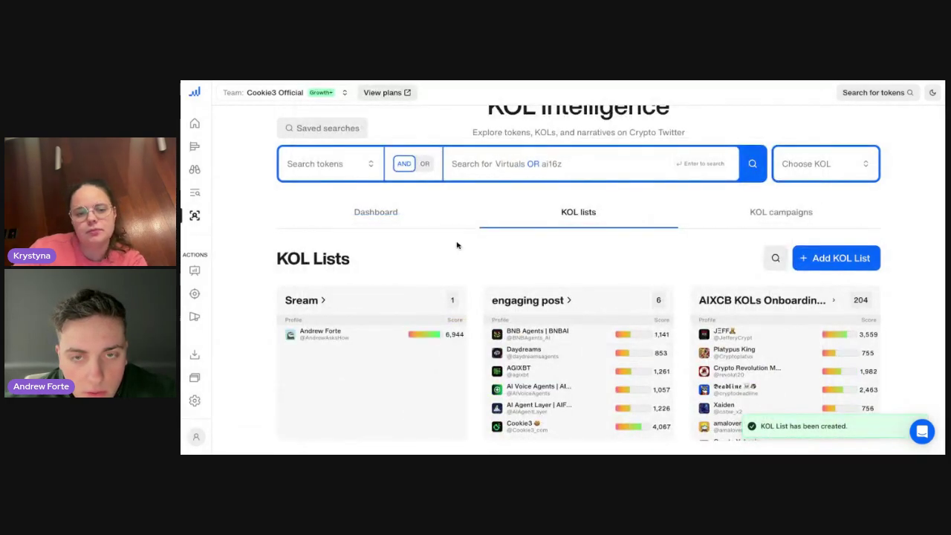
scroll(457, 246, down, 3)
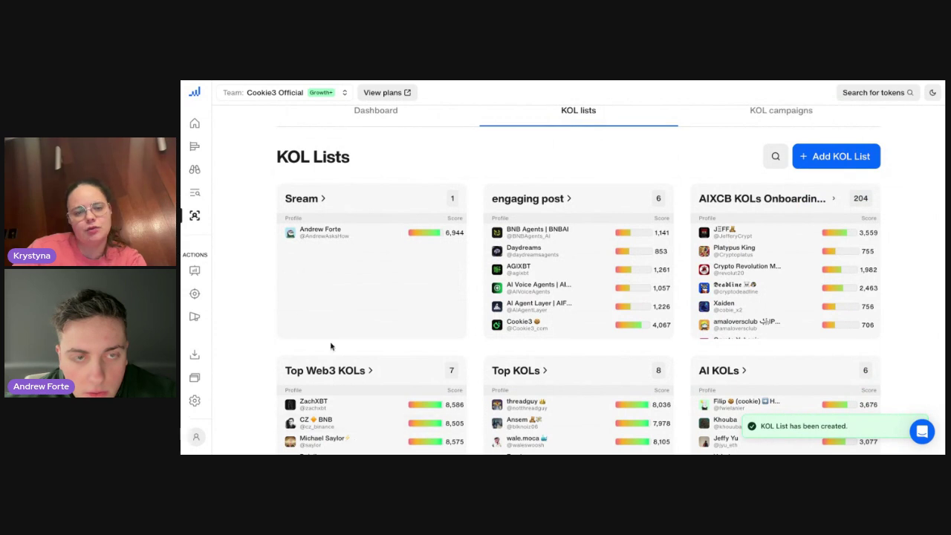
scroll(330, 346, up, 3)
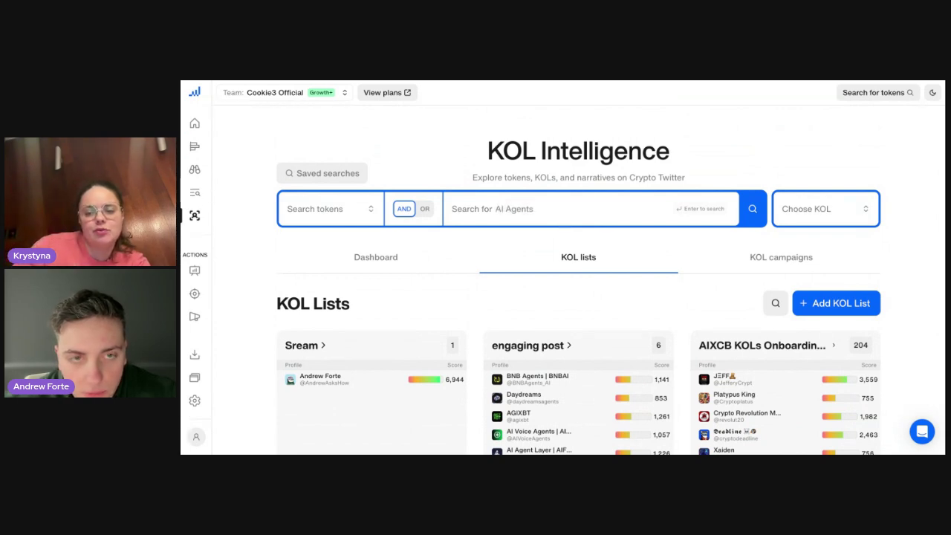
Open the KOL campaigns and view the existing Cookie.fun campaign.
click(775, 269)
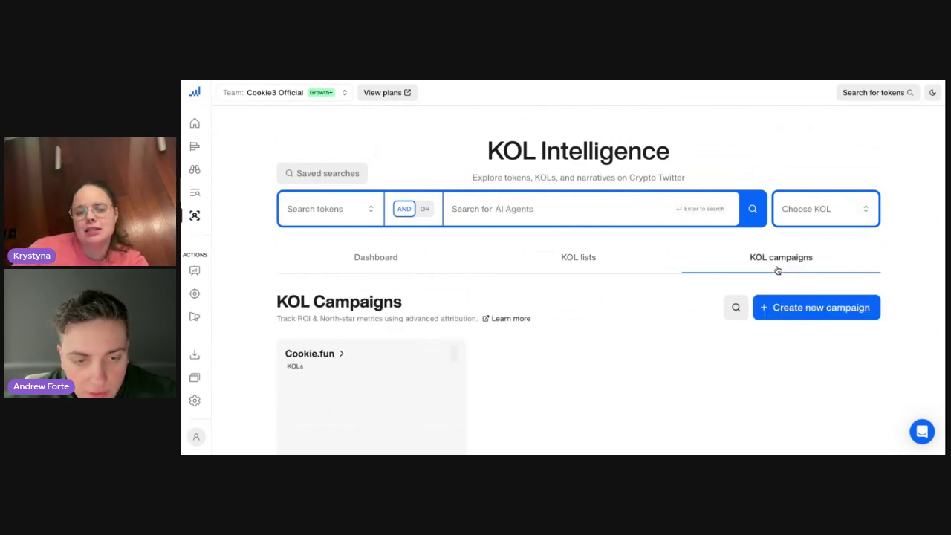
scroll(603, 334, down, 1)
scroll(603, 333, down, 2)
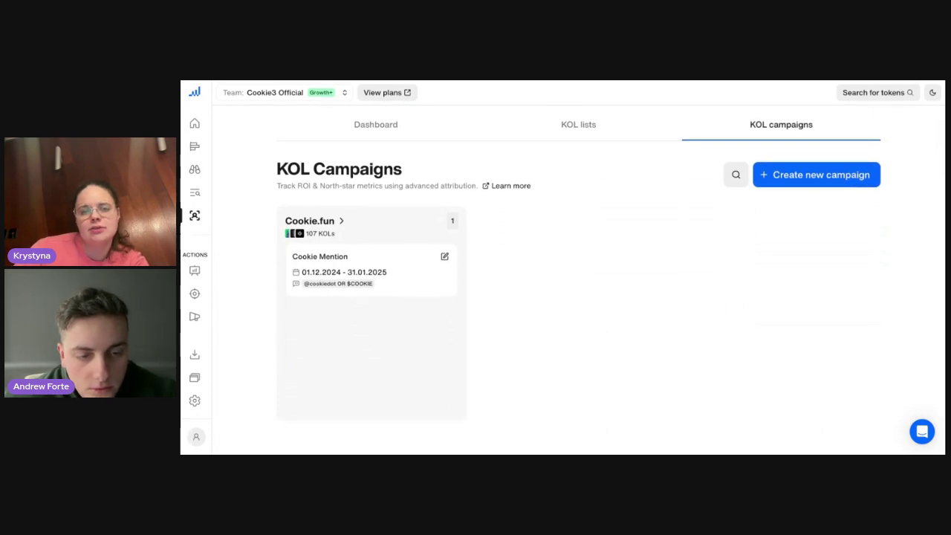
Open the setup form for a new KOL campaign and examine its name, token, website and KOL list options.
click(817, 175)
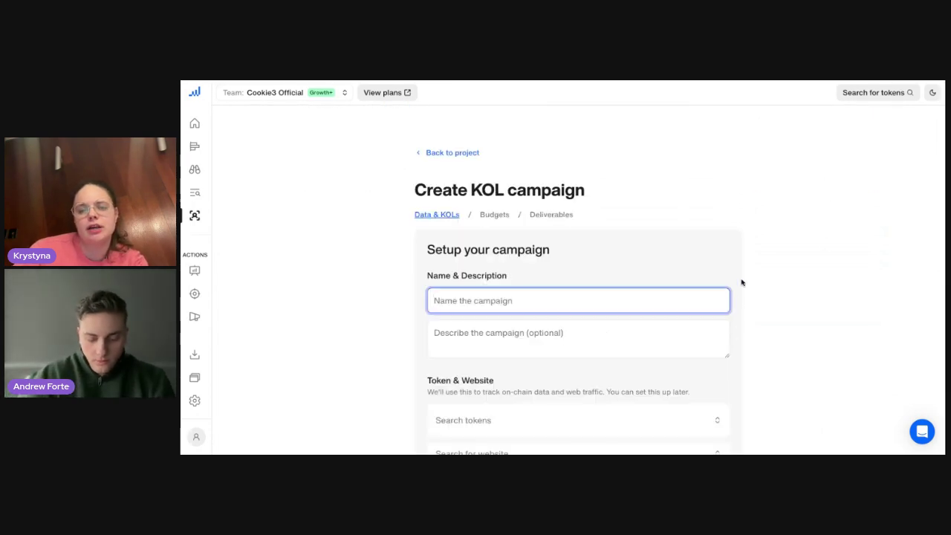
scroll(732, 332, down, 1)
scroll(731, 331, down, 2)
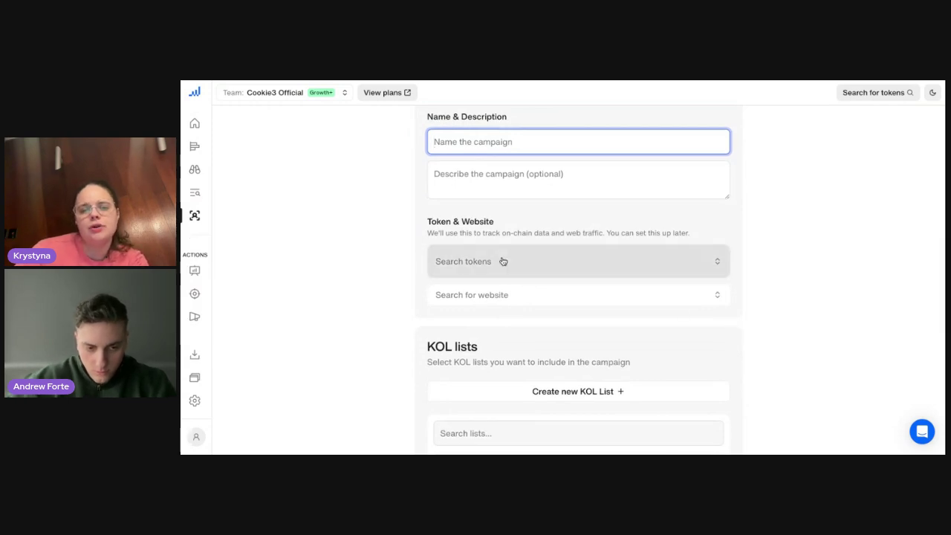
scroll(617, 236, down, 4)
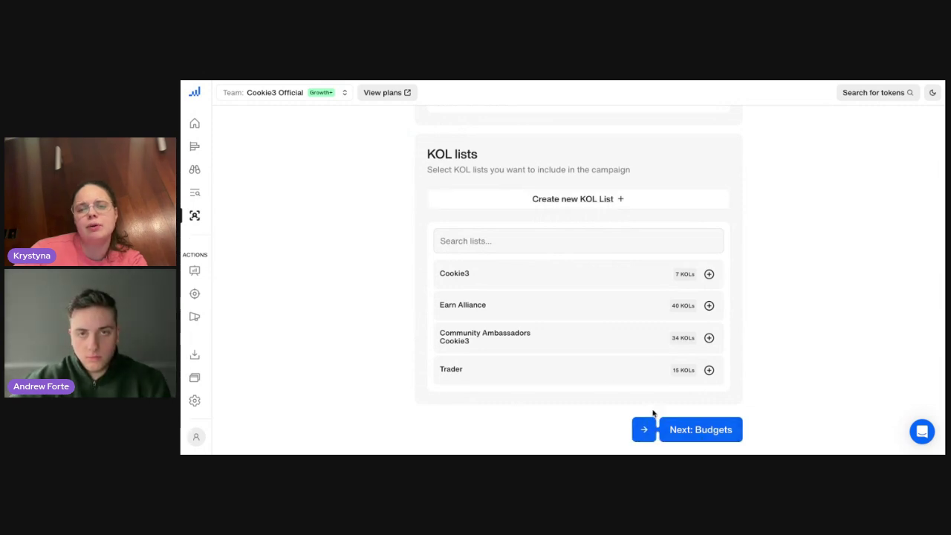
scroll(643, 307, up, 5)
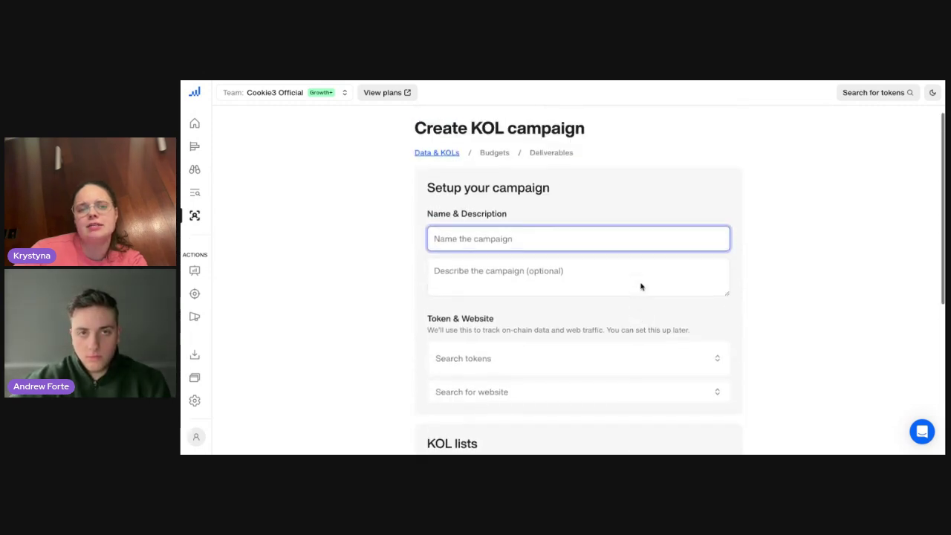
Return to the KOL Intelligence dashboard and look over its trending data, top KOLs and the tokens available for searching.
click(245, 79)
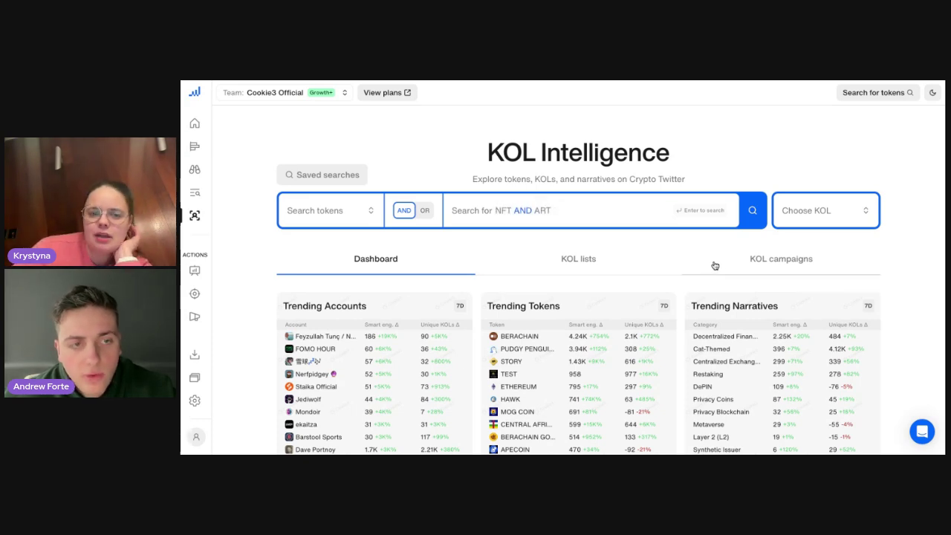
scroll(716, 268, down, 3)
scroll(715, 266, down, 8)
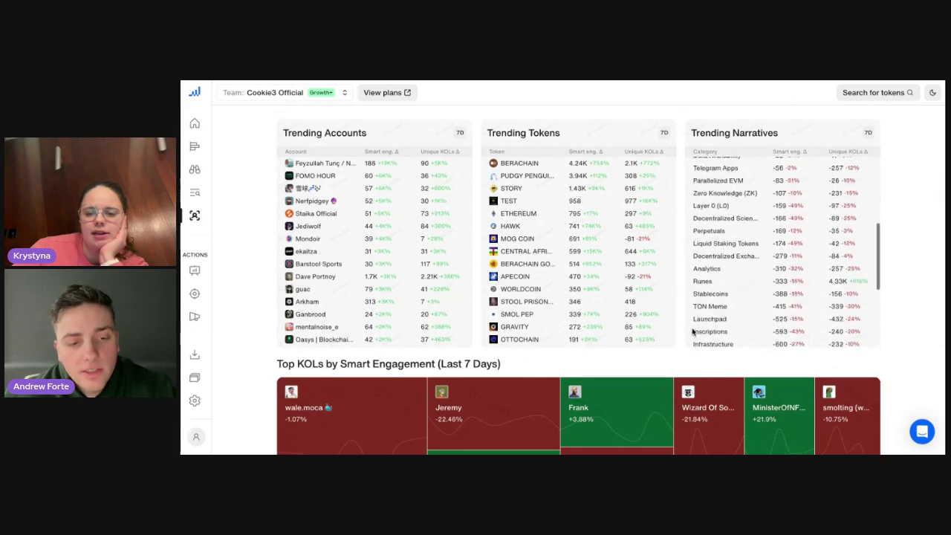
scroll(685, 373, down, 2)
scroll(685, 374, down, 2)
scroll(685, 374, up, 6)
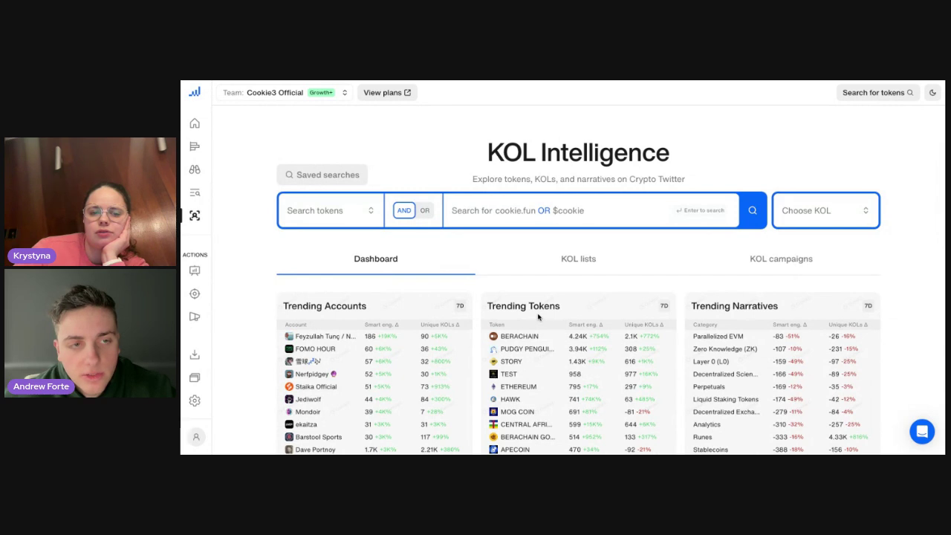
click(347, 214)
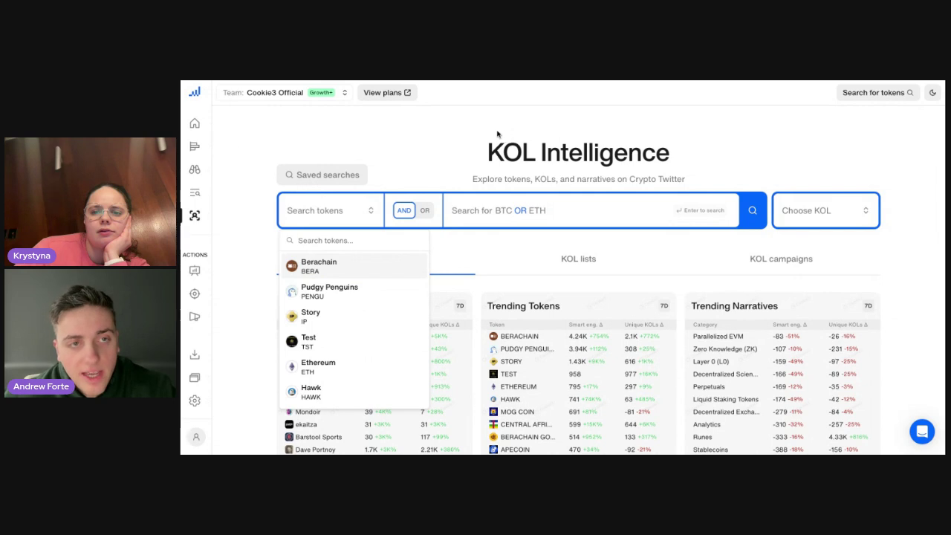
key(Escape)
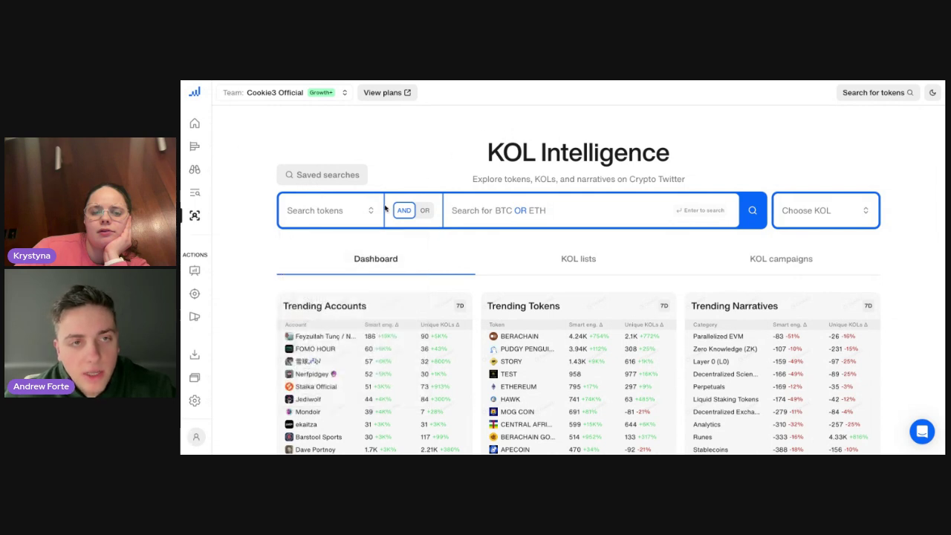
Switch to the on-chain explorer, view the uploaded CSV lists available for filtering, and expand the token holdings filter.
mouse_move(202, 187)
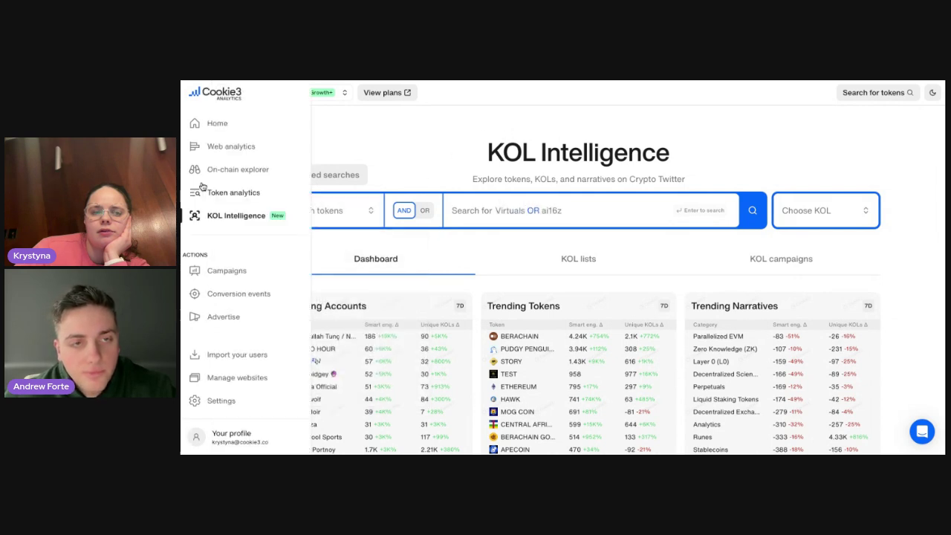
click(217, 172)
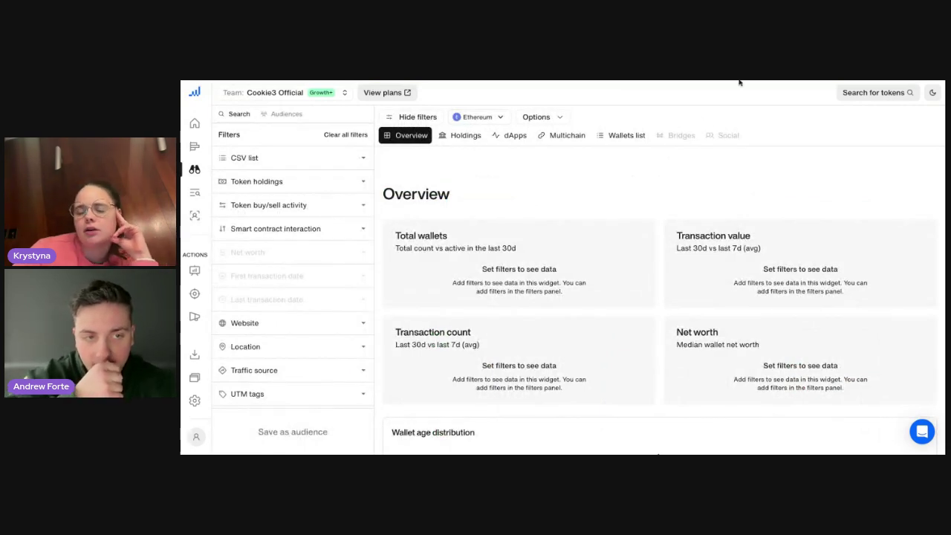
click(363, 167)
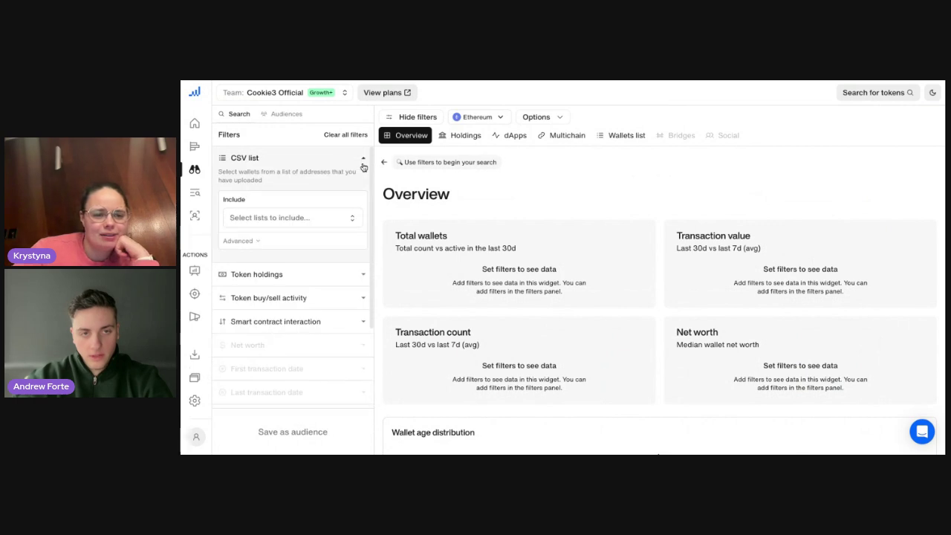
click(330, 219)
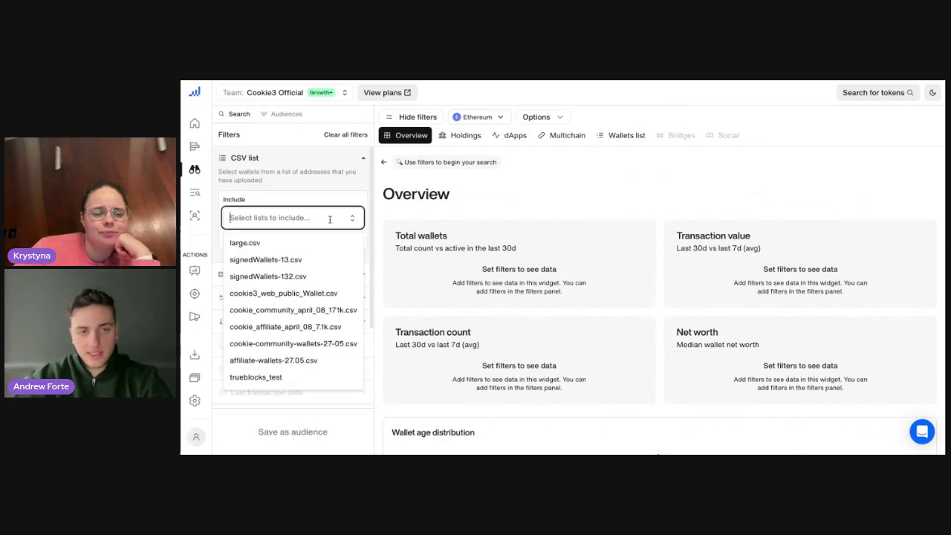
click(367, 161)
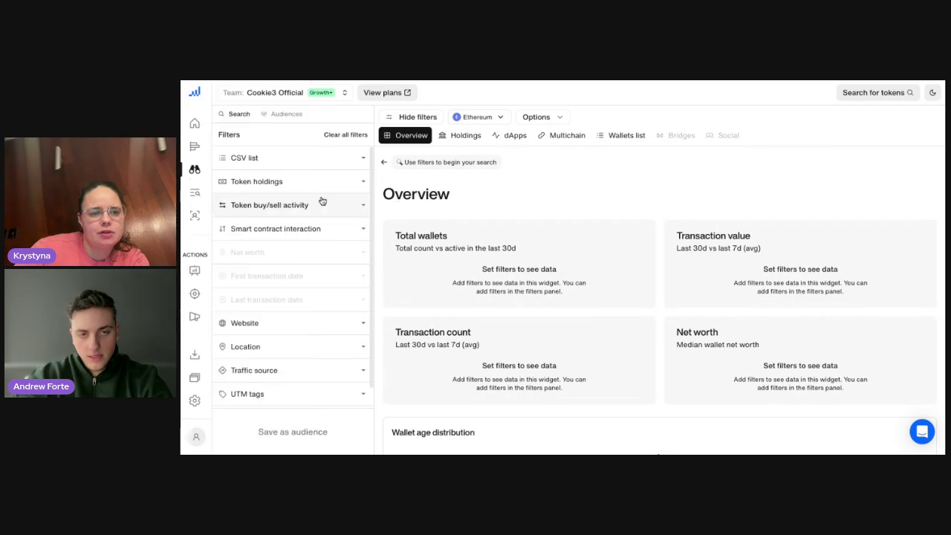
click(364, 182)
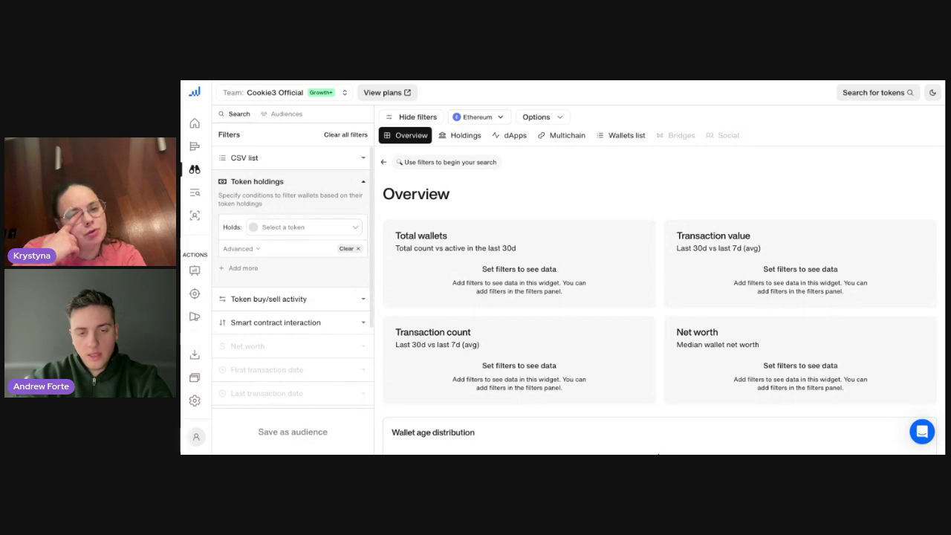
Search for "pengu" and filter the wallets by holdings of PudgyPenguins (PENGU) on Base.
click(338, 227)
text(pengu)
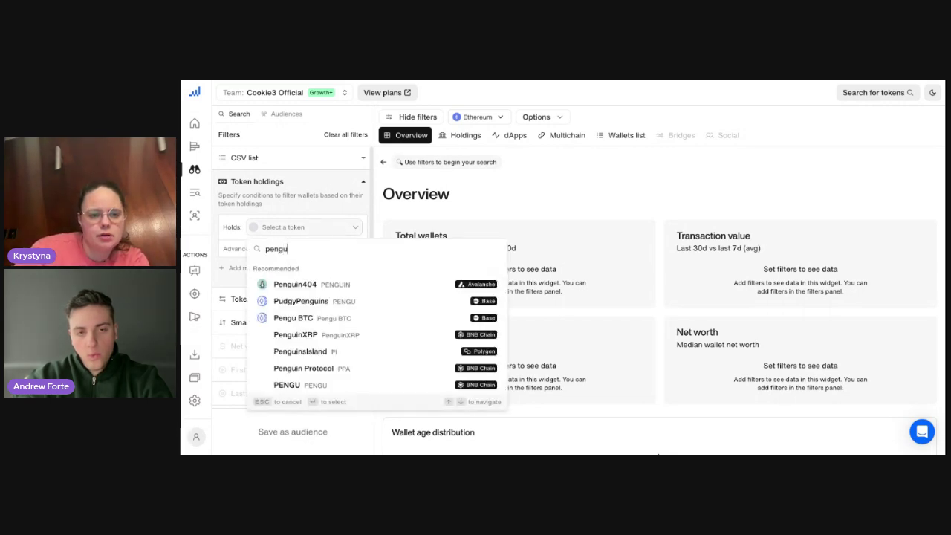
click(381, 304)
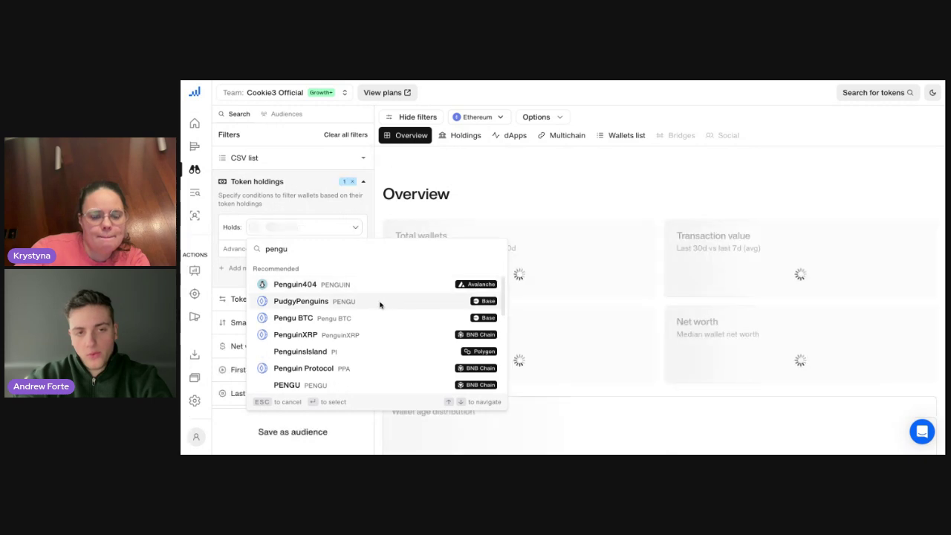
click(554, 164)
scroll(478, 299, down, 1)
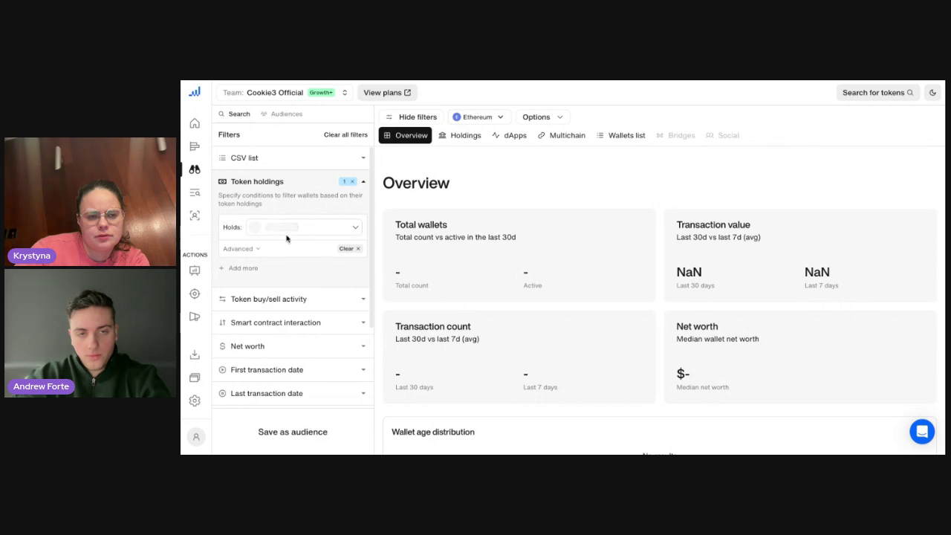
Search the holdings tokens again for "pengu" and look through the alternative matches.
click(318, 230)
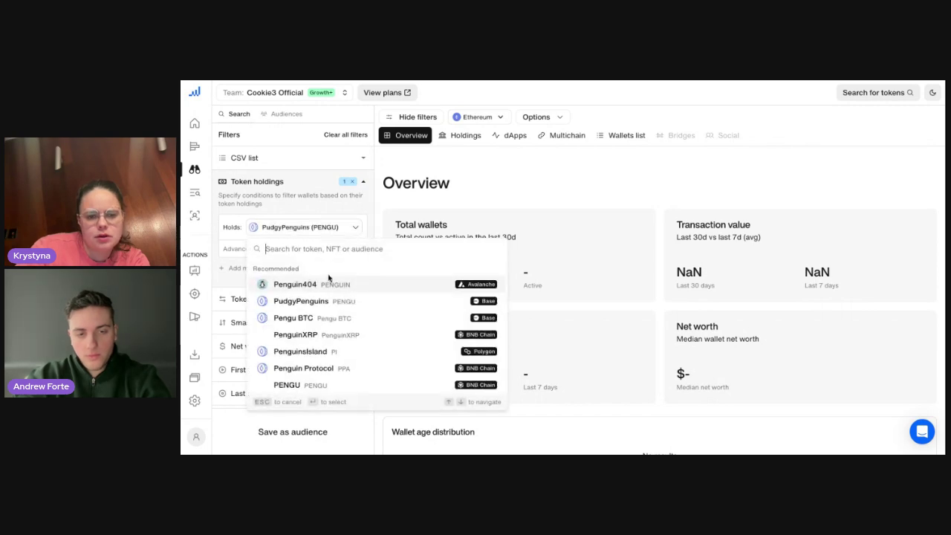
text(pen)
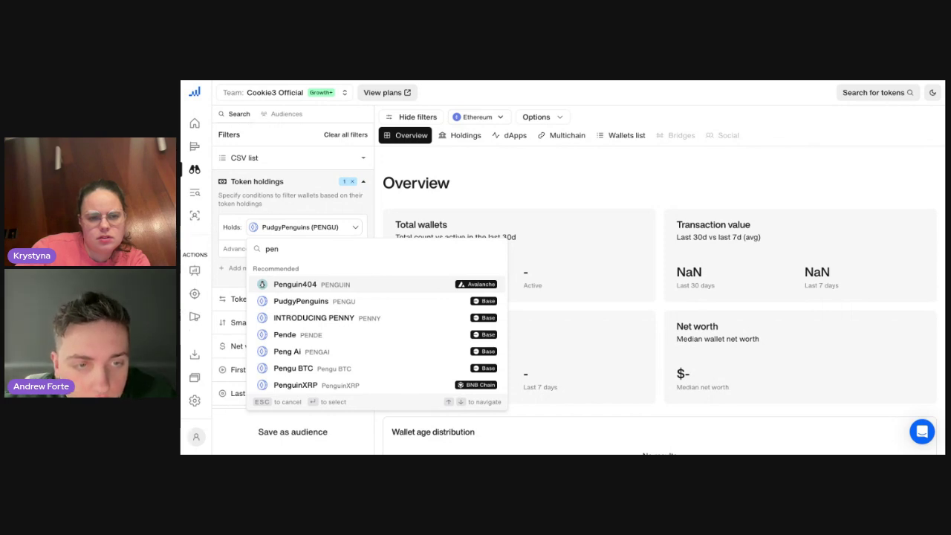
text(u)
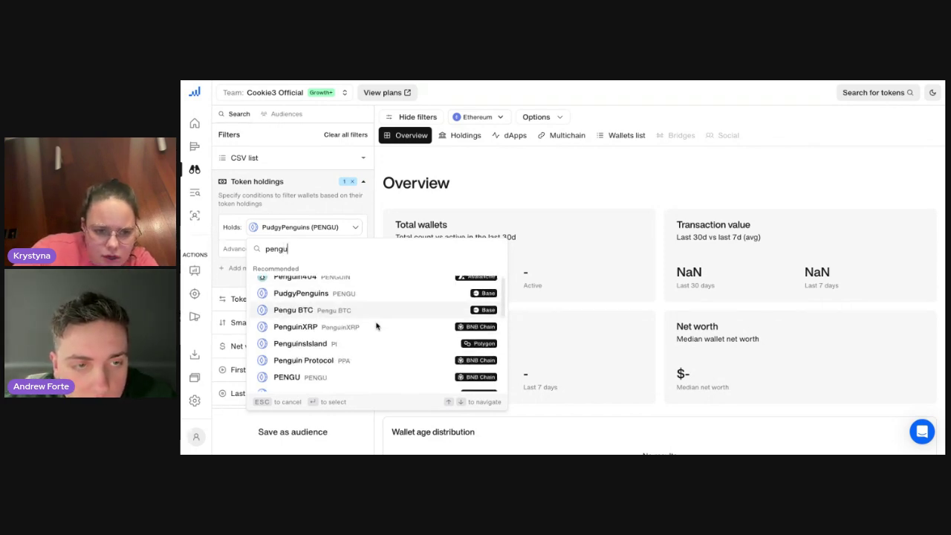
scroll(376, 325, down, 2)
scroll(376, 324, up, 2)
scroll(376, 324, down, 2)
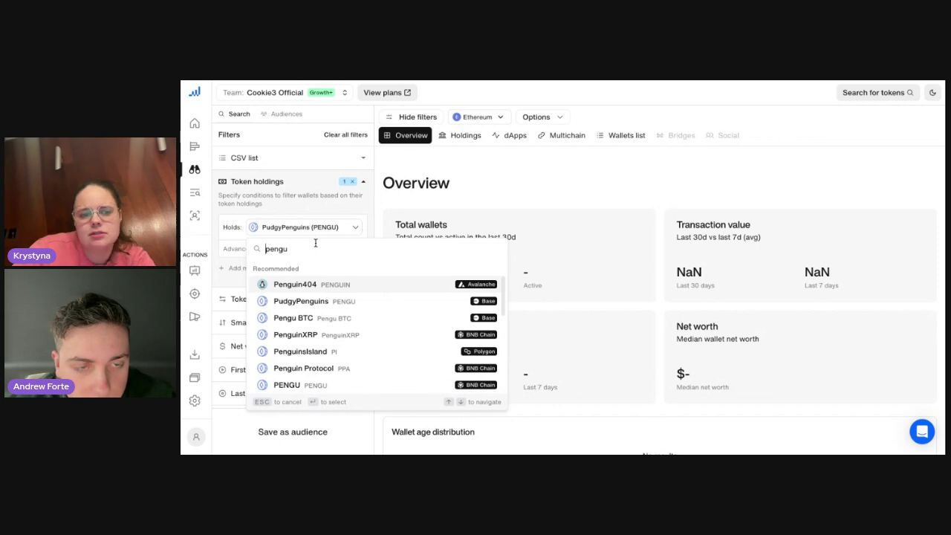
mouse_move(208, 246)
Clear the token search, set the holdings filter to Aave Token (AAVE) on Ethereum, and view the wallet overview.
key(BackSpace)
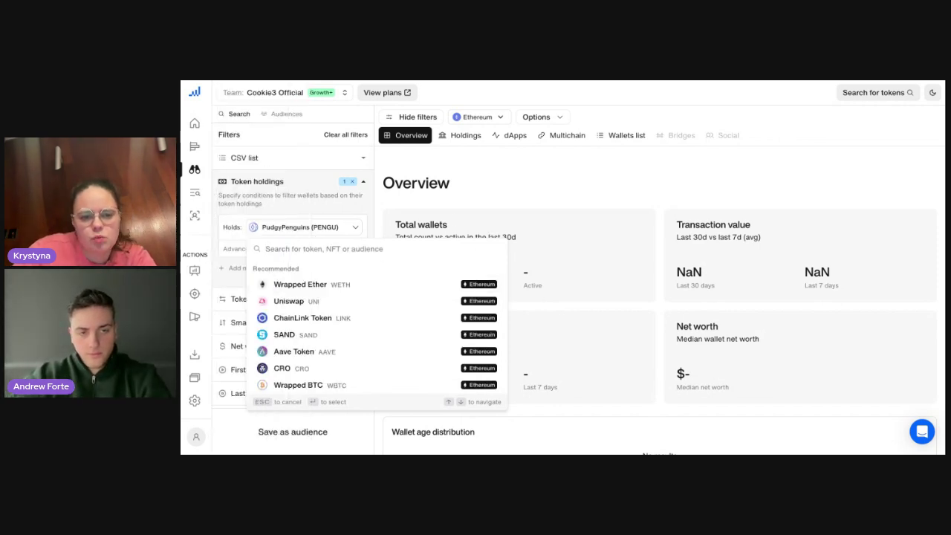
scroll(399, 293, down, 3)
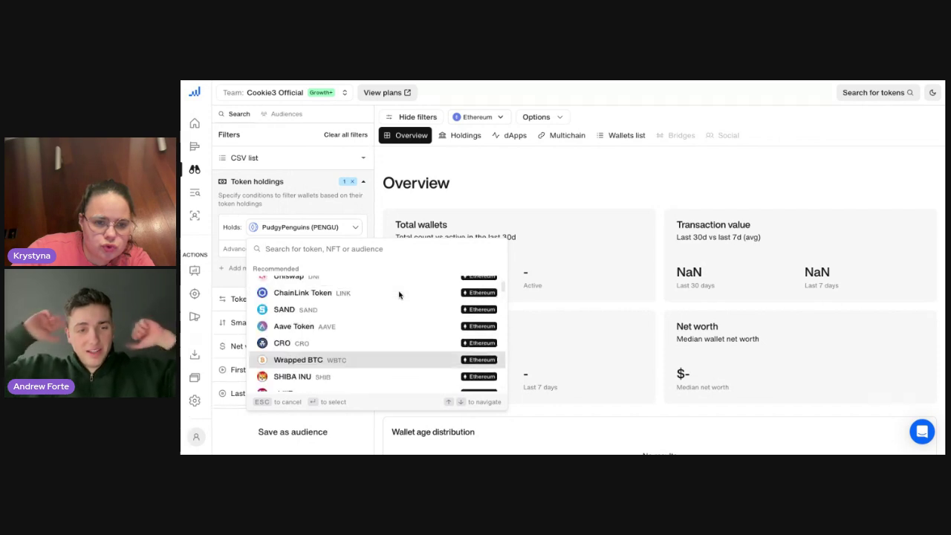
scroll(398, 295, up, 3)
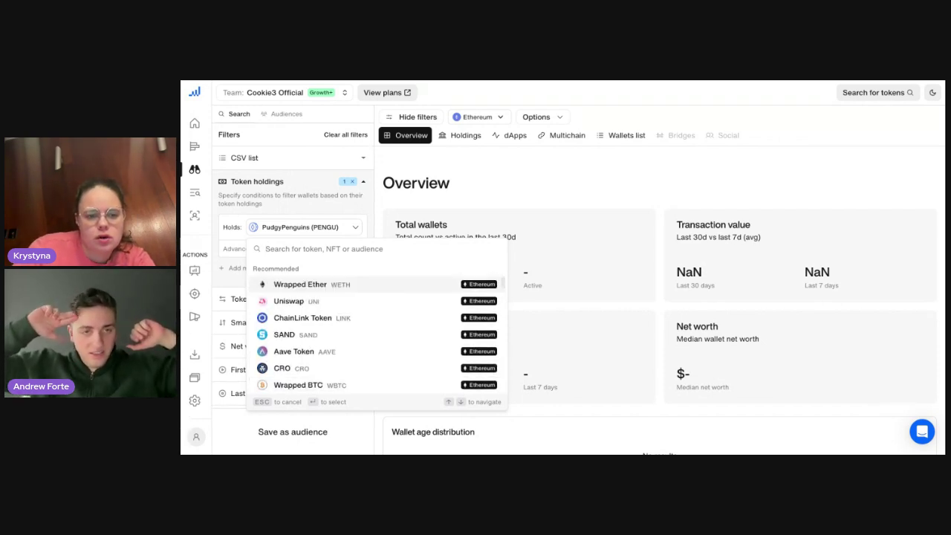
click(341, 353)
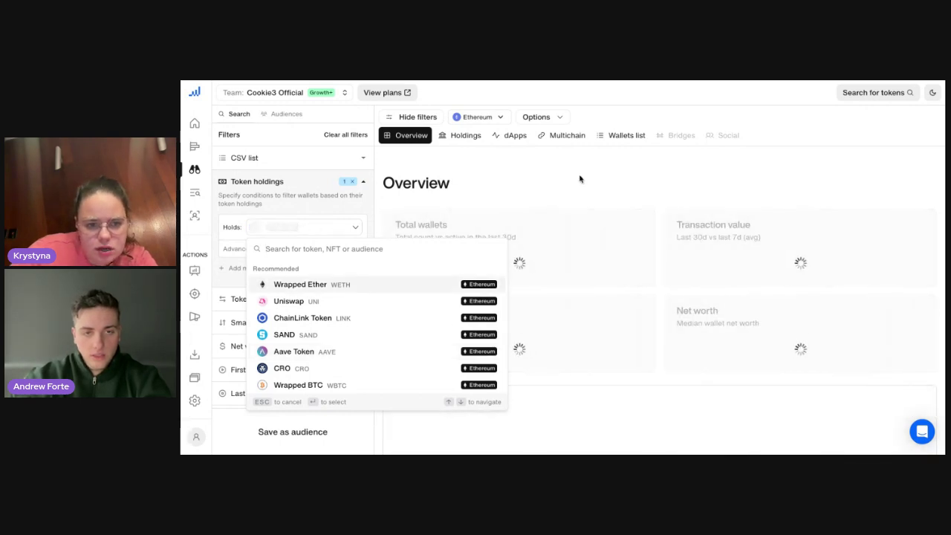
click(527, 169)
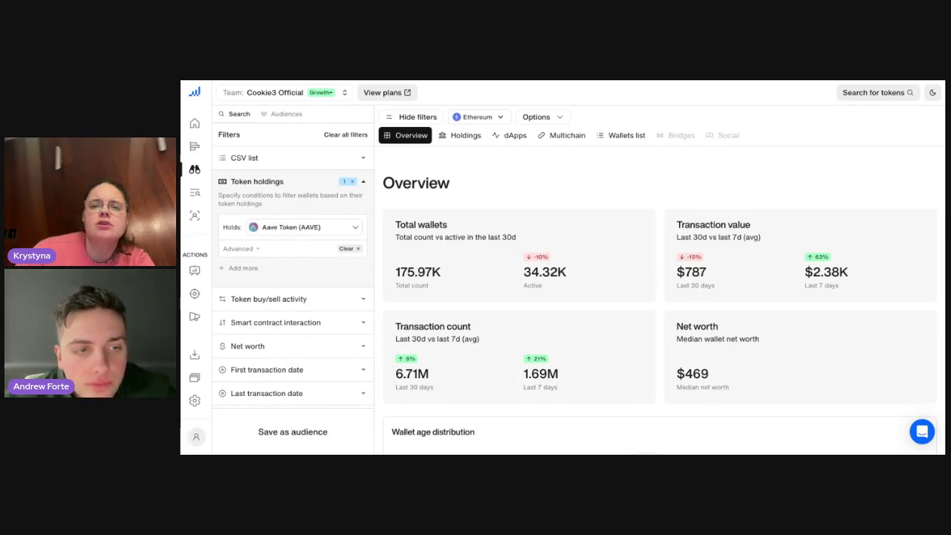
scroll(660, 298, down, 2)
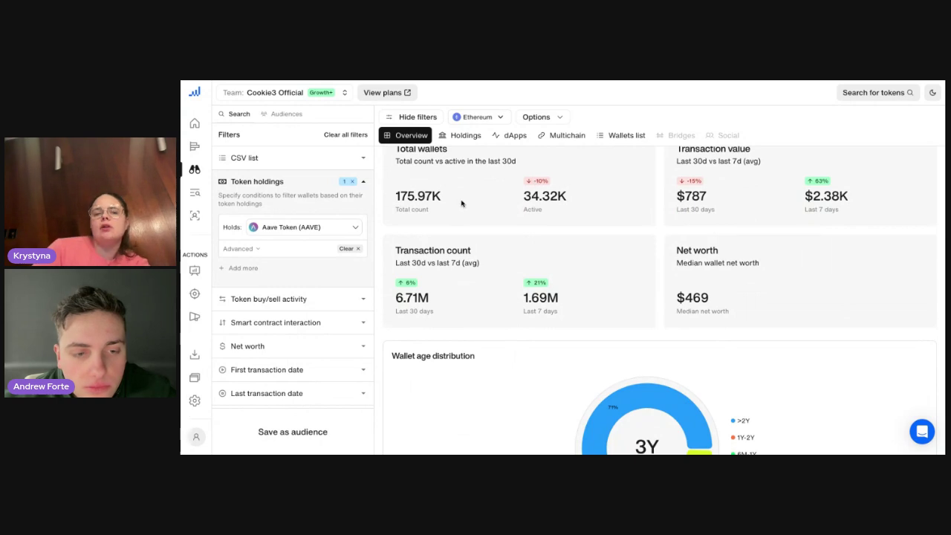
scroll(460, 201, up, 1)
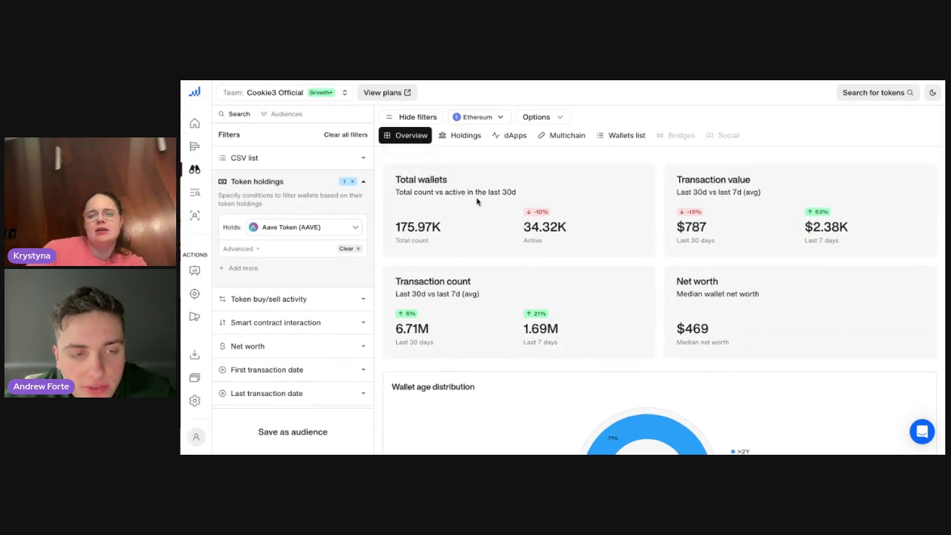
Examine the active and total wallet counts for the AAVE holders in the overview.
drag(524, 226, 614, 234)
drag(393, 226, 593, 231)
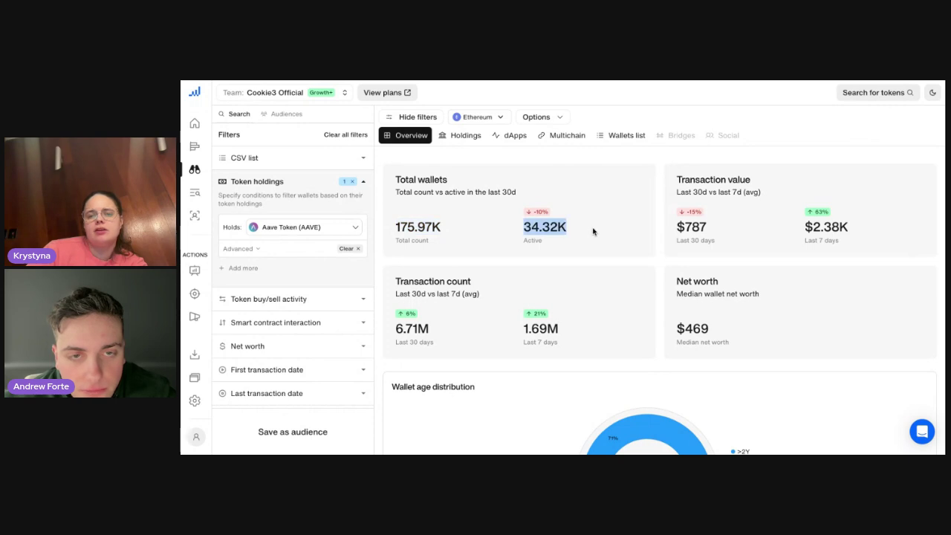
drag(395, 227, 471, 238)
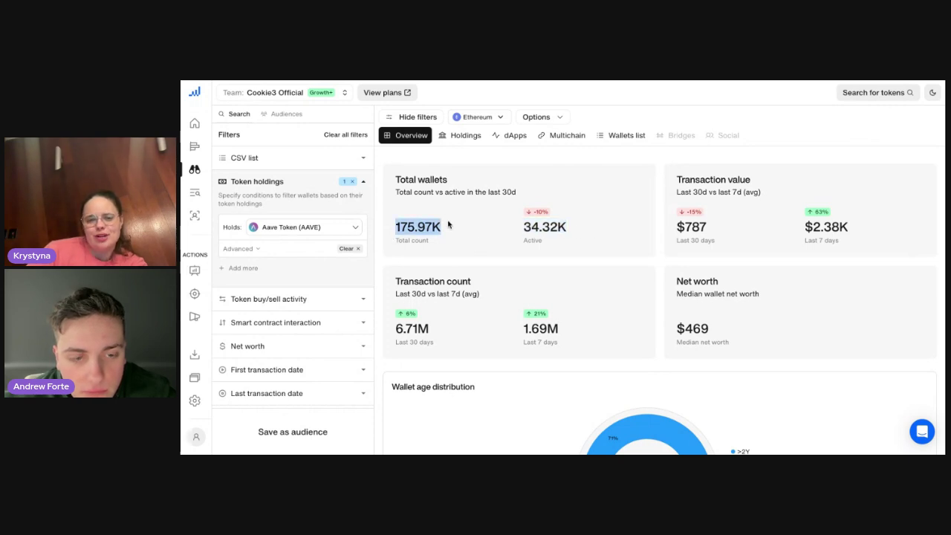
click(433, 202)
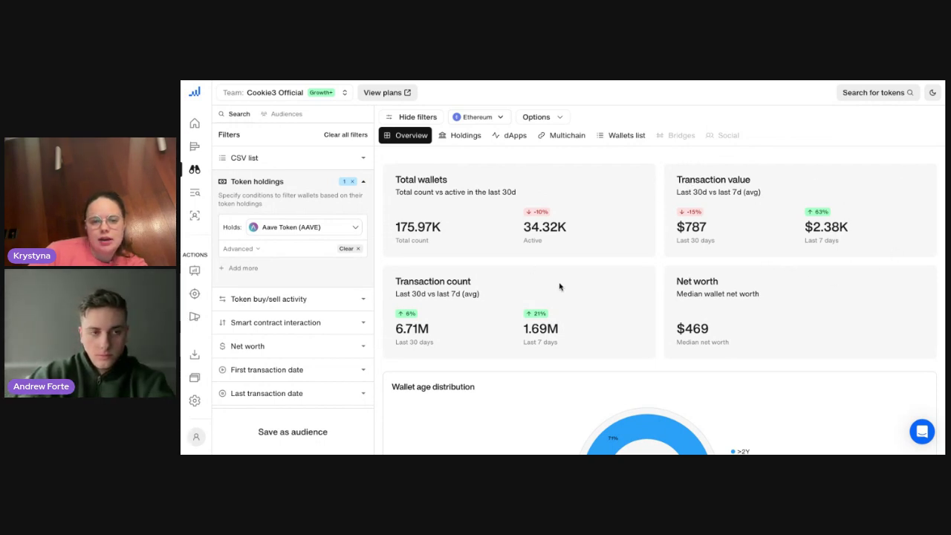
View the AAVE holders' holdings, from the value per asset type and transaction chart to the popular tokens and NFT collections.
scroll(520, 245, up, 1)
click(455, 134)
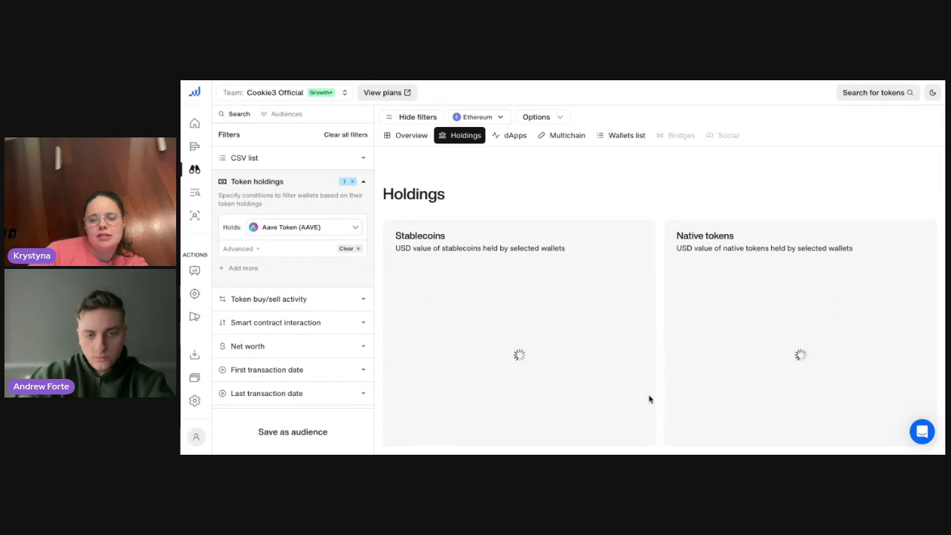
scroll(649, 396, down, 1)
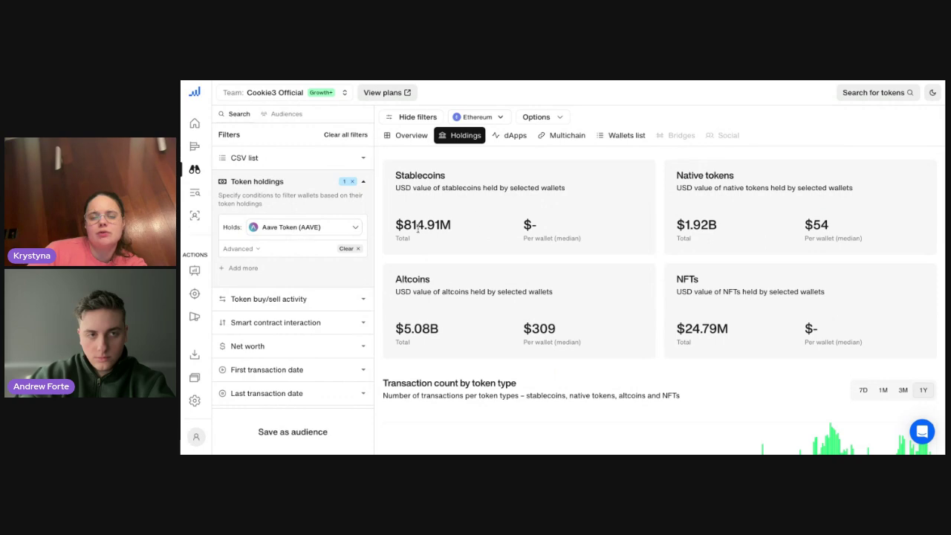
scroll(740, 230, down, 3)
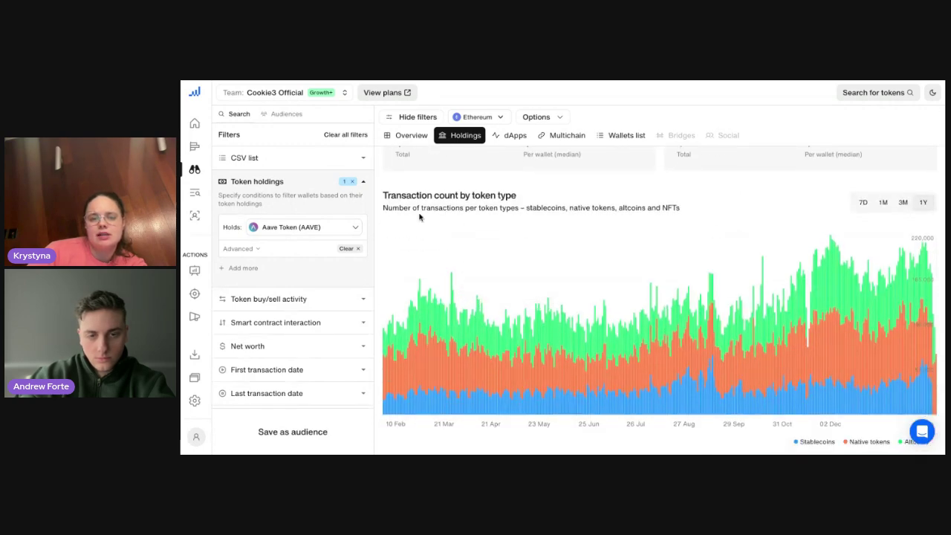
scroll(454, 349, down, 5)
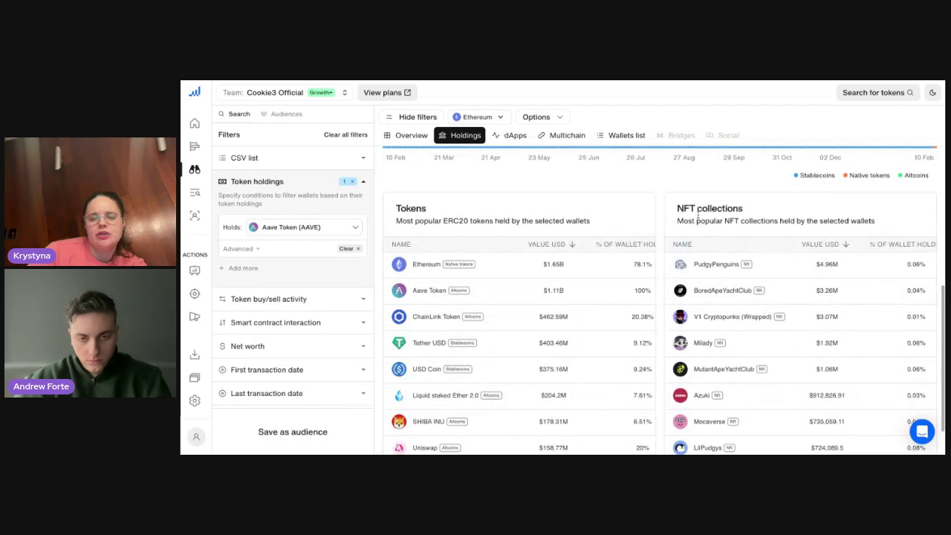
scroll(717, 342, down, 1)
scroll(718, 343, up, 1)
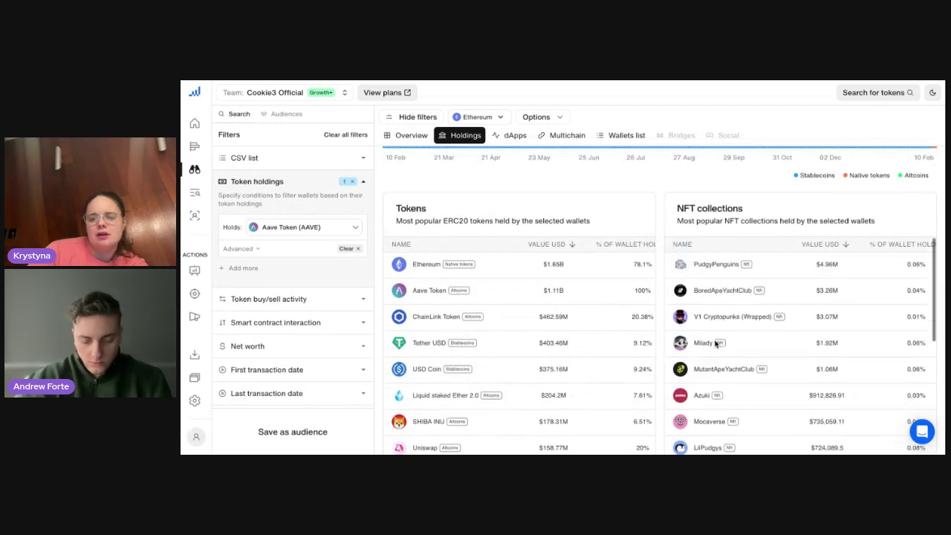
Examine the top entries of the NFT collections and Tokens tables, highlighting PudgyPenguins and Ethereum.
drag(692, 264, 780, 263)
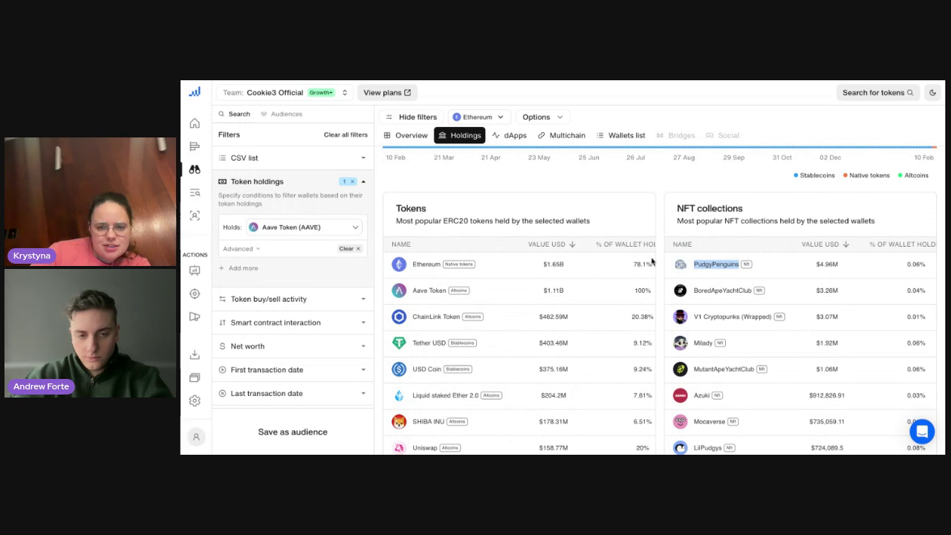
scroll(658, 272, down, 1)
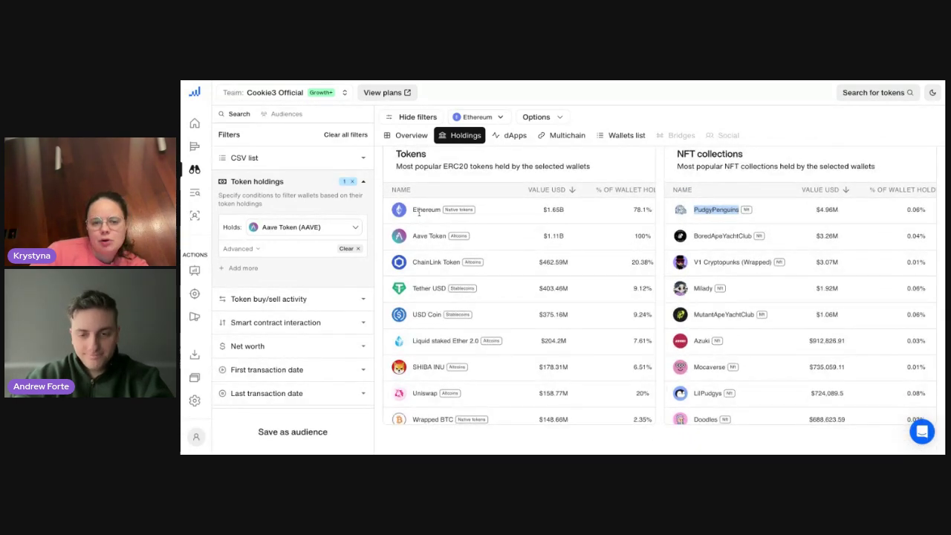
drag(413, 211, 444, 211)
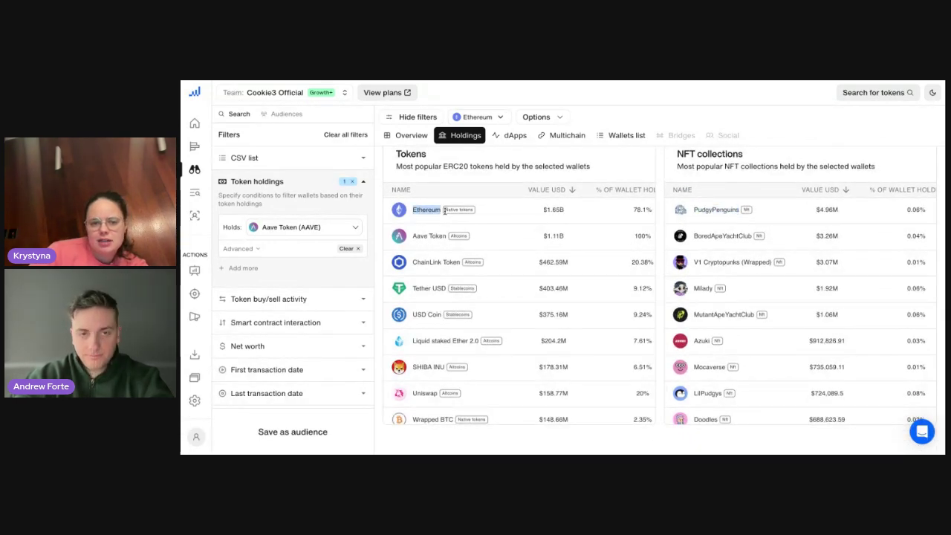
scroll(433, 334, down, 3)
scroll(430, 336, up, 1)
scroll(429, 337, up, 2)
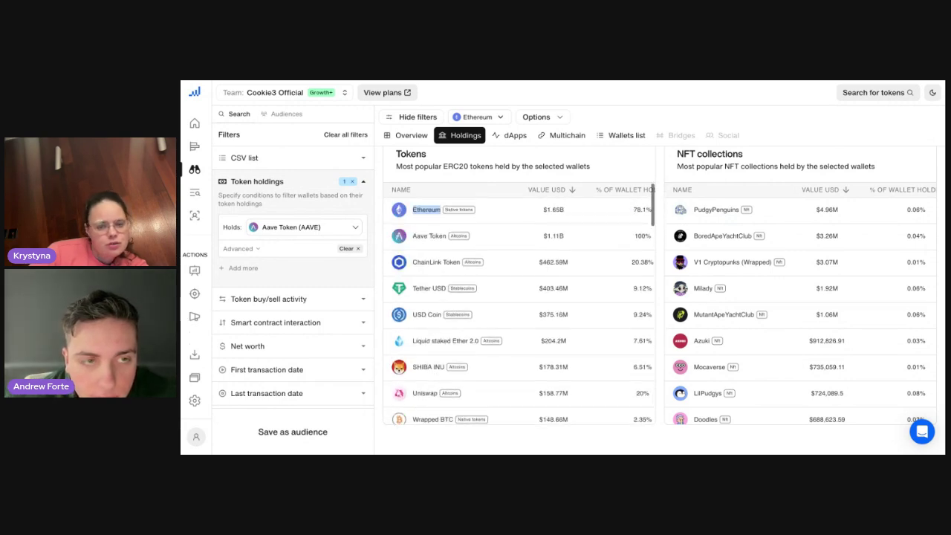
View the dApps used by the AAVE holders, examining the category breakdown and the most popular dApps by volume.
click(514, 135)
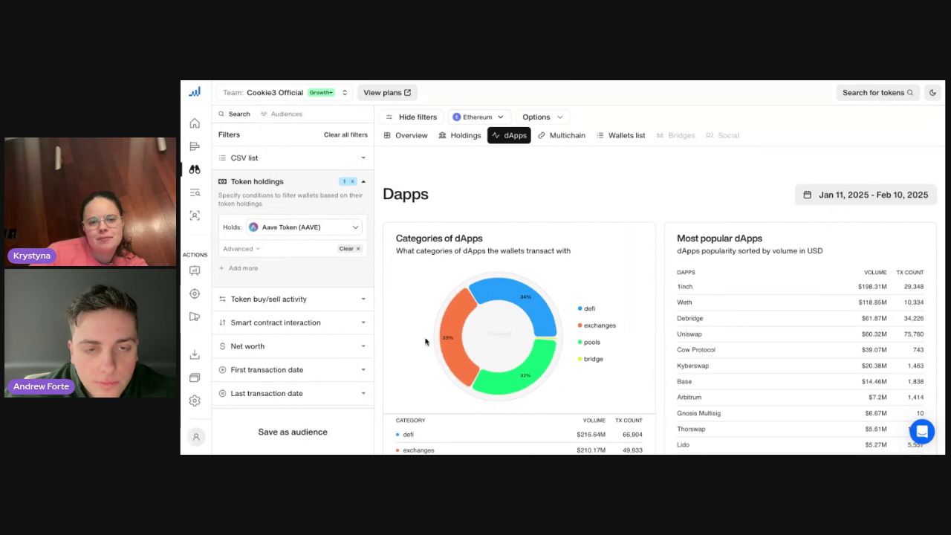
scroll(584, 396, down, 4)
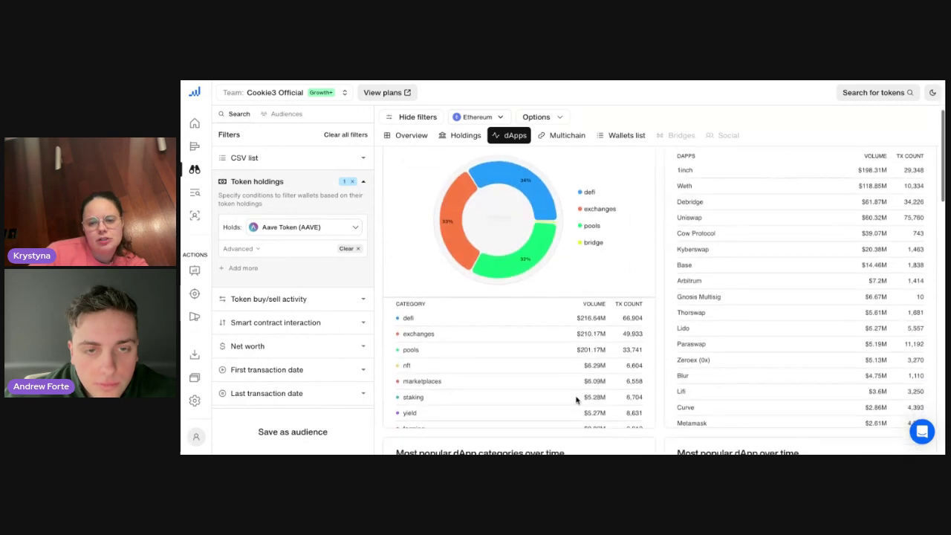
scroll(578, 396, up, 3)
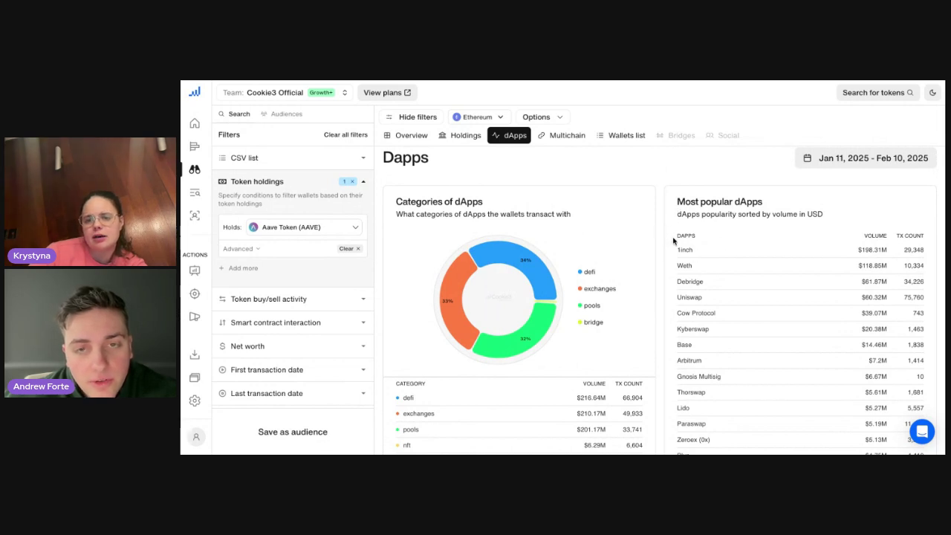
drag(677, 253, 813, 251)
click(784, 264)
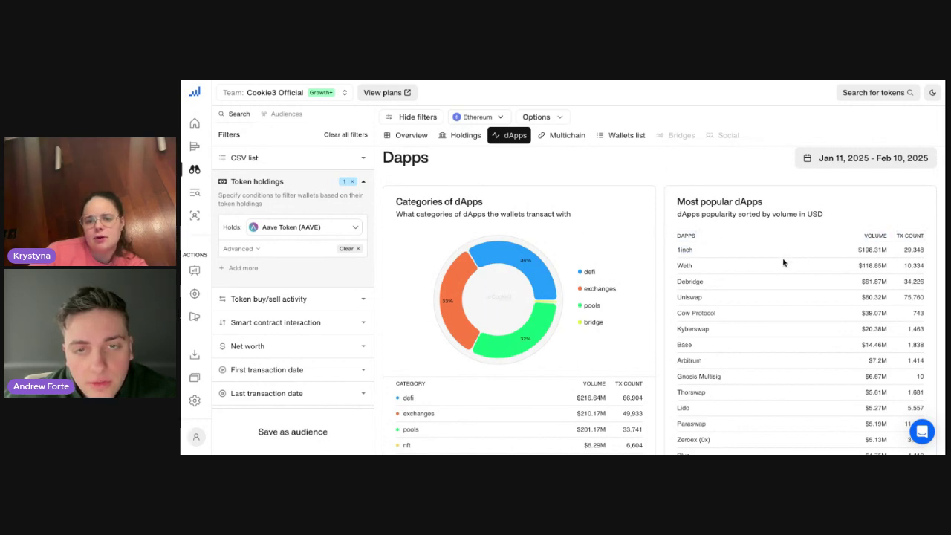
View the wallets' multichain activity, including the available chains, transaction volume and active users by chain, and the charts over time.
click(579, 139)
click(501, 119)
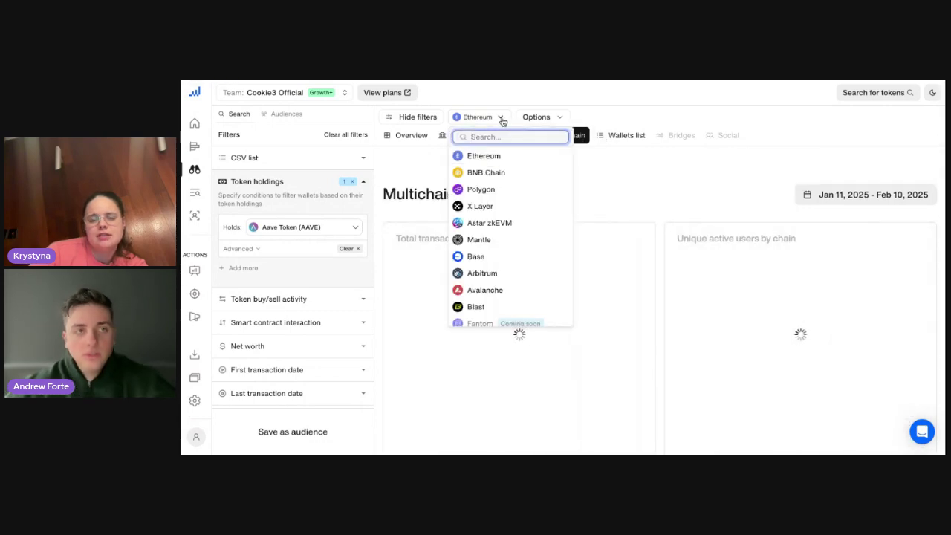
click(679, 91)
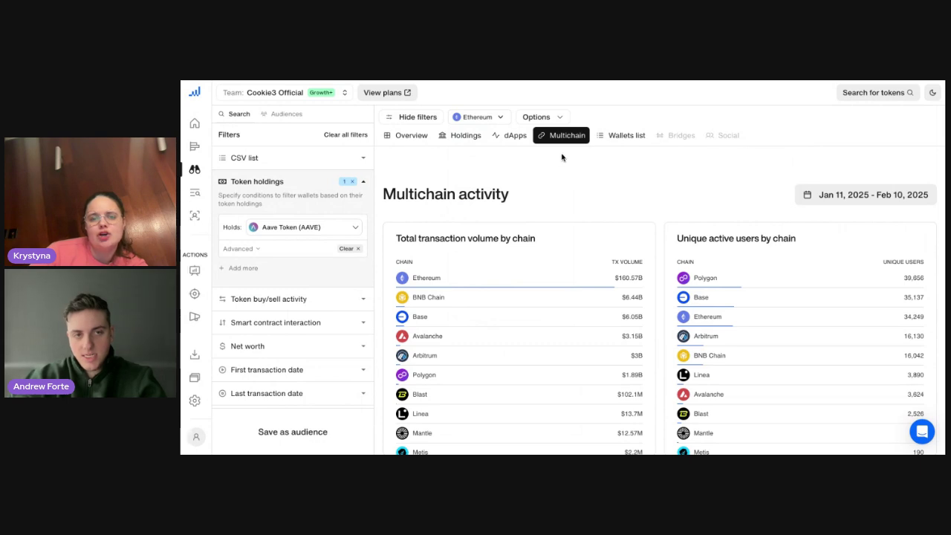
scroll(593, 300, down, 1)
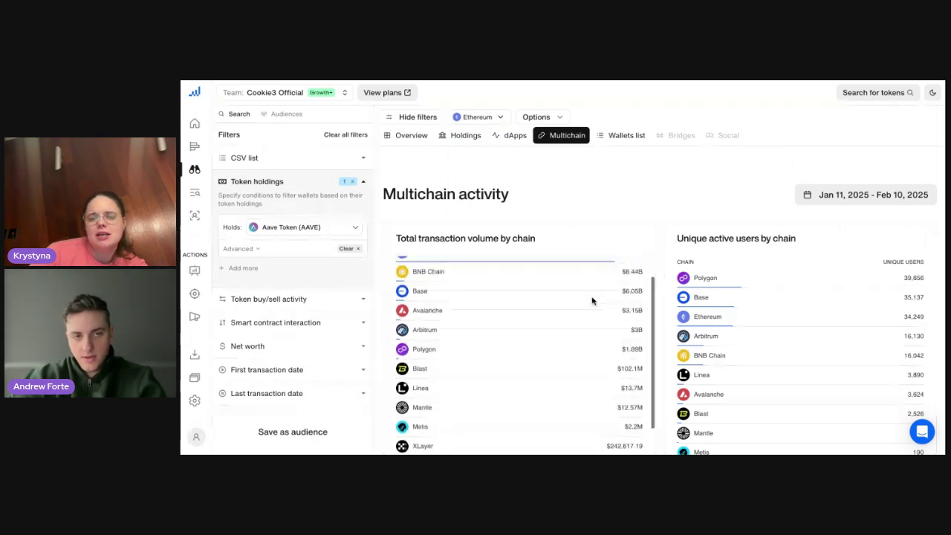
scroll(593, 300, up, 1)
scroll(696, 185, down, 1)
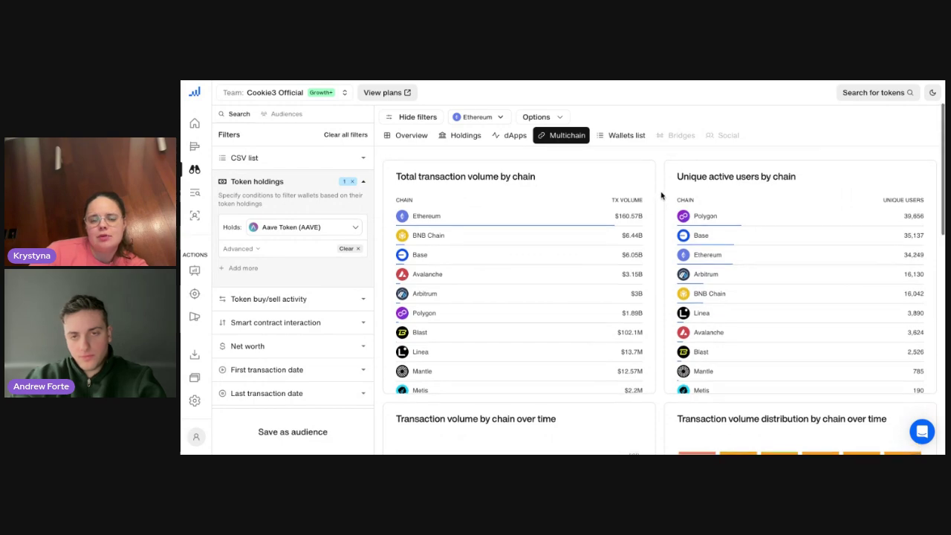
scroll(662, 195, down, 5)
scroll(631, 131, up, 6)
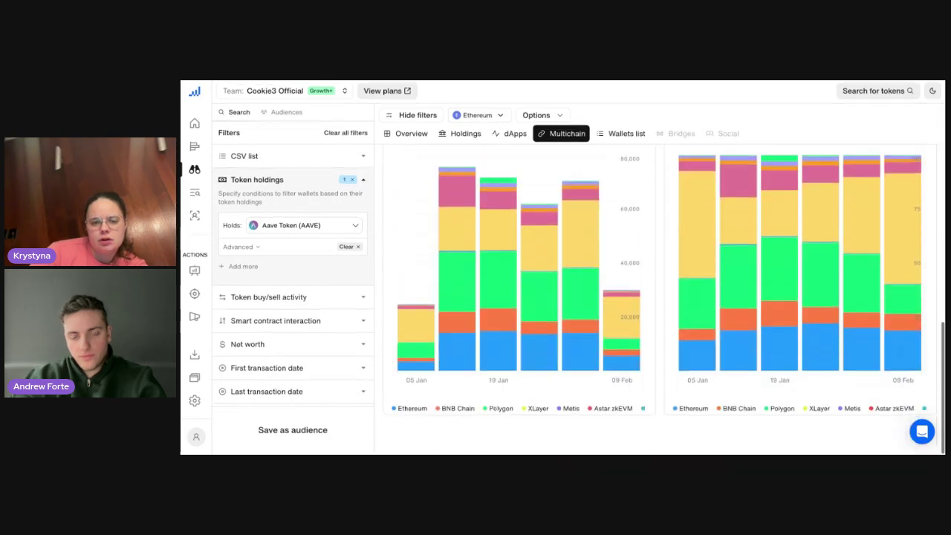
Show the list of individual wallets and add a second, empty token condition to the token holdings filter.
click(628, 135)
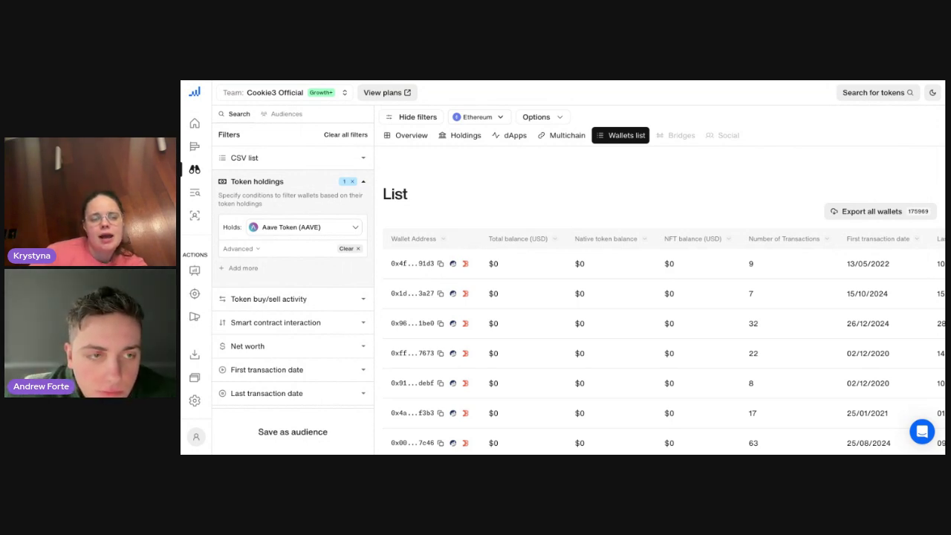
click(350, 300)
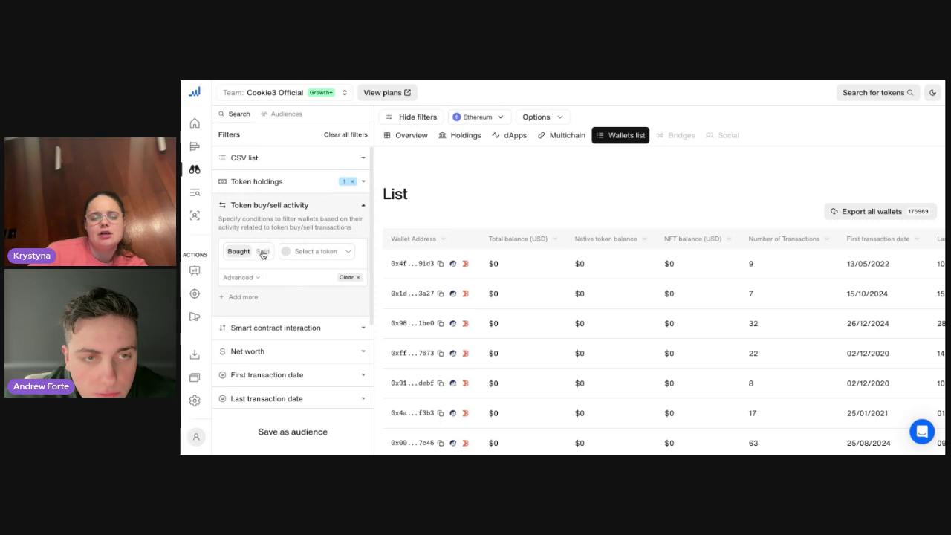
click(314, 182)
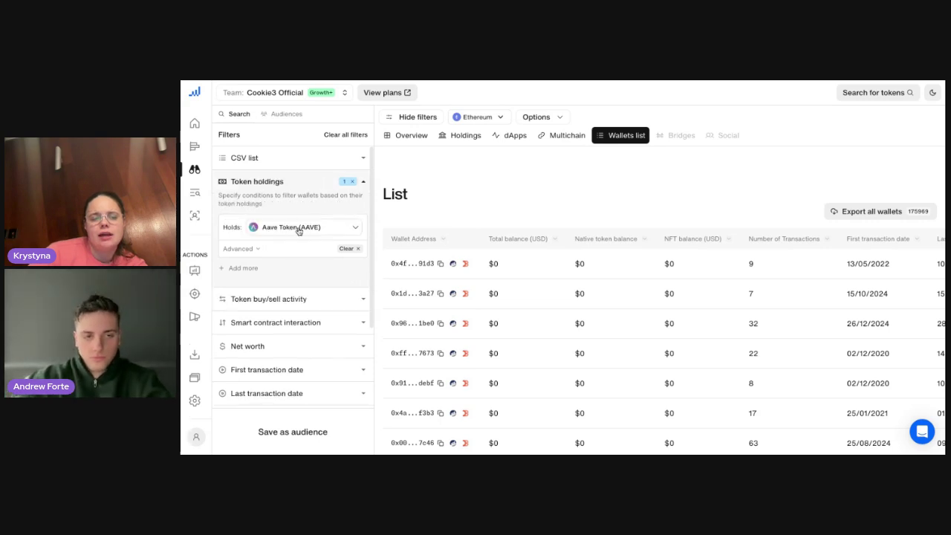
click(248, 269)
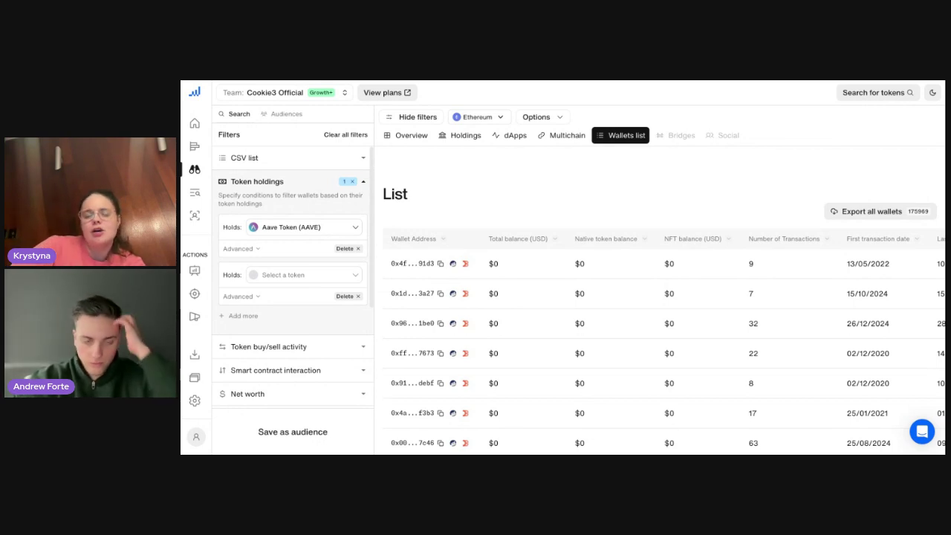
Set the token buy/sell activity filter to Sold and expand its advanced date and amount conditions, keeping the amount comparison at More.
click(327, 347)
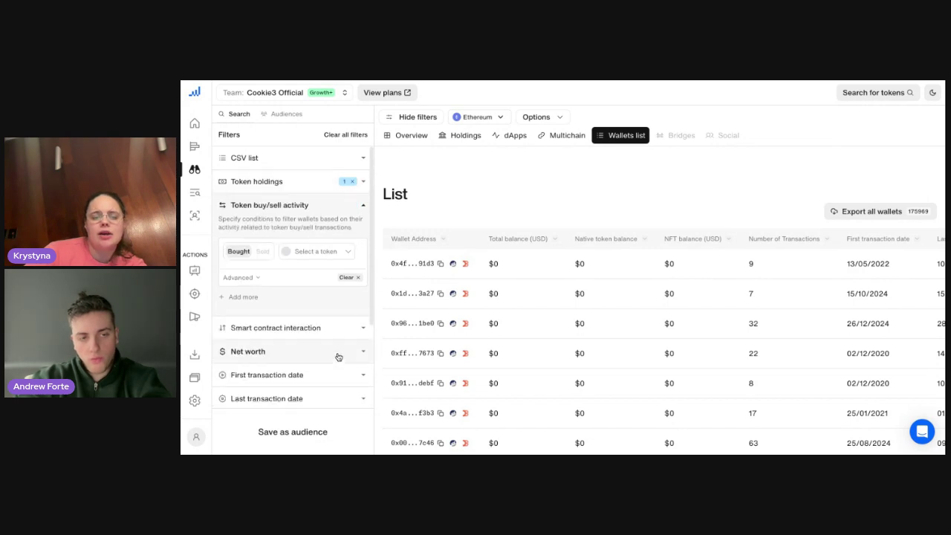
click(263, 252)
click(304, 254)
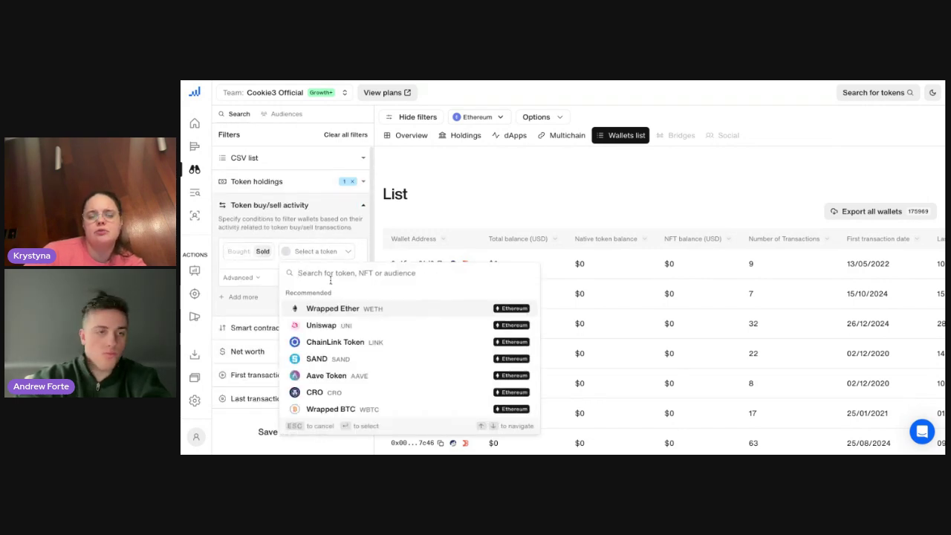
click(258, 317)
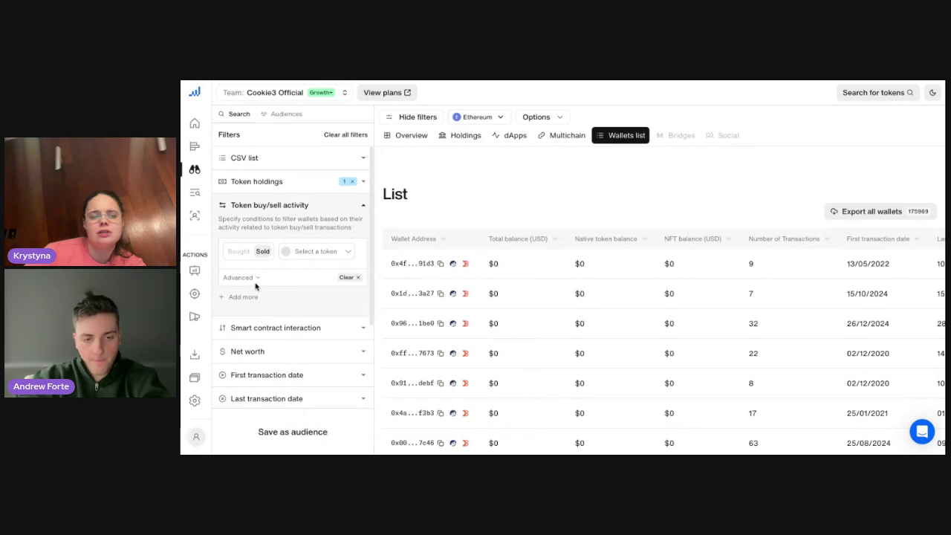
click(256, 279)
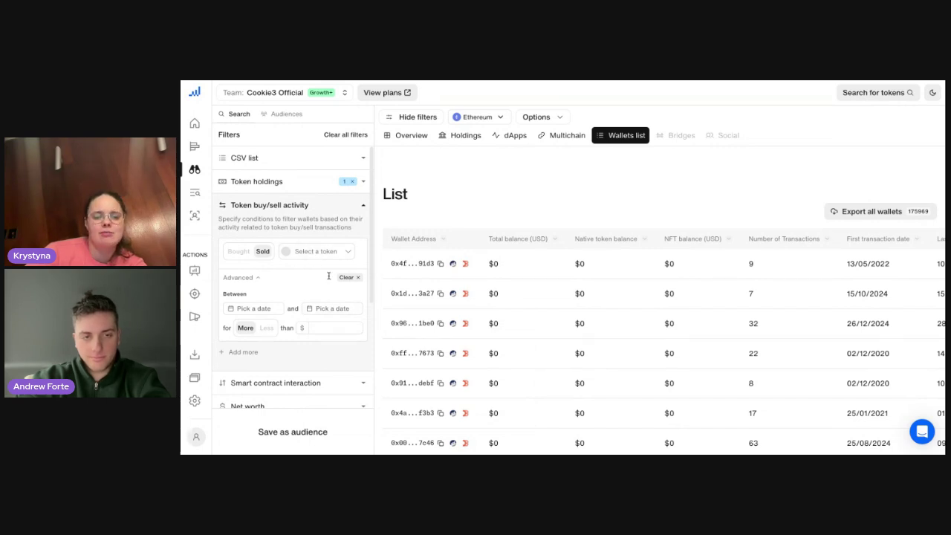
click(268, 334)
click(249, 332)
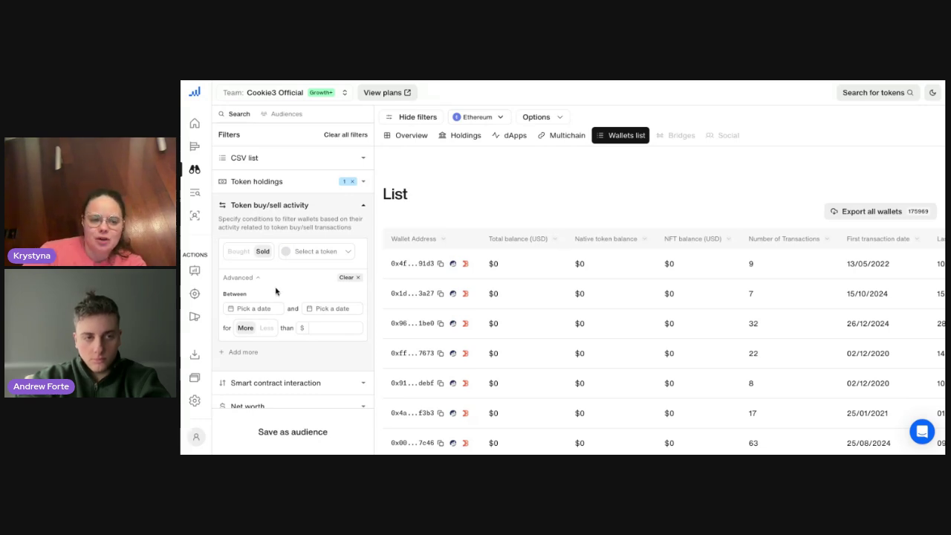
Expand the smart contract interaction filter and look through its options and the remaining filter categories.
scroll(278, 298, down, 2)
click(304, 290)
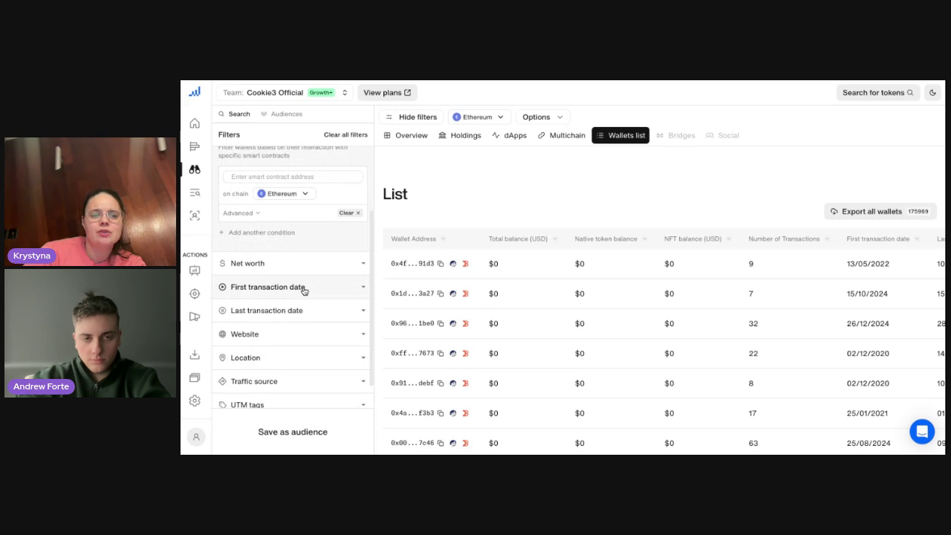
scroll(246, 207, up, 3)
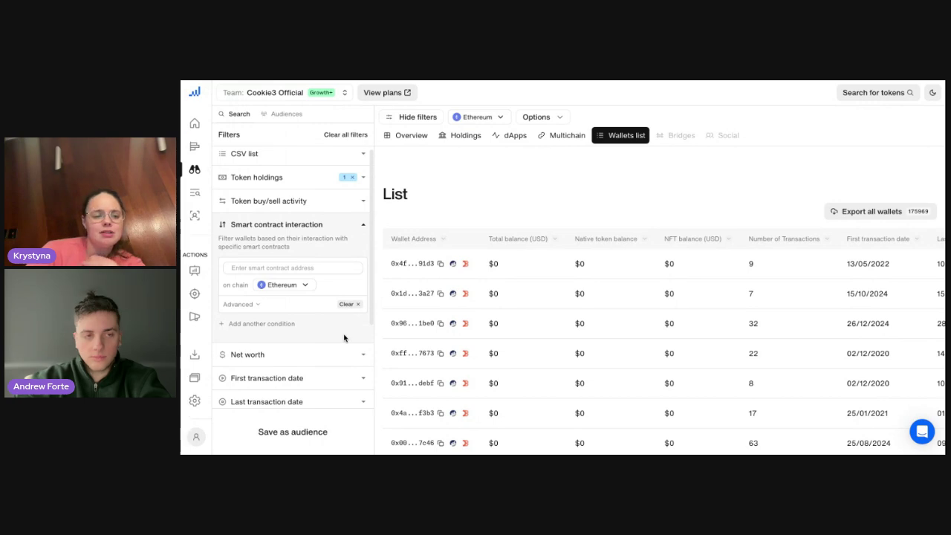
scroll(342, 335, down, 2)
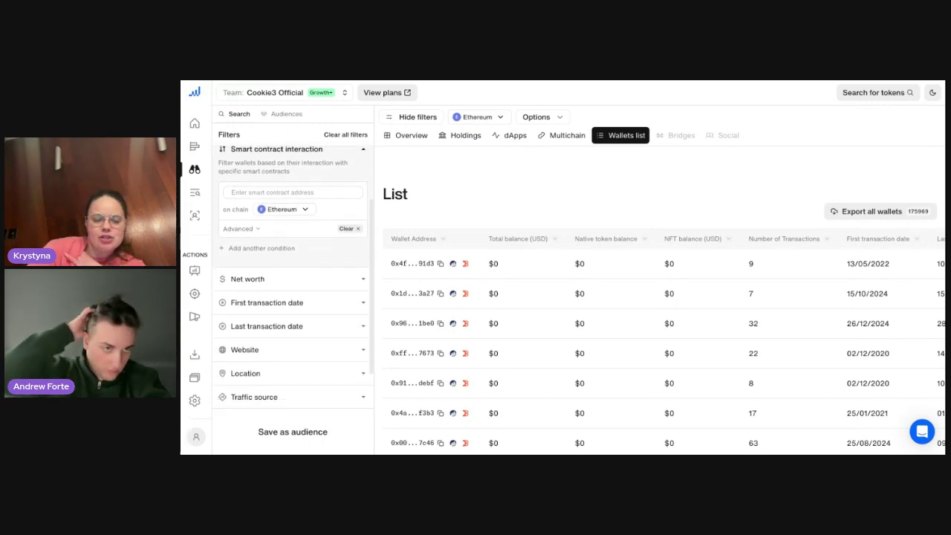
scroll(359, 279, down, 1)
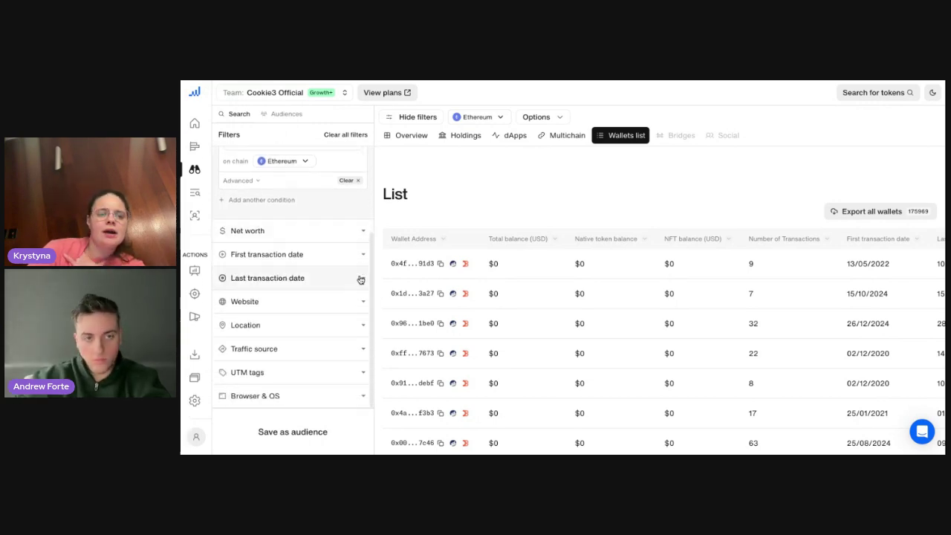
View the website visits filter, collapse it, and expand the net worth filter to view its conditions.
click(361, 300)
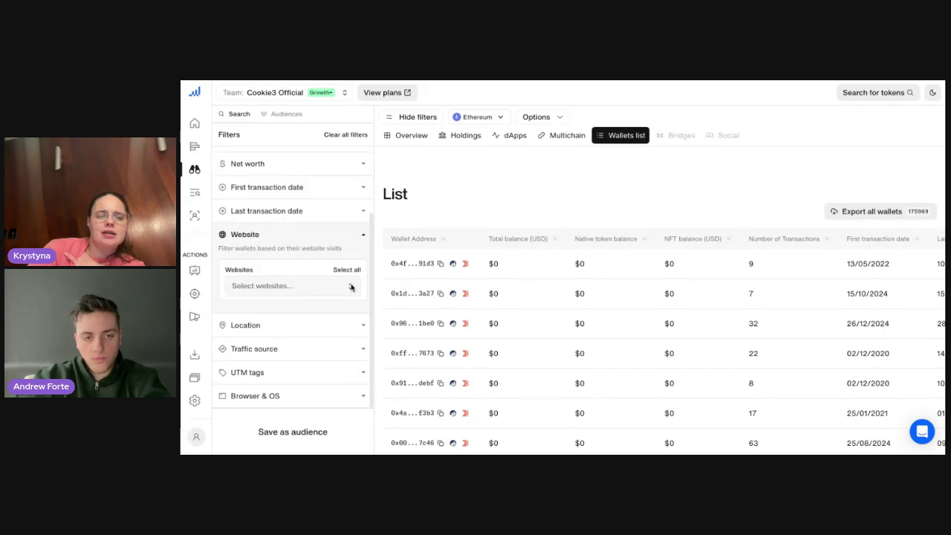
click(359, 237)
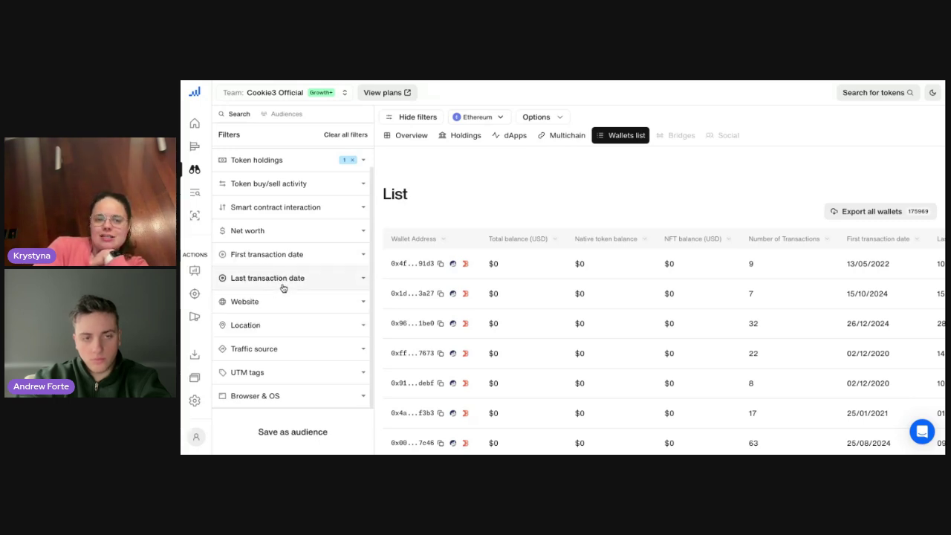
click(354, 230)
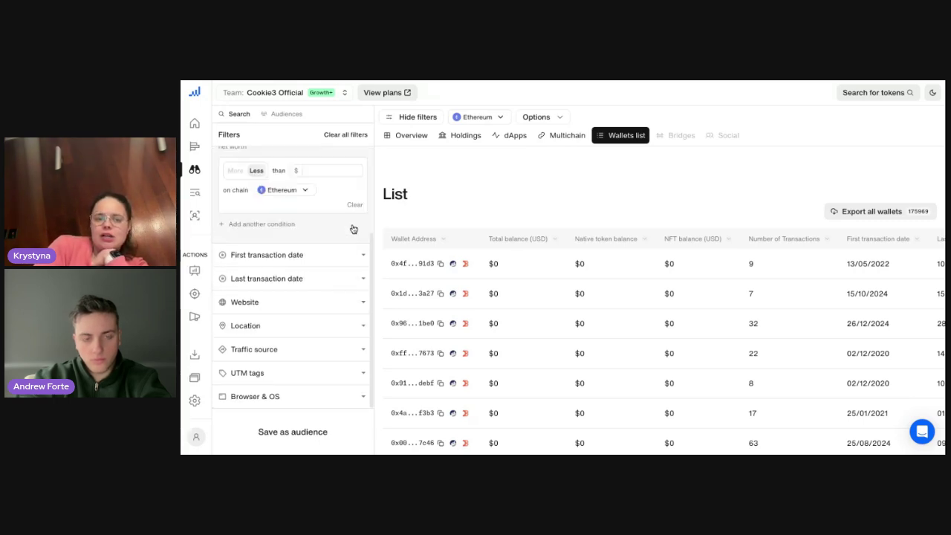
scroll(349, 245, up, 3)
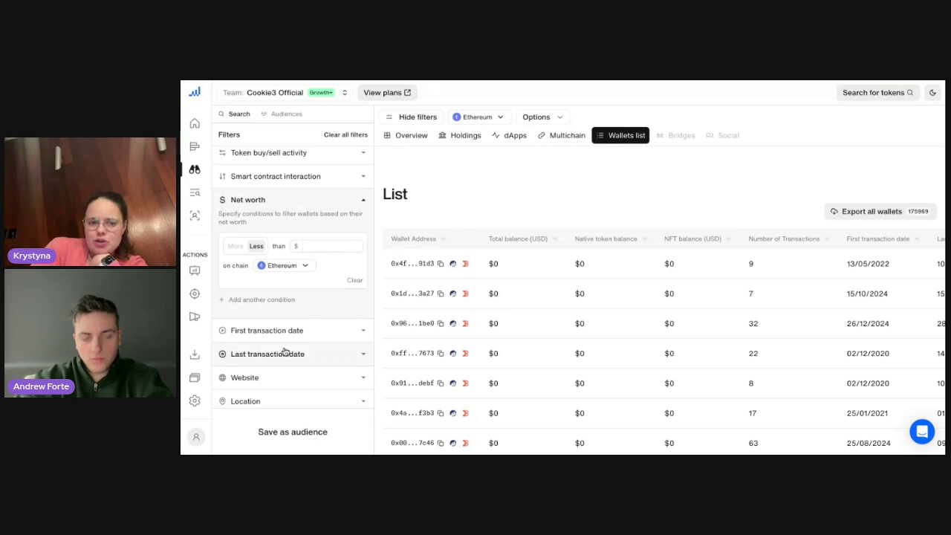
scroll(285, 350, up, 1)
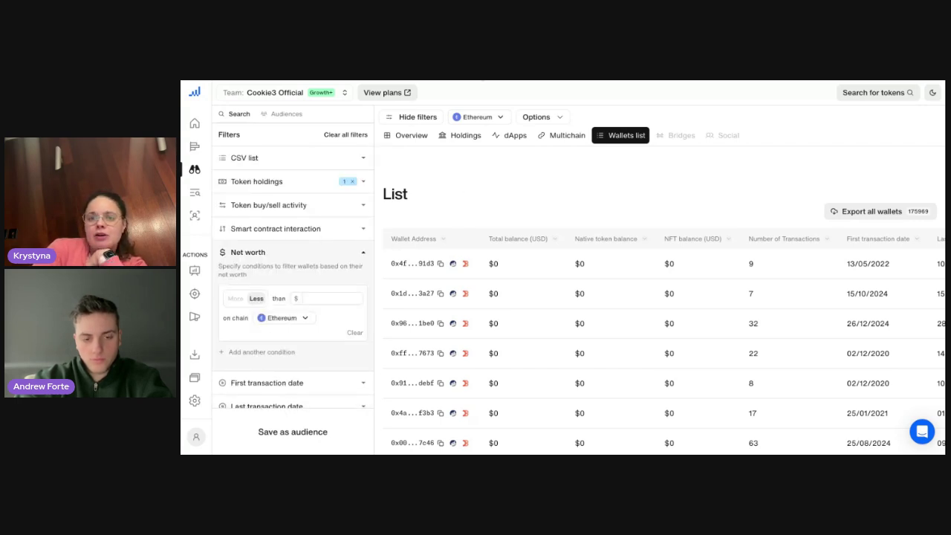